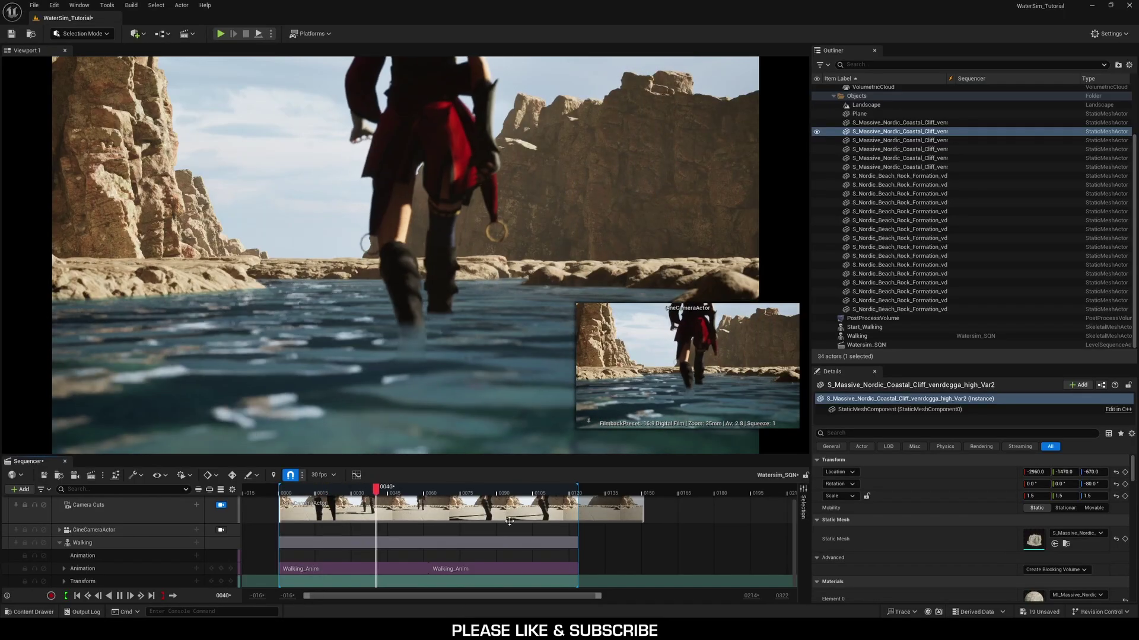
# Stop playback, free the view from the cine camera, and select the water plane and pool rocks
pyautogui.press('space')
pyautogui.click(221, 505)
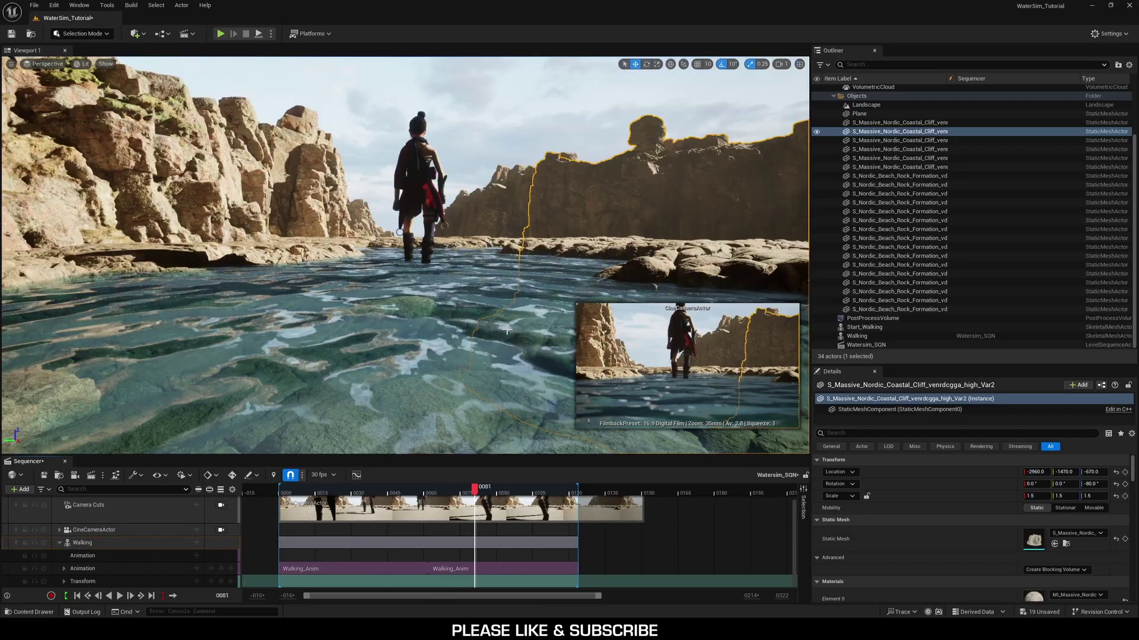
pyautogui.click(468, 342)
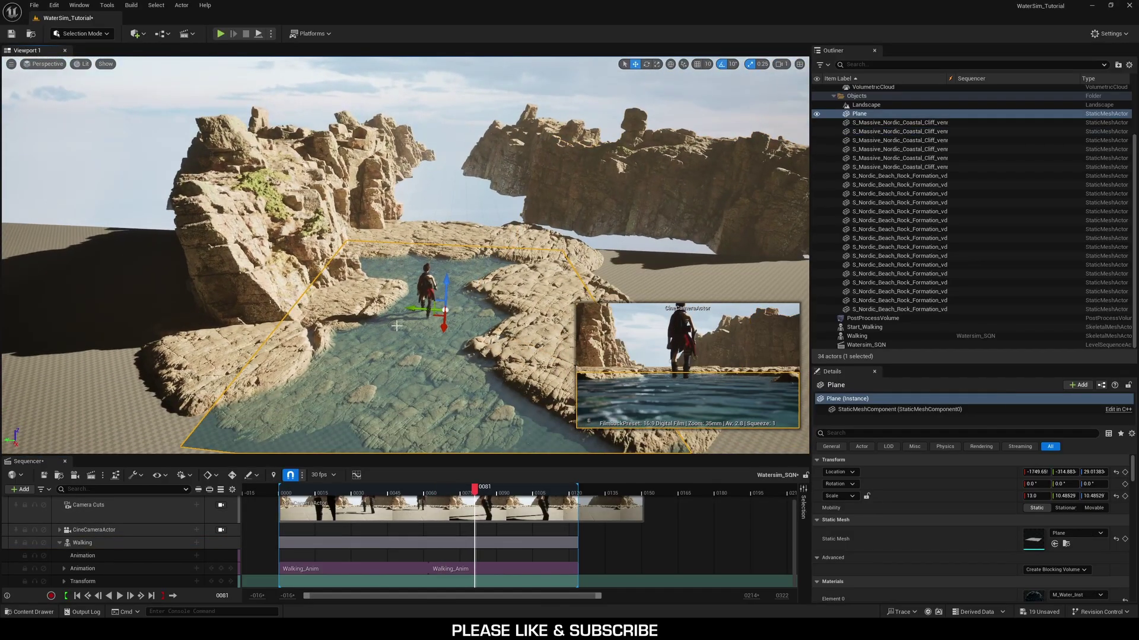
pyautogui.click(350, 278)
pyautogui.click(403, 237)
pyautogui.click(457, 232)
pyautogui.click(479, 291)
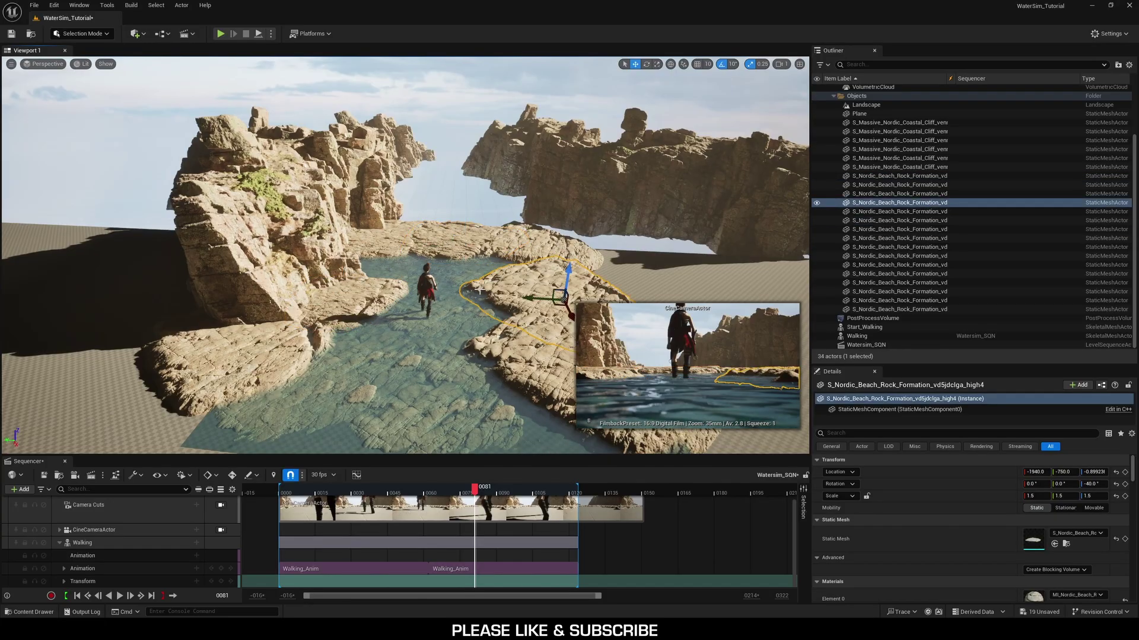
# Select the cliff meshes, water plane and walking character, then frame the character
pyautogui.click(320, 278)
pyautogui.click(465, 141)
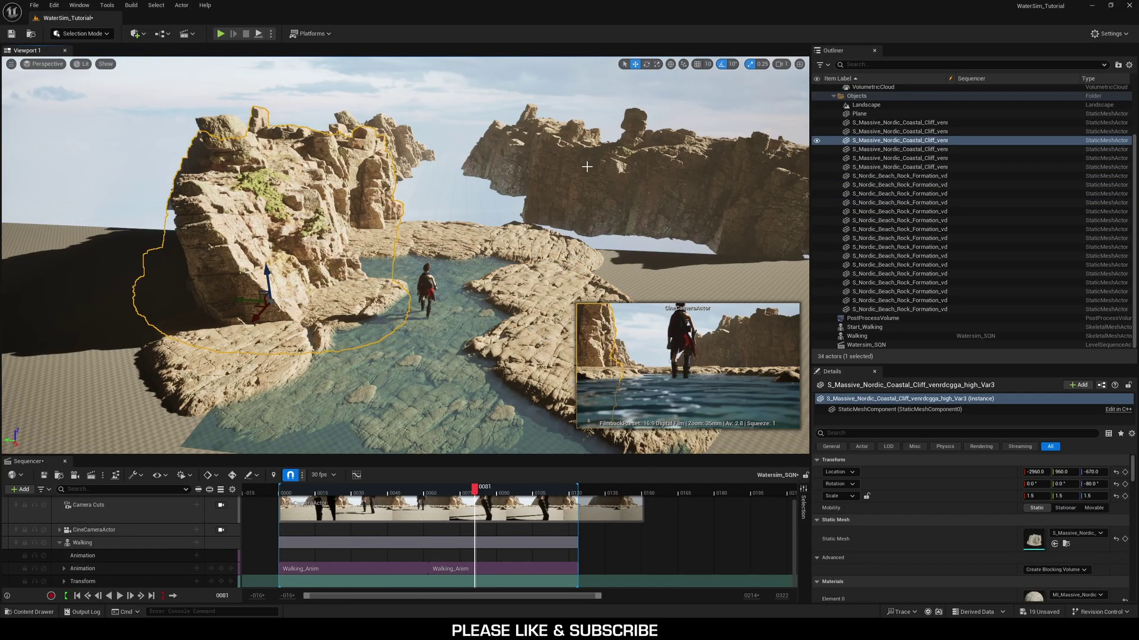
pyautogui.click(587, 166)
pyautogui.click(434, 288)
pyautogui.click(435, 288)
pyautogui.press('f')
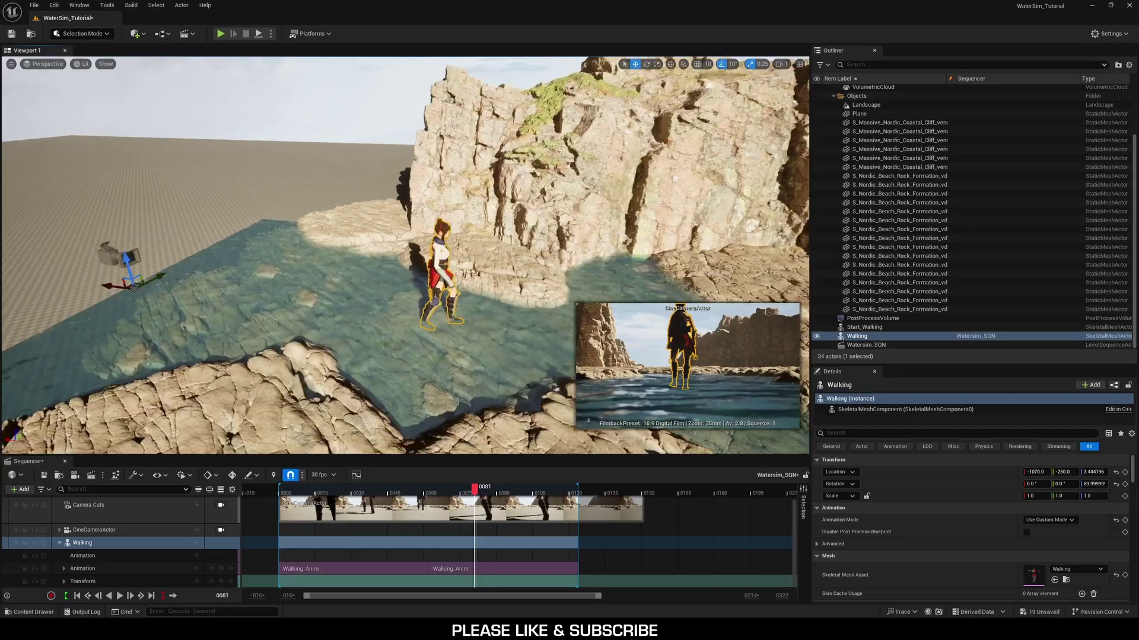
# Fly from the character's front up to a high pool view, then down behind him at water level
pyautogui.keyDown('alt'); pyautogui.moveTo(450, 249); pyautogui.dragTo(538, 249); pyautogui.keyUp('alt')
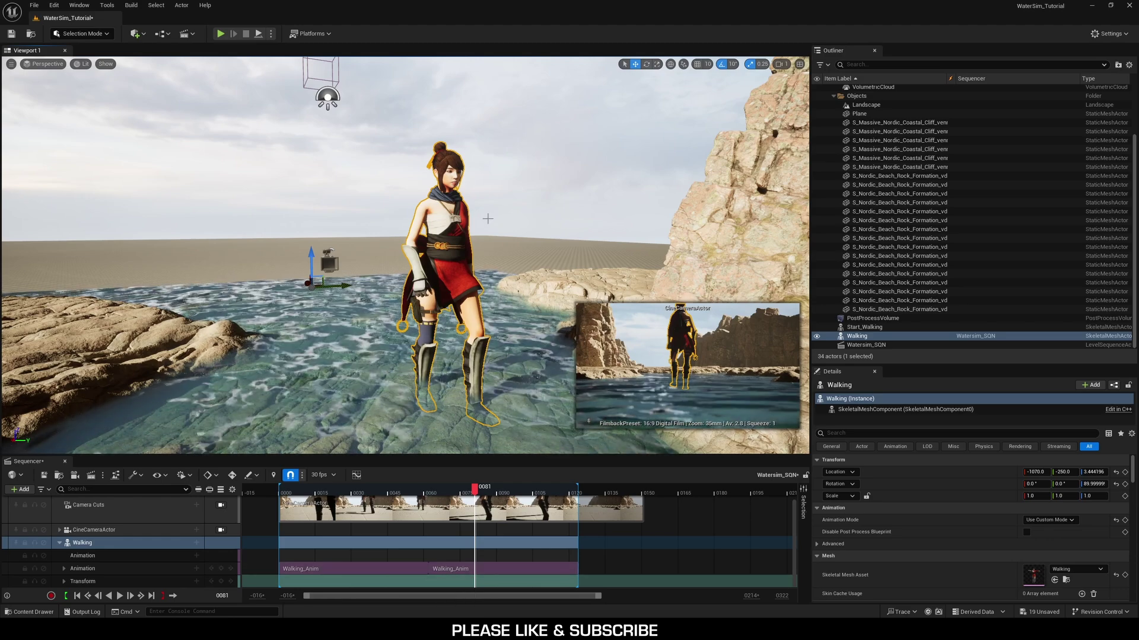
pyautogui.keyDown('alt'); pyautogui.moveTo(305, 224); pyautogui.dragTo(385, 231); pyautogui.keyUp('alt')
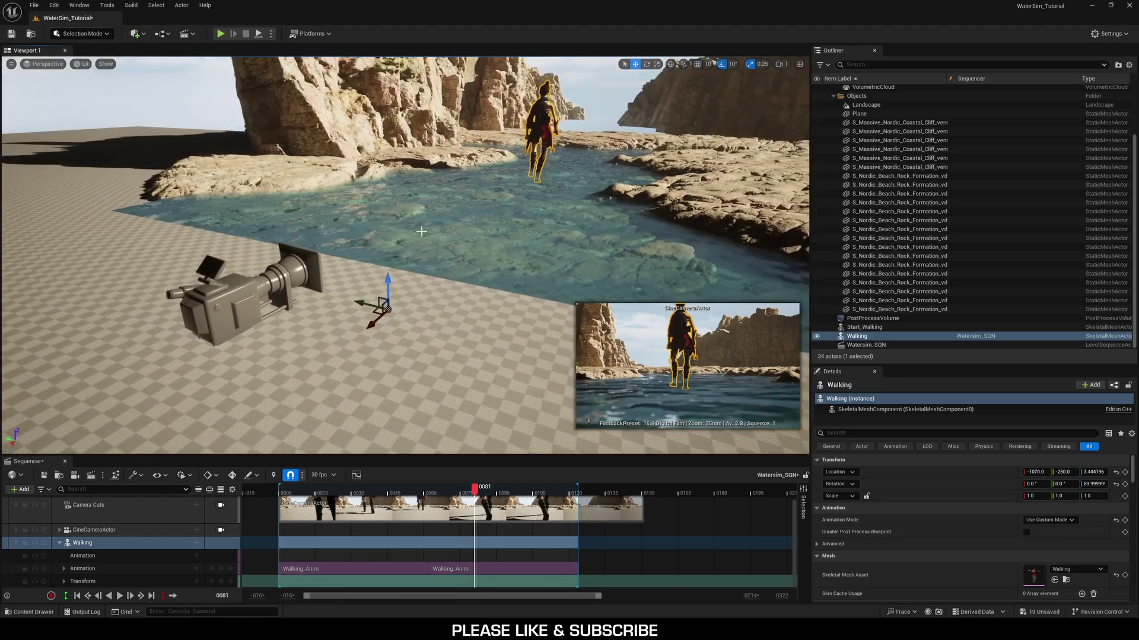
pyautogui.click(355, 297)
pyautogui.moveTo(439, 234); pyautogui.dragTo(438, 235, button='right')
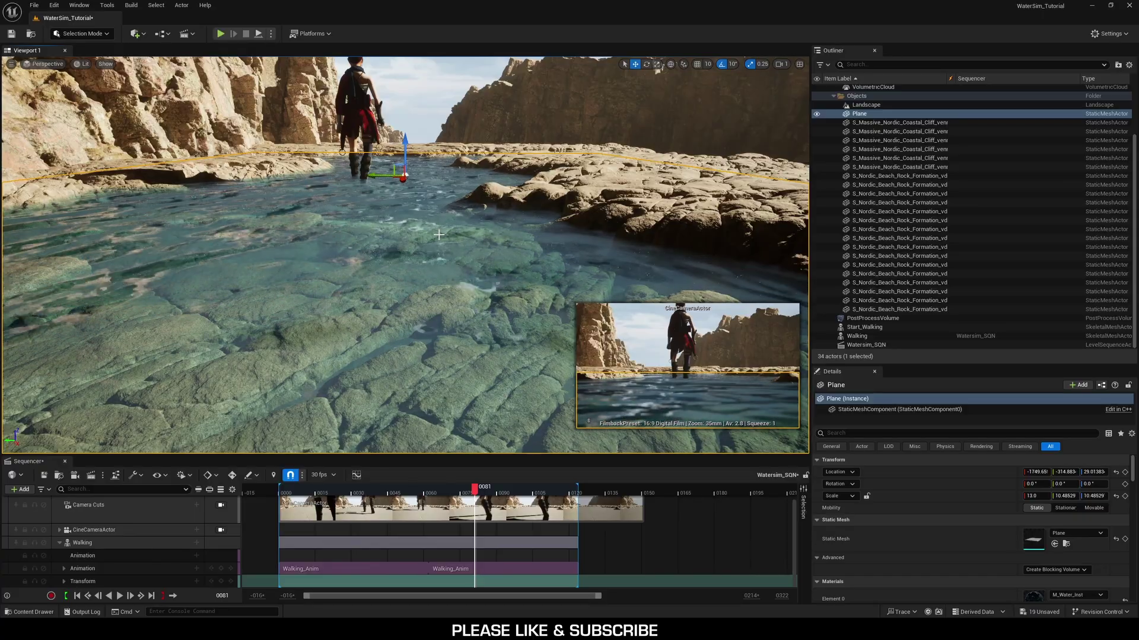
# Enlarge the Sequencer, rewind to frame 0000 and play the walk
pyautogui.moveTo(439, 235); pyautogui.dragTo(439, 234, button='right')
pyautogui.moveTo(445, 492); pyautogui.dragTo(278, 492)
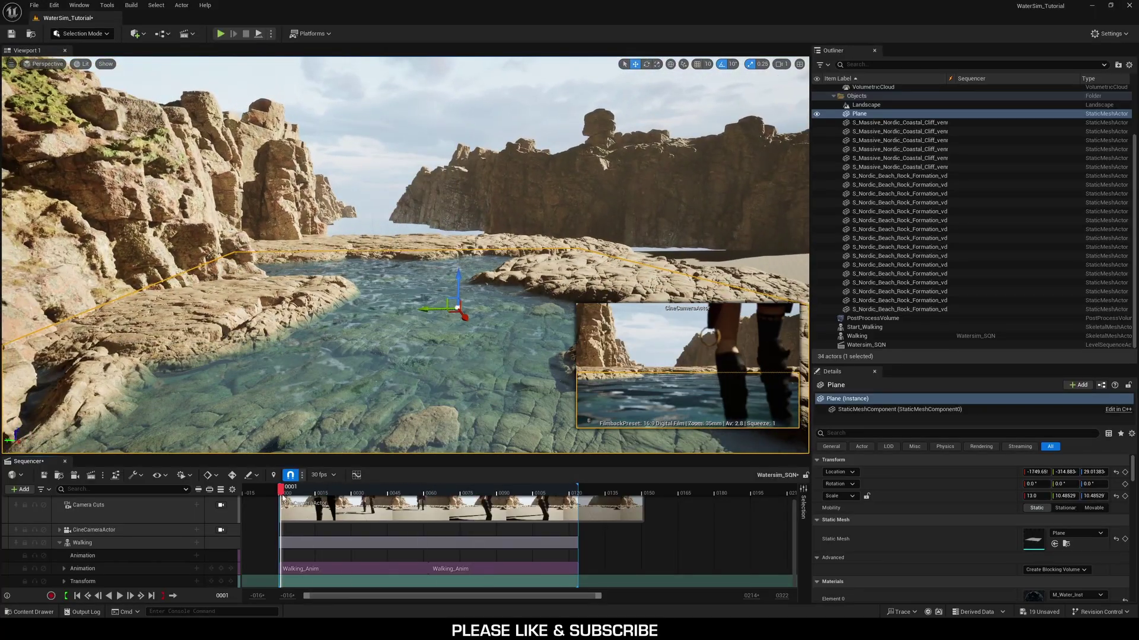
pyautogui.moveTo(325, 457); pyautogui.dragTo(315, 387)
pyautogui.press('e')
pyautogui.press('space')
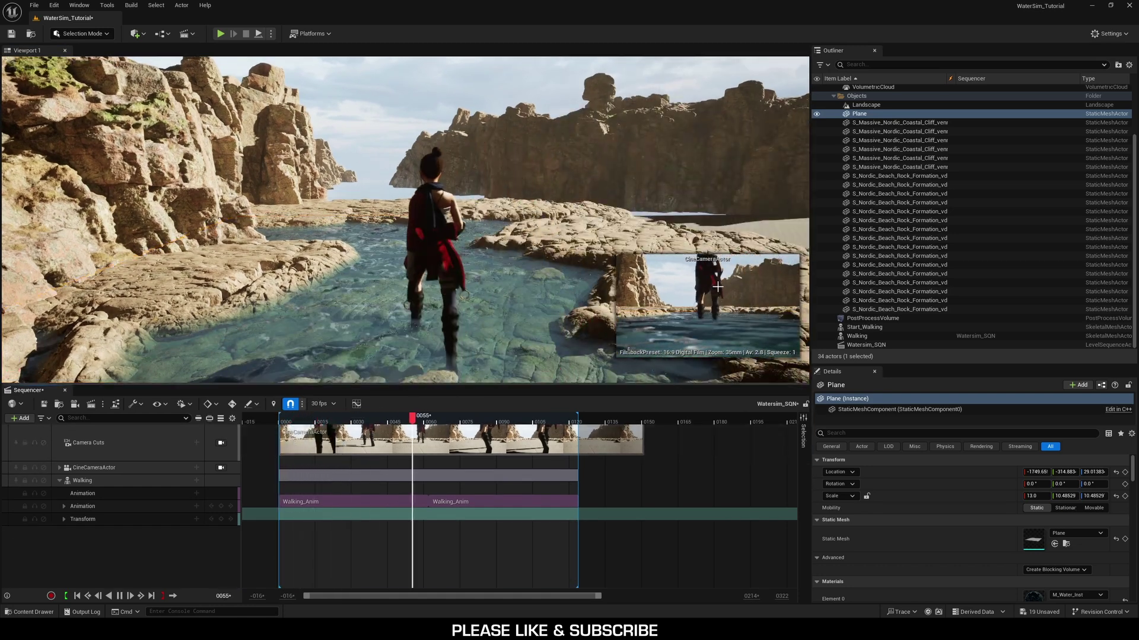
# Replay the walk from 0000, pause at frame 0077 and select the first Walking_Anim section
pyautogui.click(415, 231)
pyautogui.moveTo(496, 418); pyautogui.dragTo(305, 418)
pyautogui.press('space')
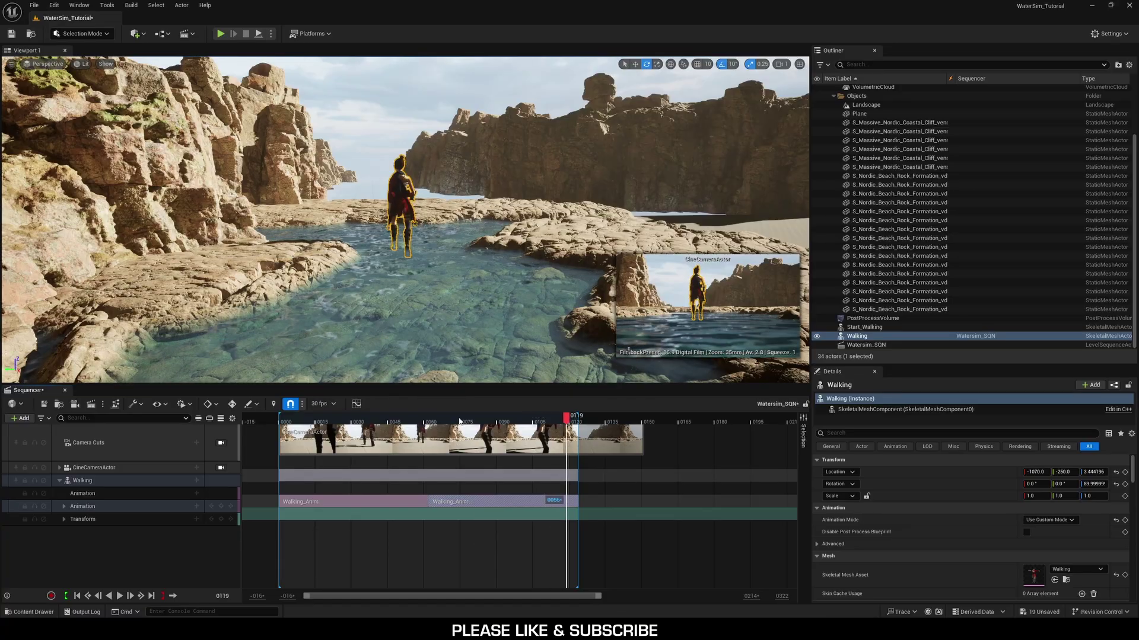
pyautogui.moveTo(566, 418); pyautogui.dragTo(282, 422)
pyautogui.press('space')
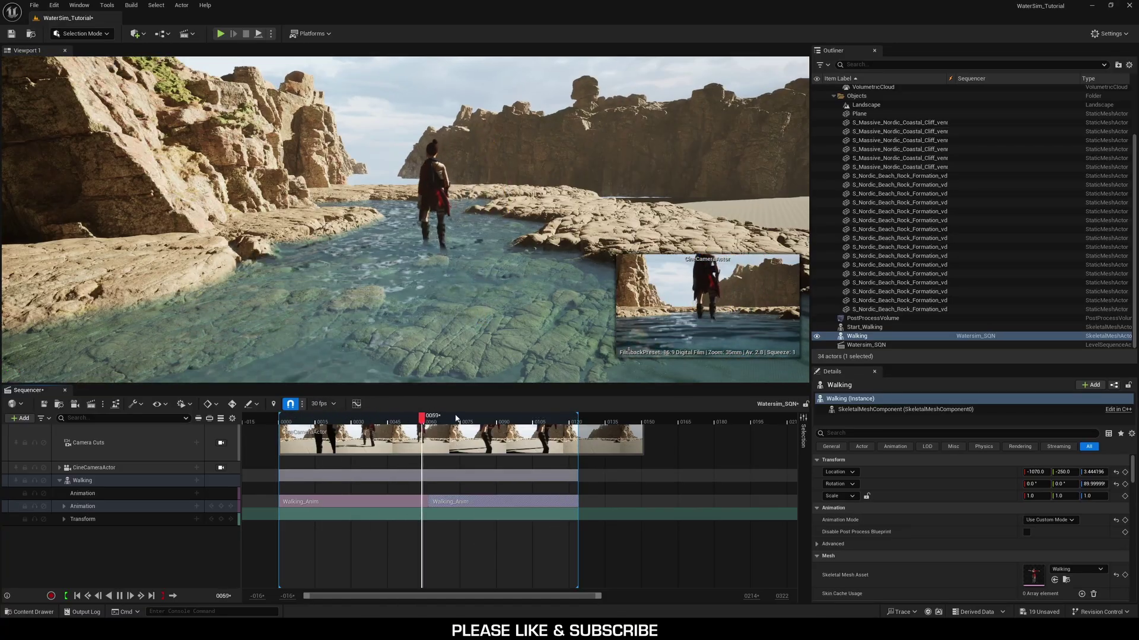
pyautogui.press('space')
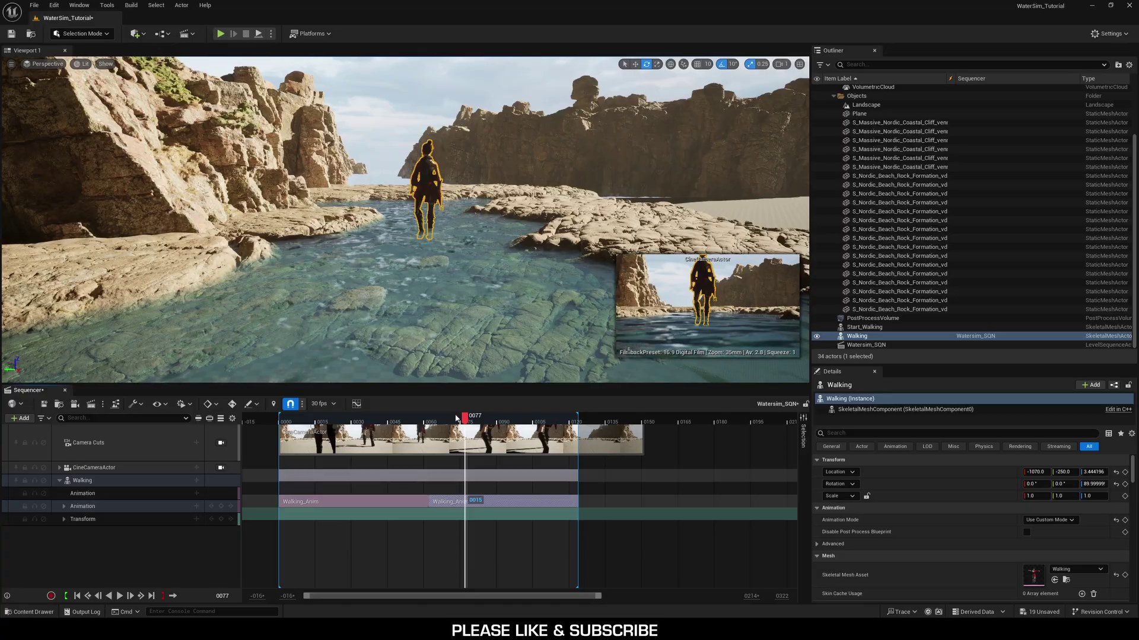
pyautogui.click(392, 503)
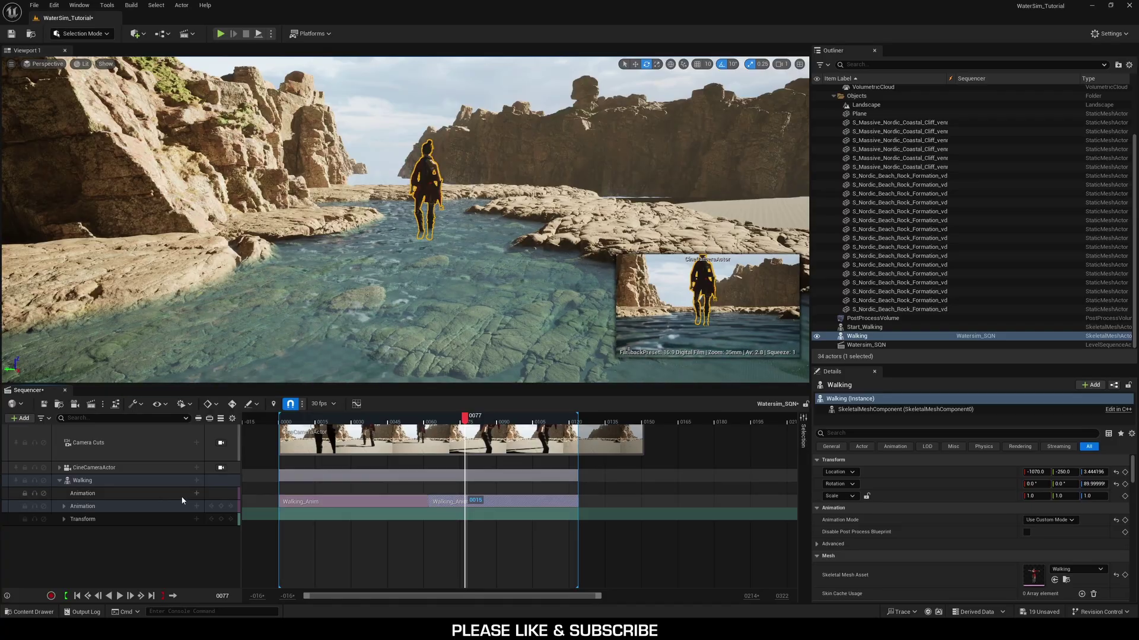
# Bake the Walking track into the Walking_inplace_Skeleton_Sequence asset saved in Content
pyautogui.rightClick(102, 482)
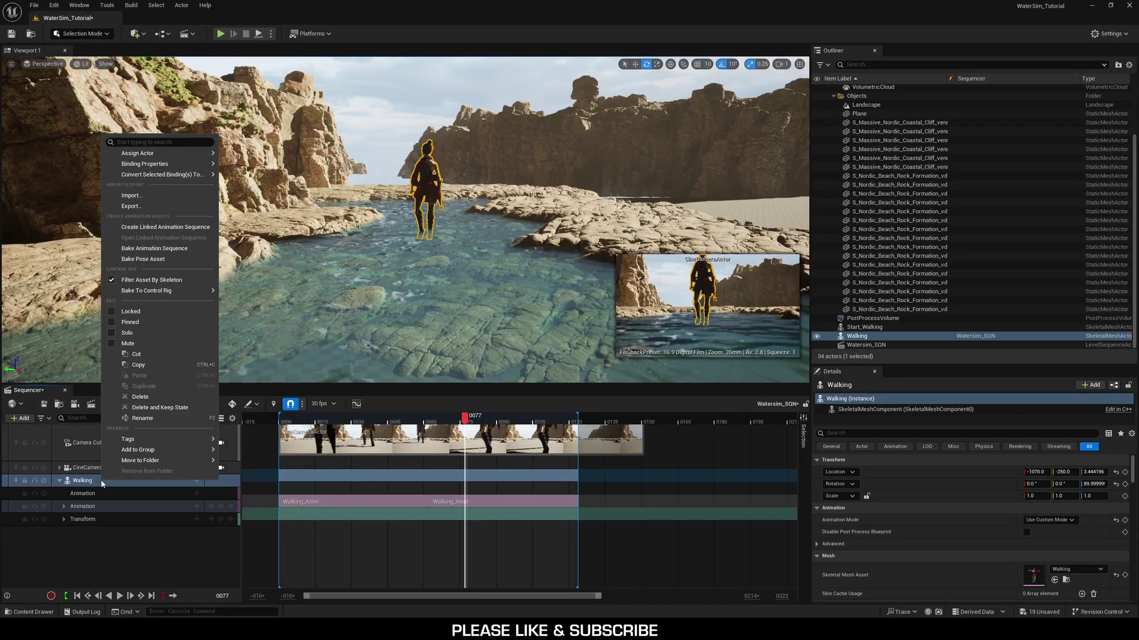
pyautogui.click(167, 258)
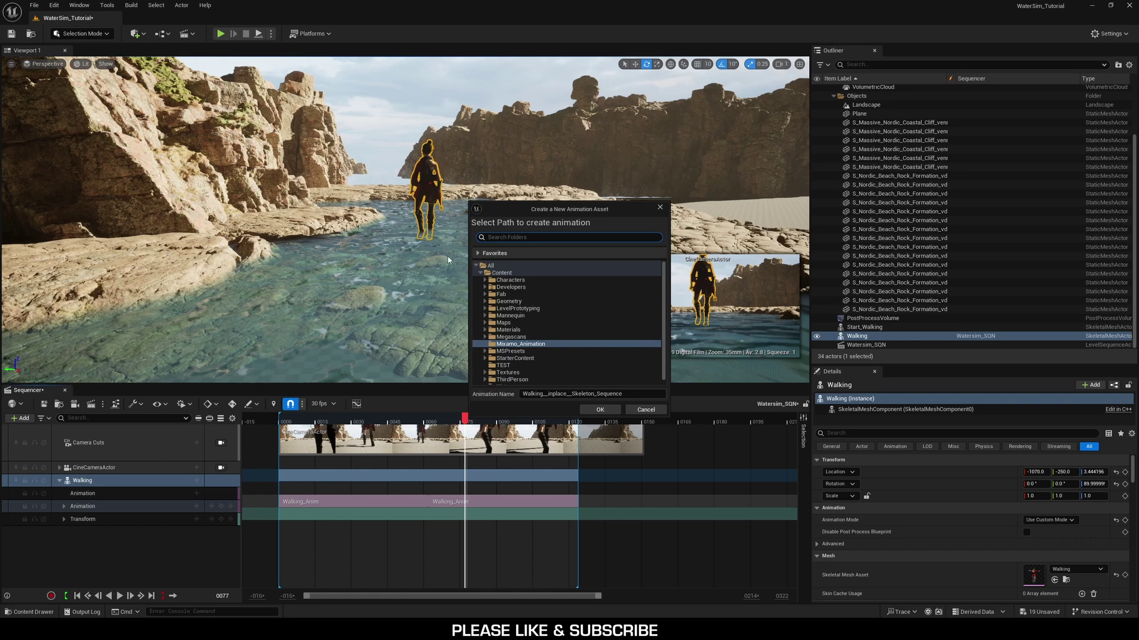
pyautogui.click(503, 273)
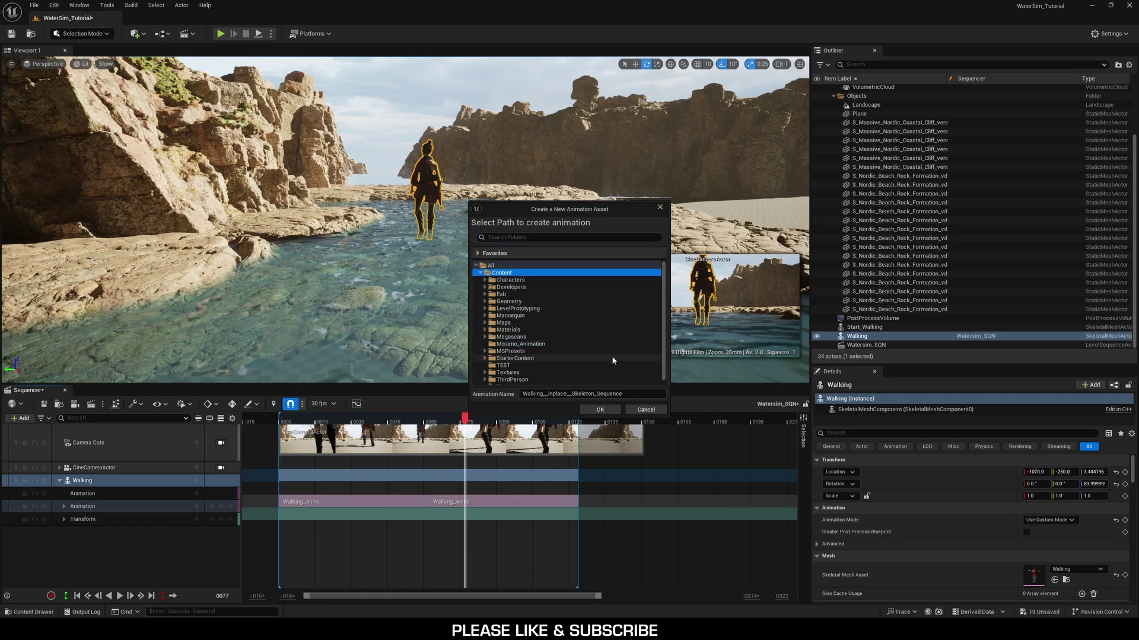
pyautogui.click(613, 410)
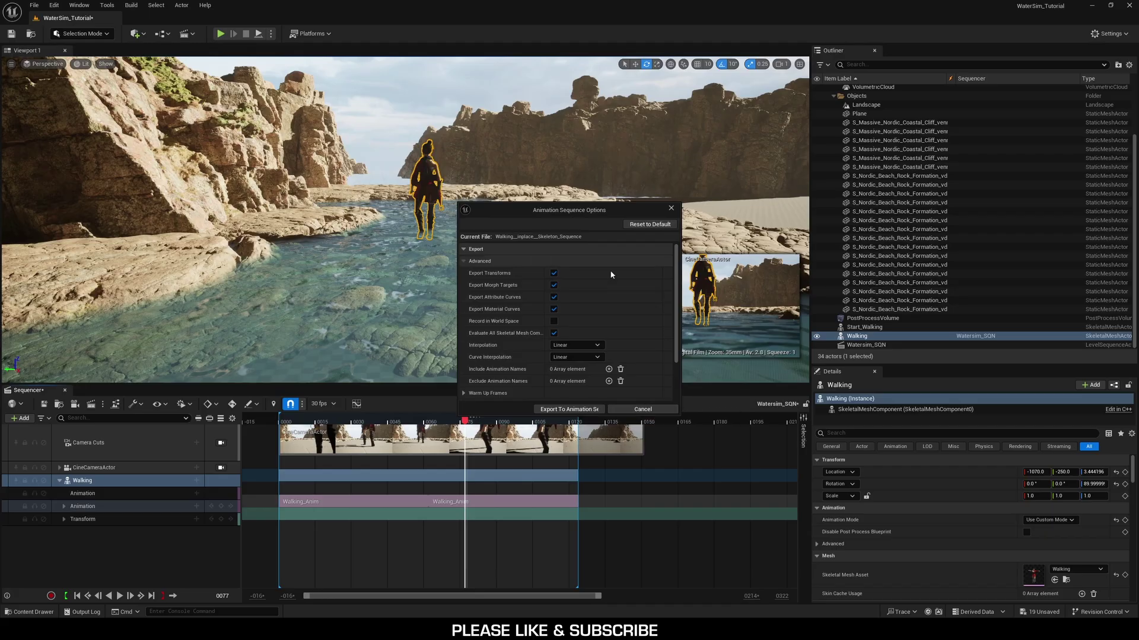
pyautogui.scroll(-3, 593, 320)
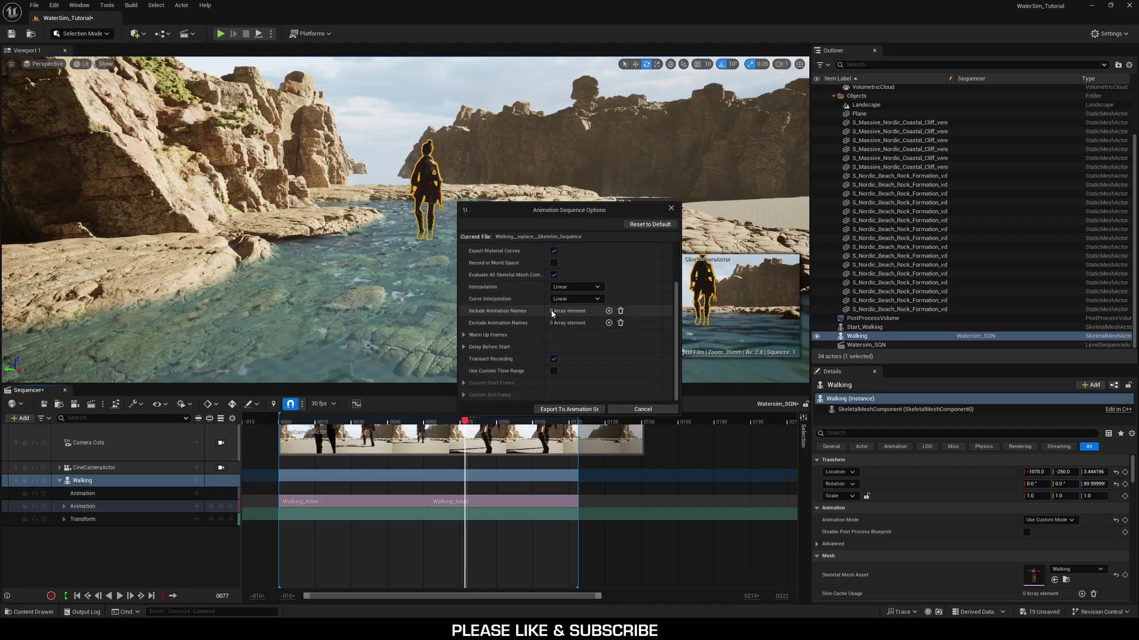
pyautogui.click(578, 410)
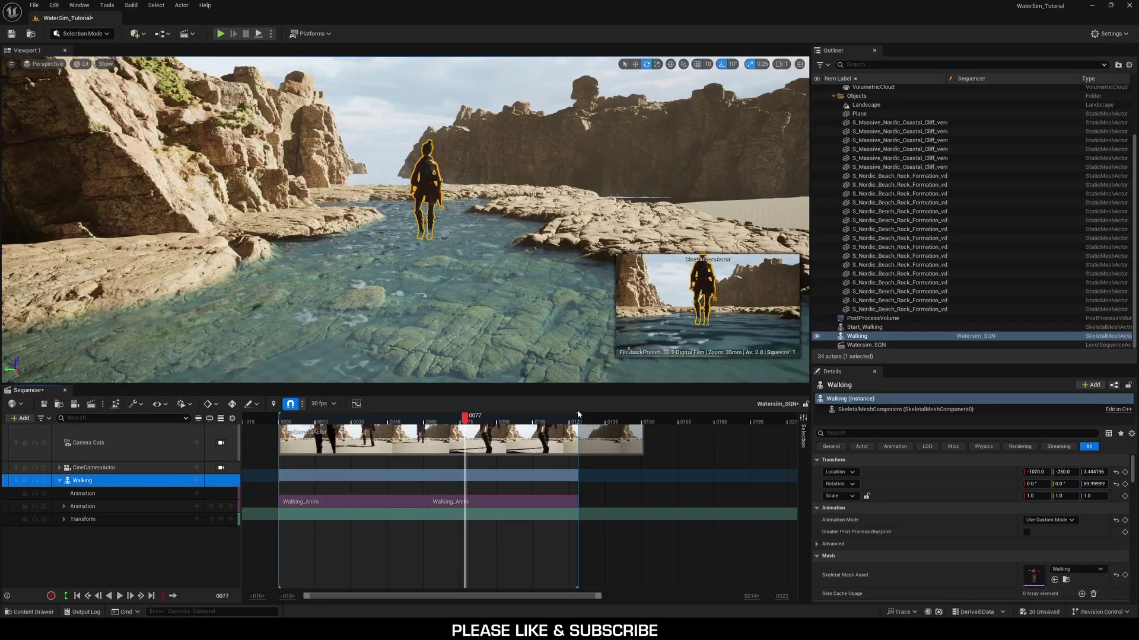
# Preview Walking_inplace_Skeleton_Sequence from the Content Drawer, close it, and reopen the drawer
pyautogui.hotkey('ctrl', 'space')
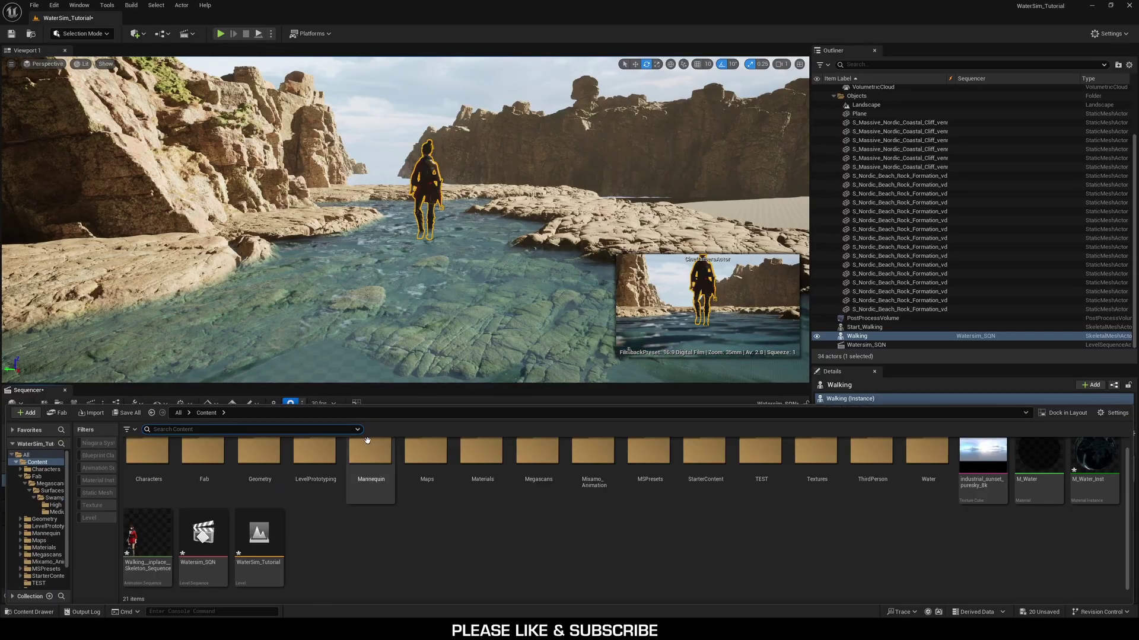
pyautogui.click(141, 537)
pyautogui.doubleClick(141, 537)
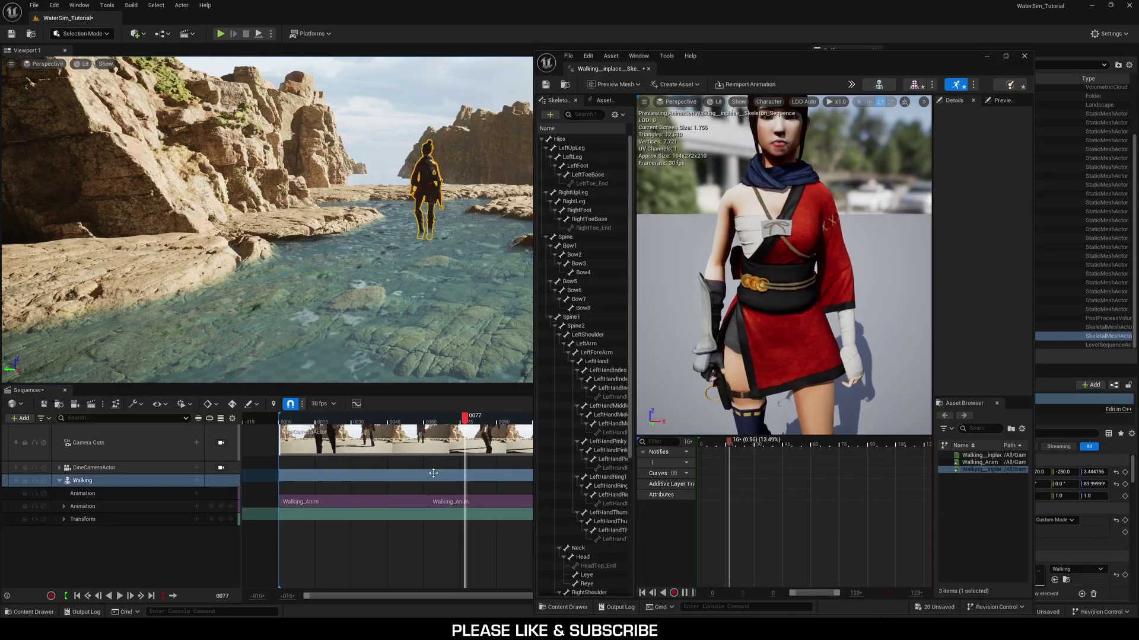
pyautogui.moveTo(814, 342); pyautogui.dragTo(839, 336)
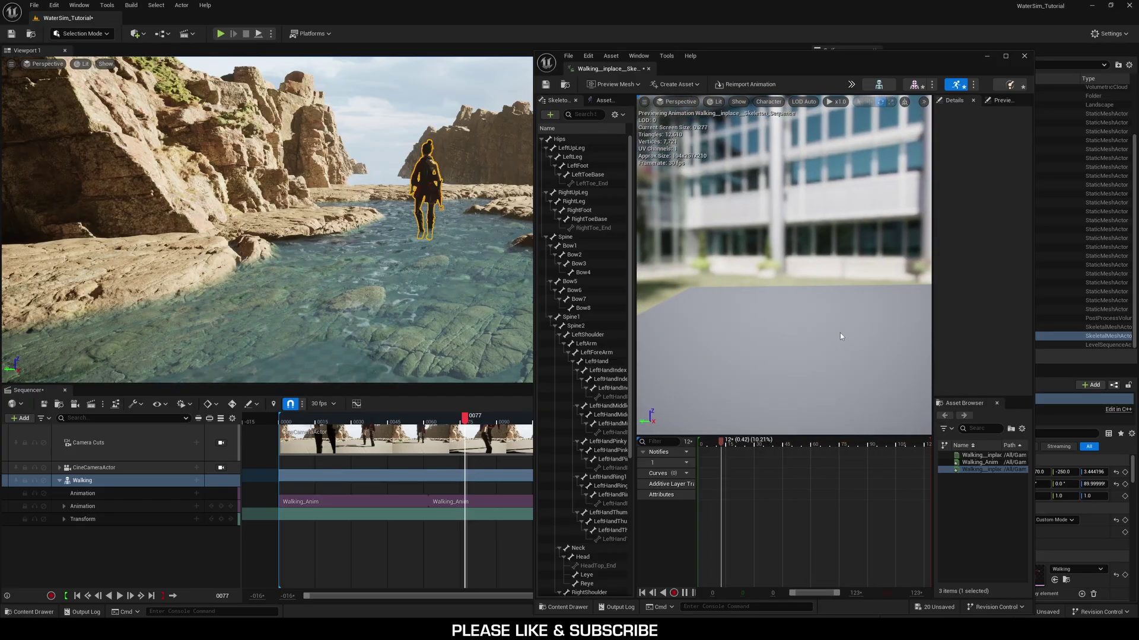
pyautogui.click(1024, 56)
pyautogui.click(34, 612)
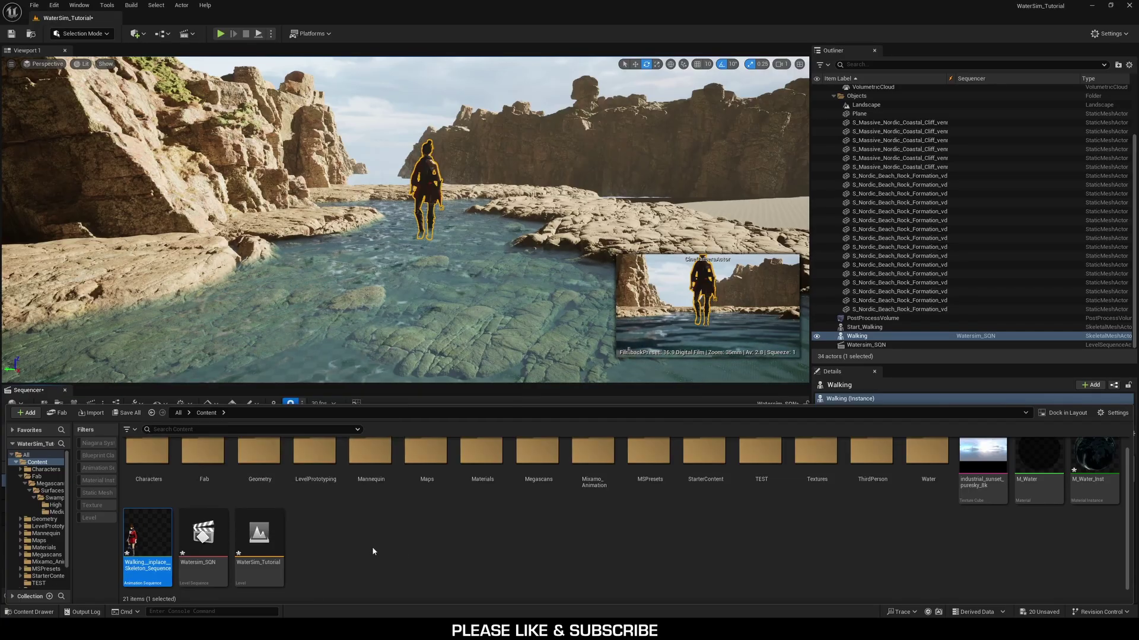
# Export the baked walking animation asset through Asset Actions > Export
pyautogui.rightClick(153, 545)
pyautogui.moveTo(161, 414)
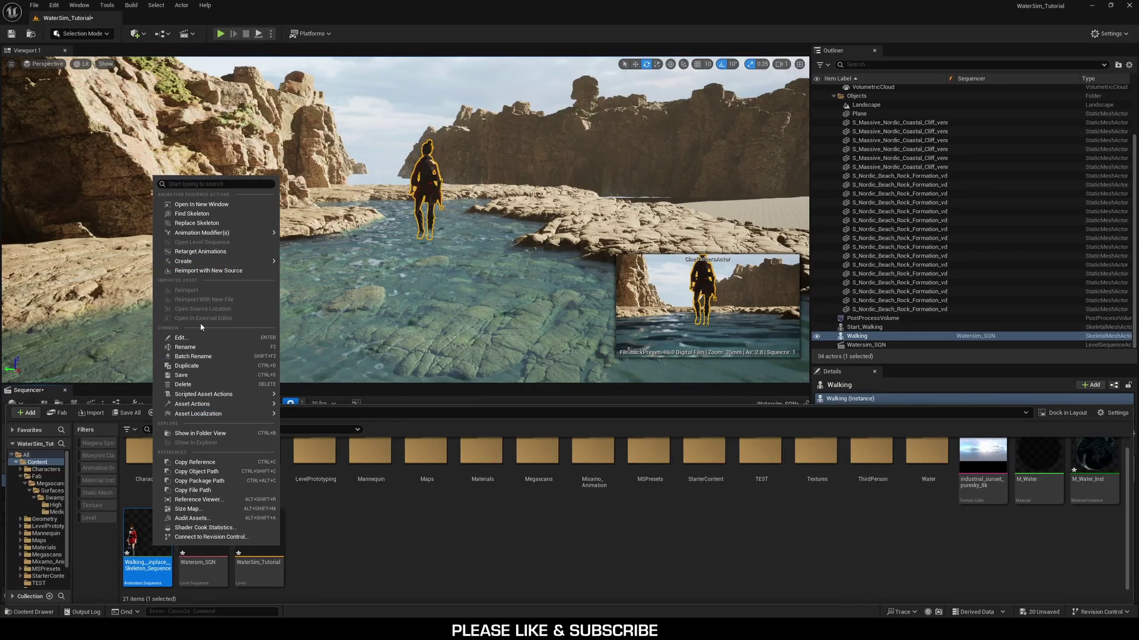
pyautogui.moveTo(203, 406)
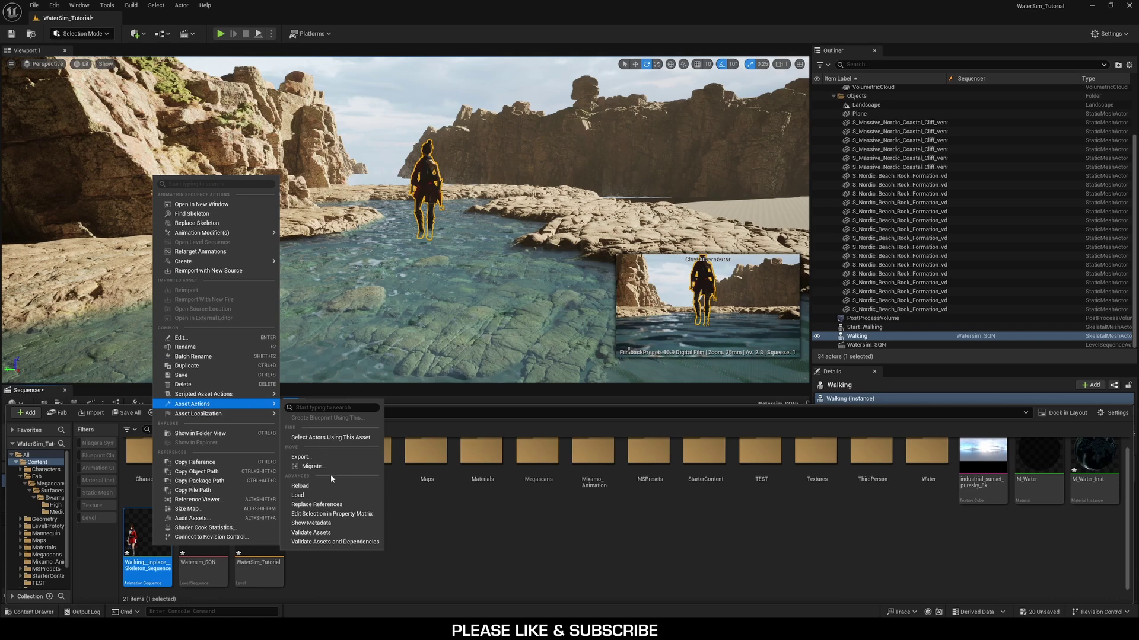
pyautogui.click(301, 457)
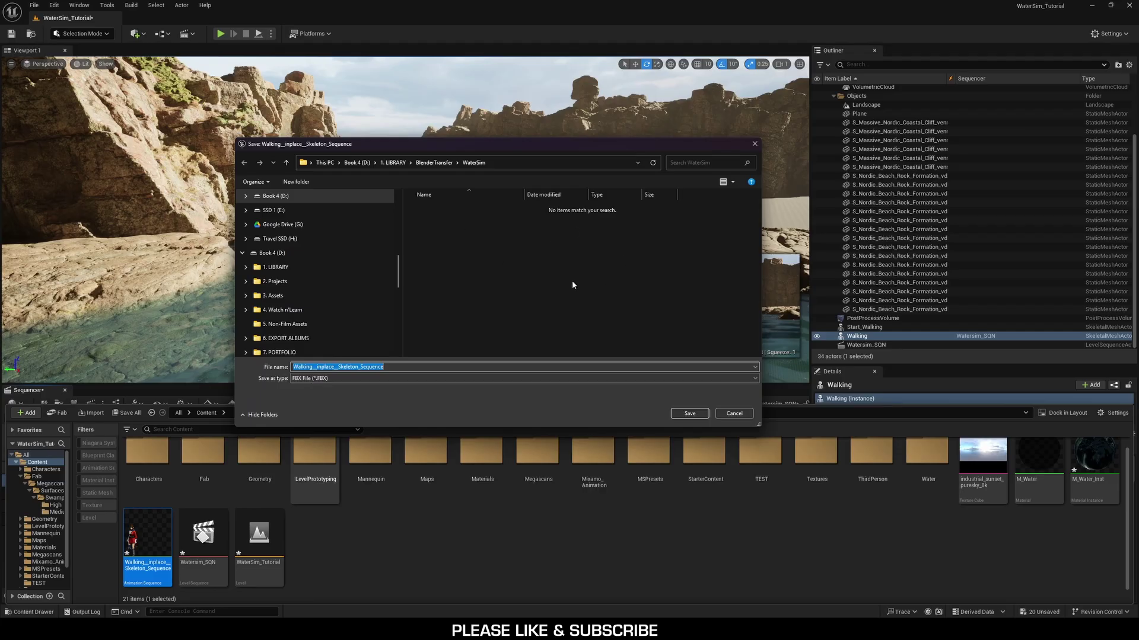
# Save the FBX into BlenderTransfer\WaterSim and enlarge the FBX Export Options window
pyautogui.click(689, 413)
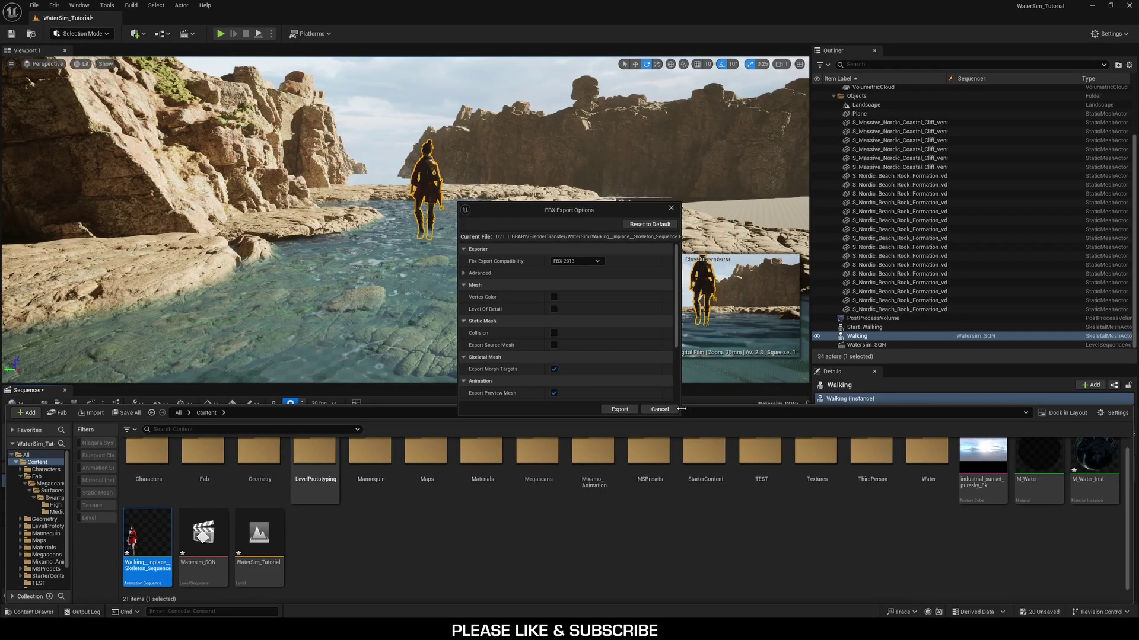
pyautogui.moveTo(581, 209); pyautogui.dragTo(593, 120)
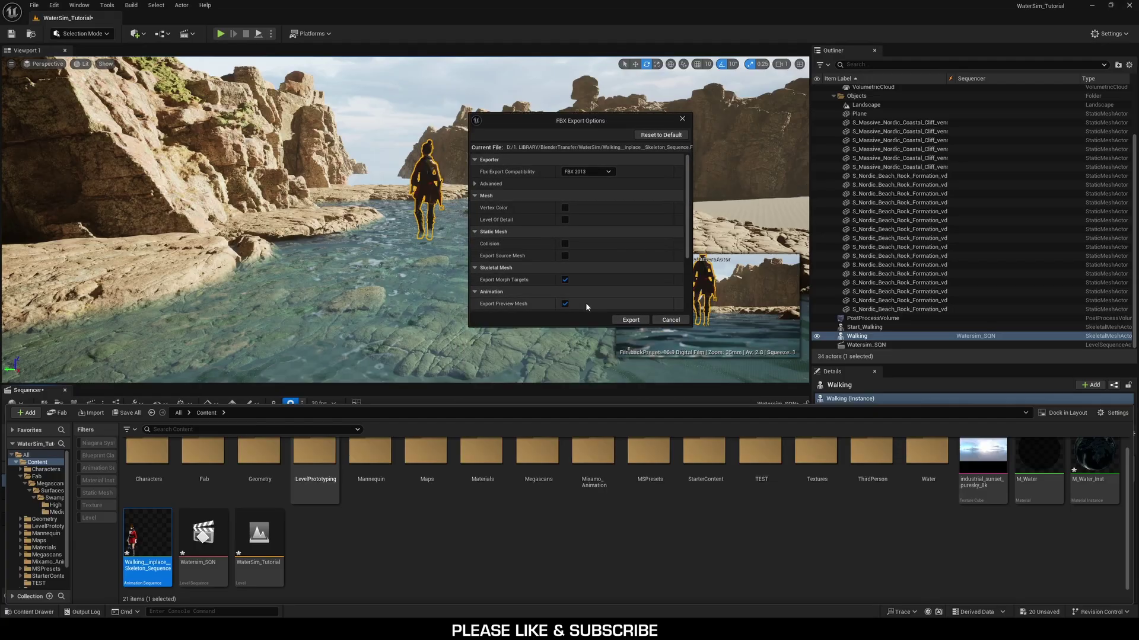
pyautogui.moveTo(583, 327); pyautogui.dragTo(583, 524)
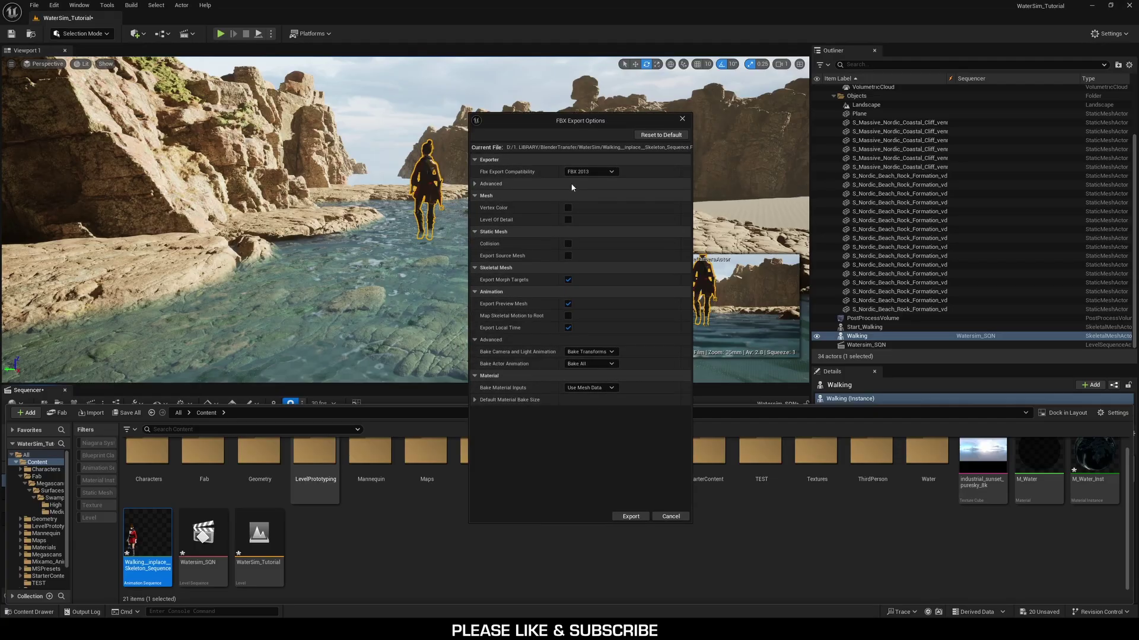
# Set Bake Material Inputs to Disabled, check Animation > Advanced, and export the FBX
pyautogui.click(606, 388)
pyautogui.click(577, 397)
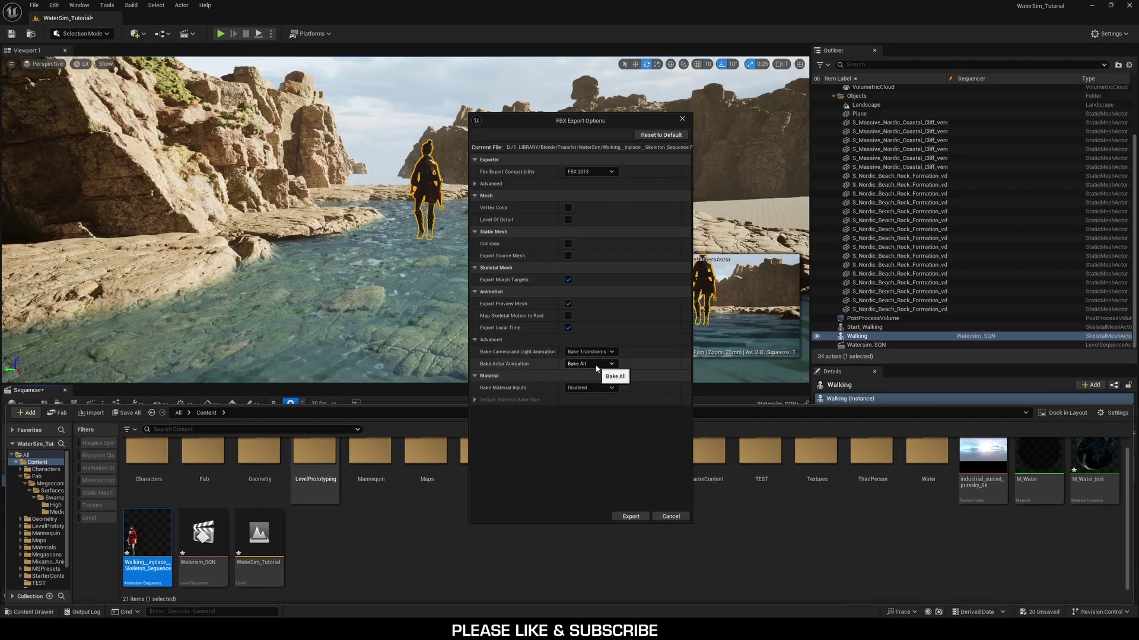
pyautogui.click(480, 341)
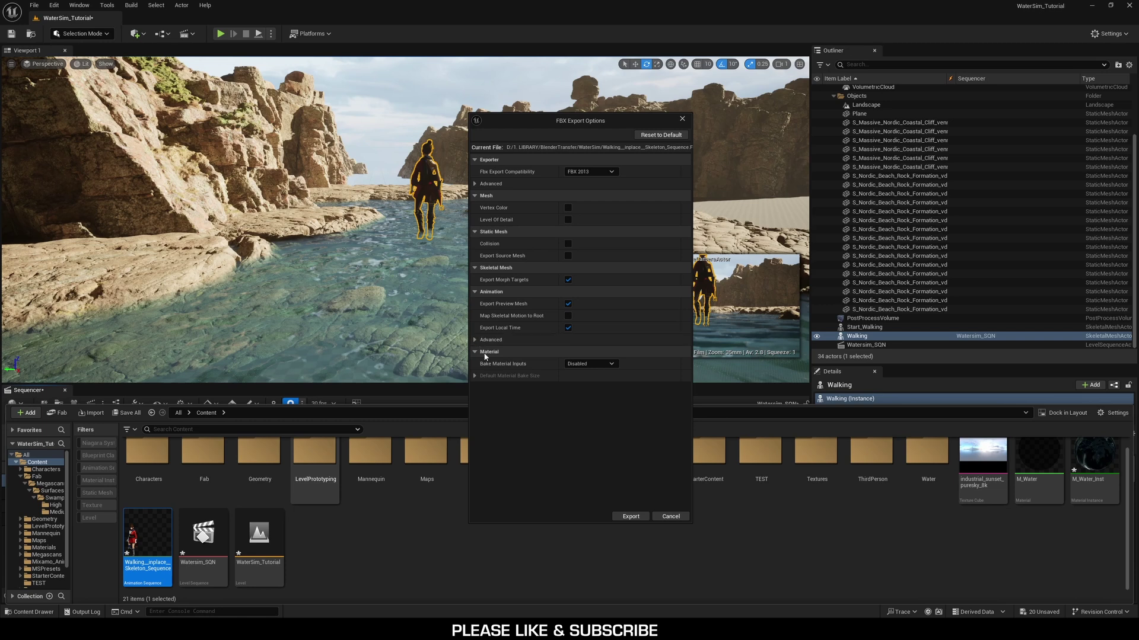
pyautogui.click(483, 340)
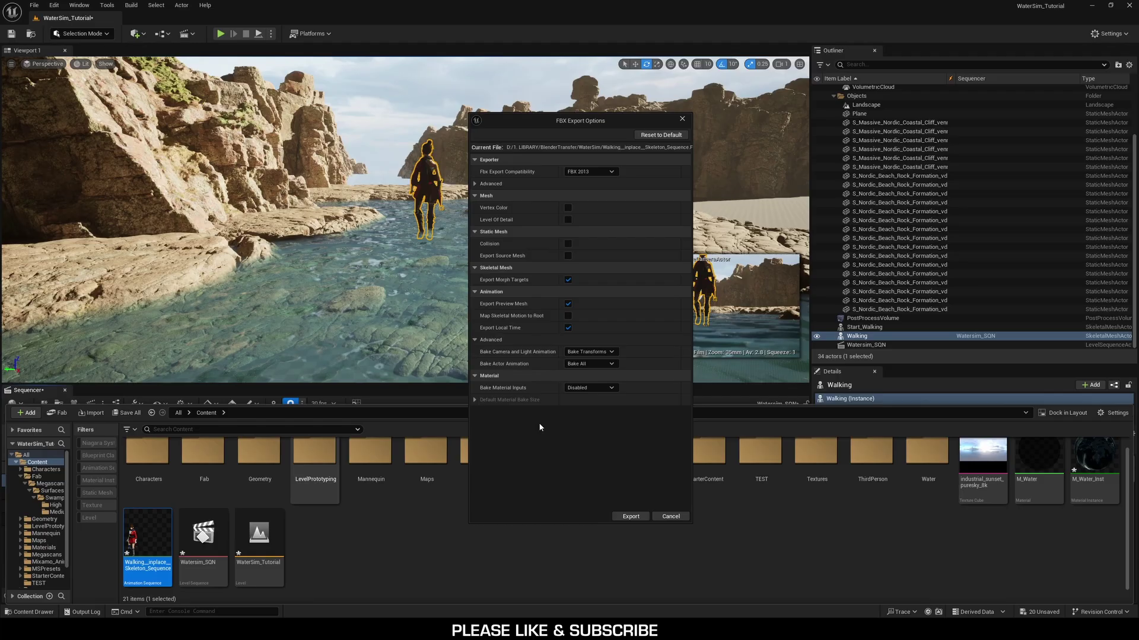
pyautogui.click(630, 516)
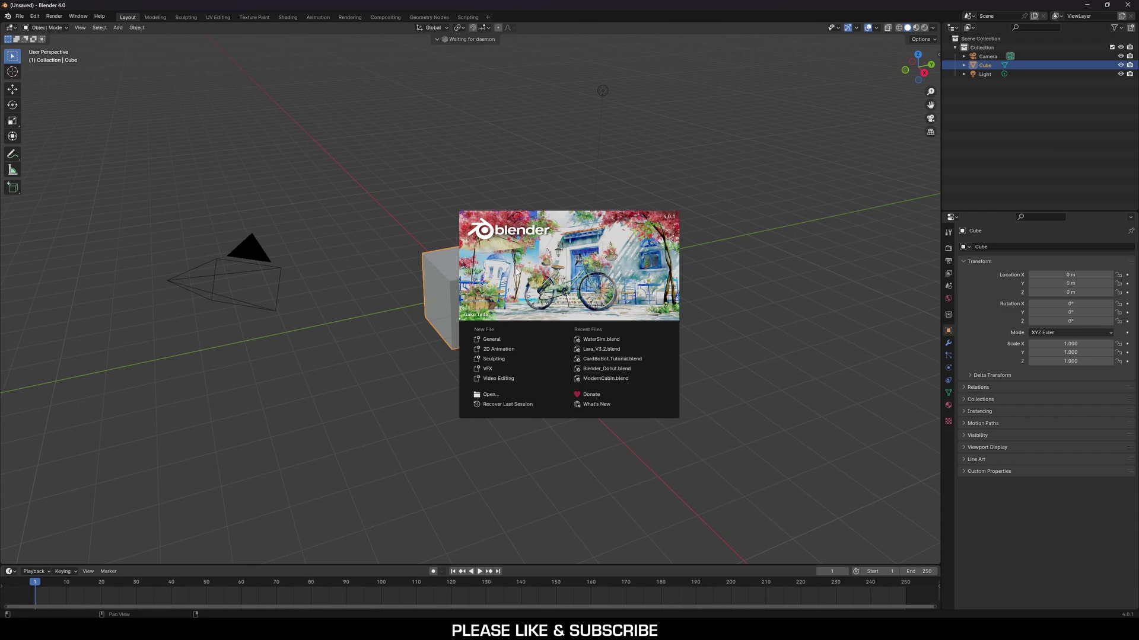
# Dismiss Blender's splash screen to reveal the default camera, cube and light
pyautogui.click(746, 295)
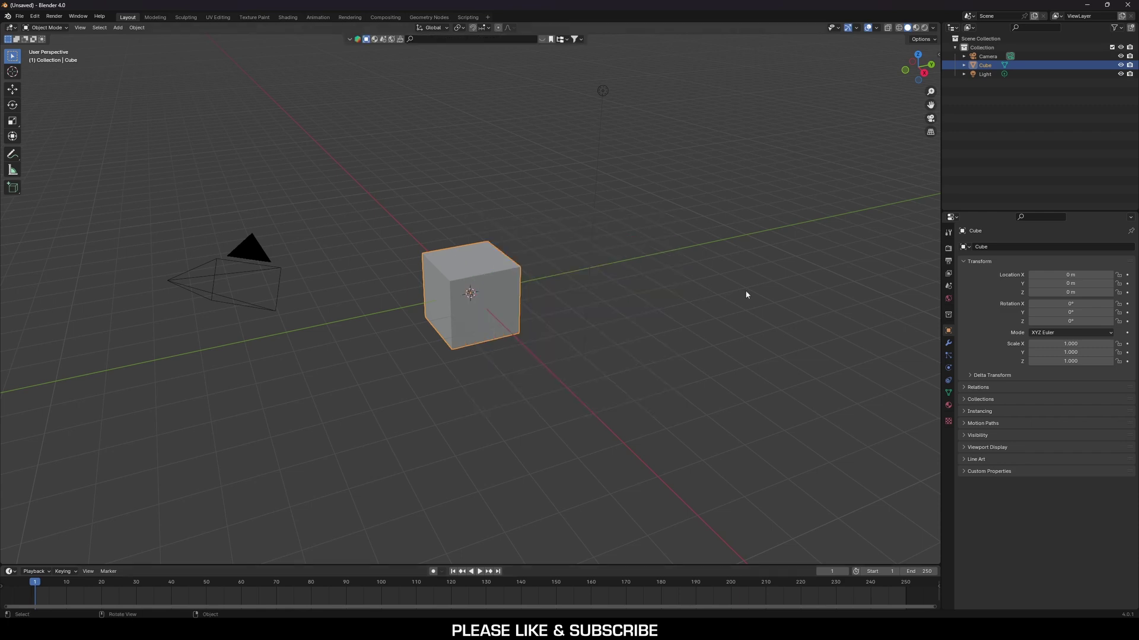
# Save the scene as WaterSIMTUT.blend in LastofUs, then select the Light
pyautogui.click(19, 16)
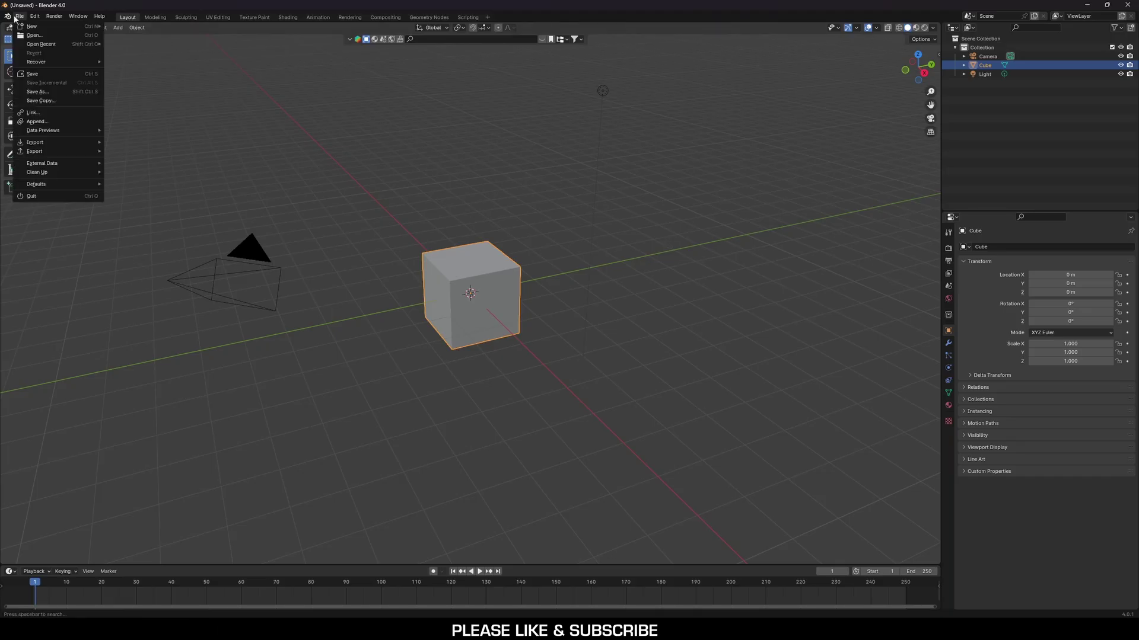
pyautogui.click(18, 16)
pyautogui.click(19, 16)
pyautogui.click(36, 93)
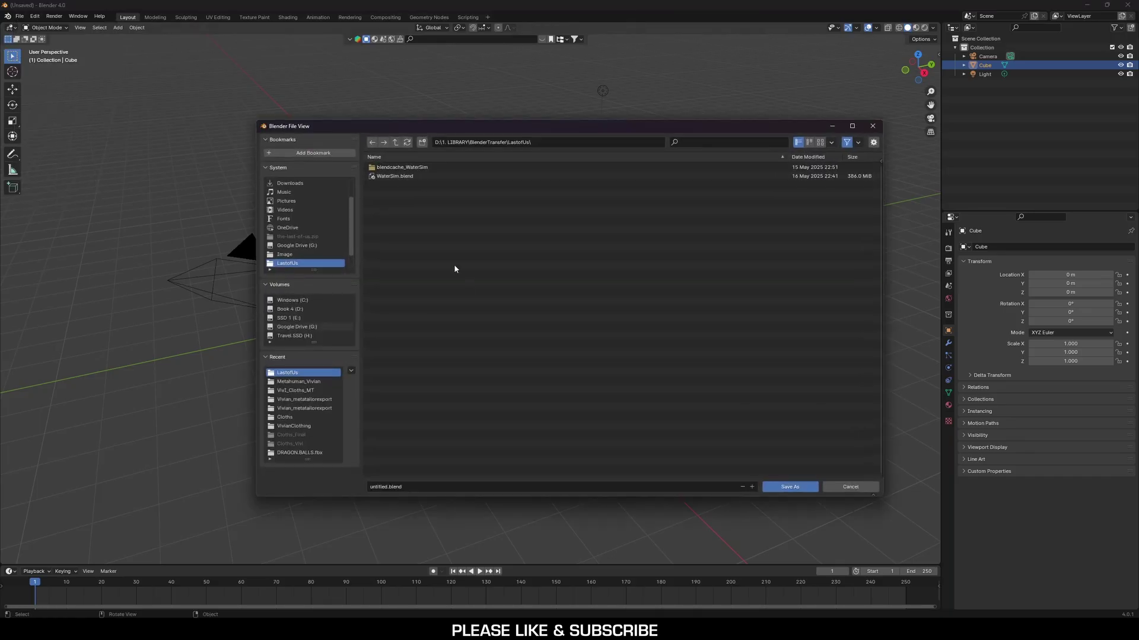
pyautogui.click(384, 487)
pyautogui.write('WaterSIMTUT')
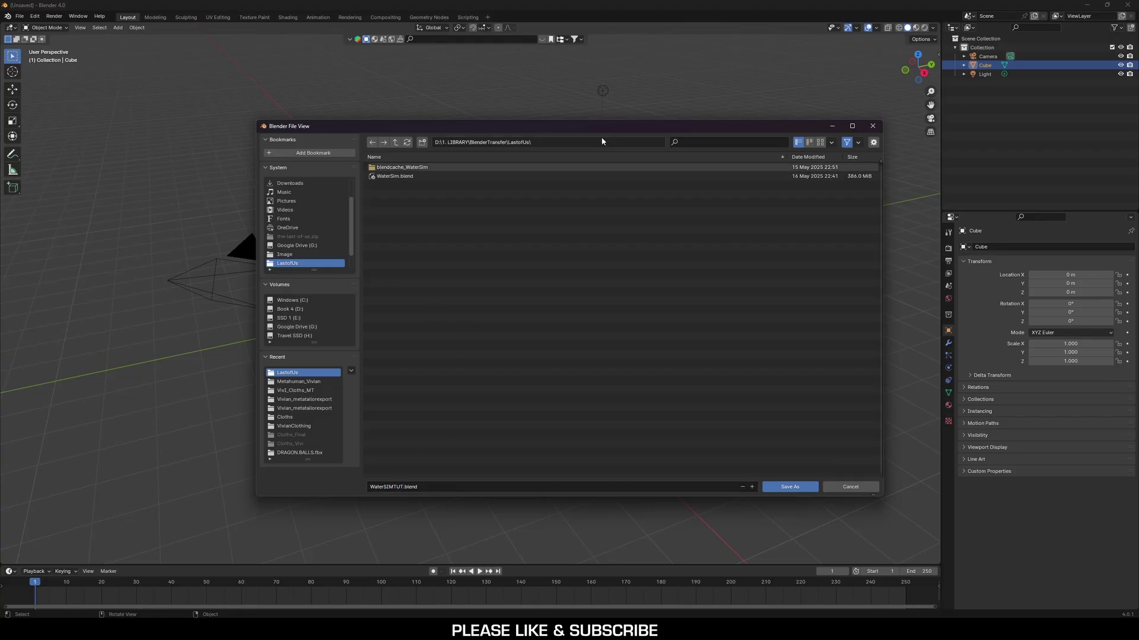
pyautogui.click(545, 356)
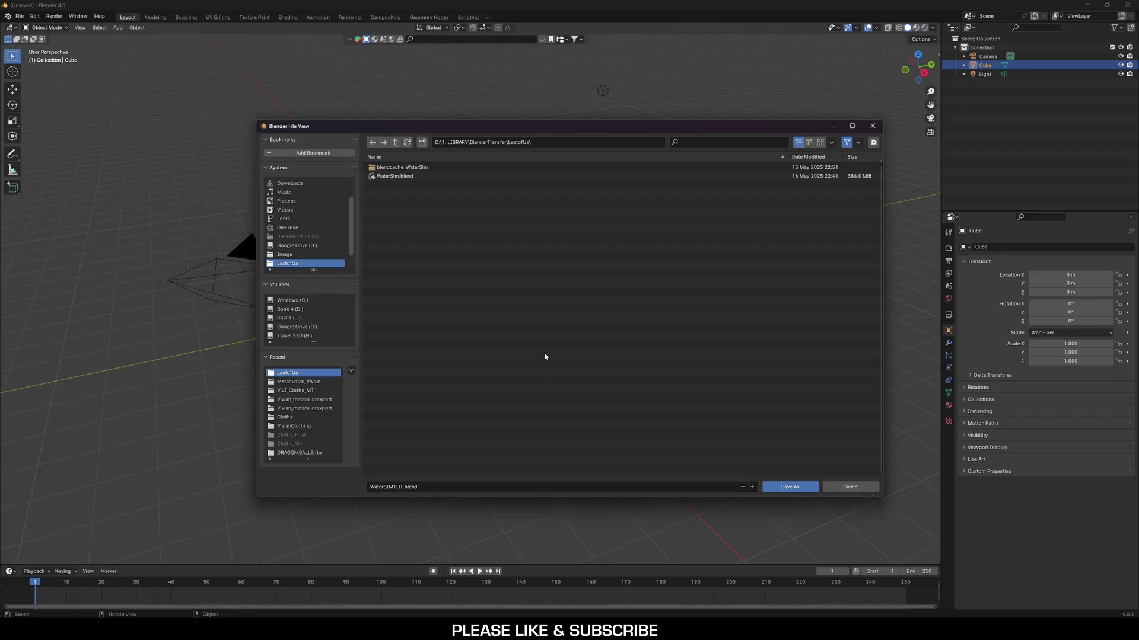
pyautogui.click(801, 488)
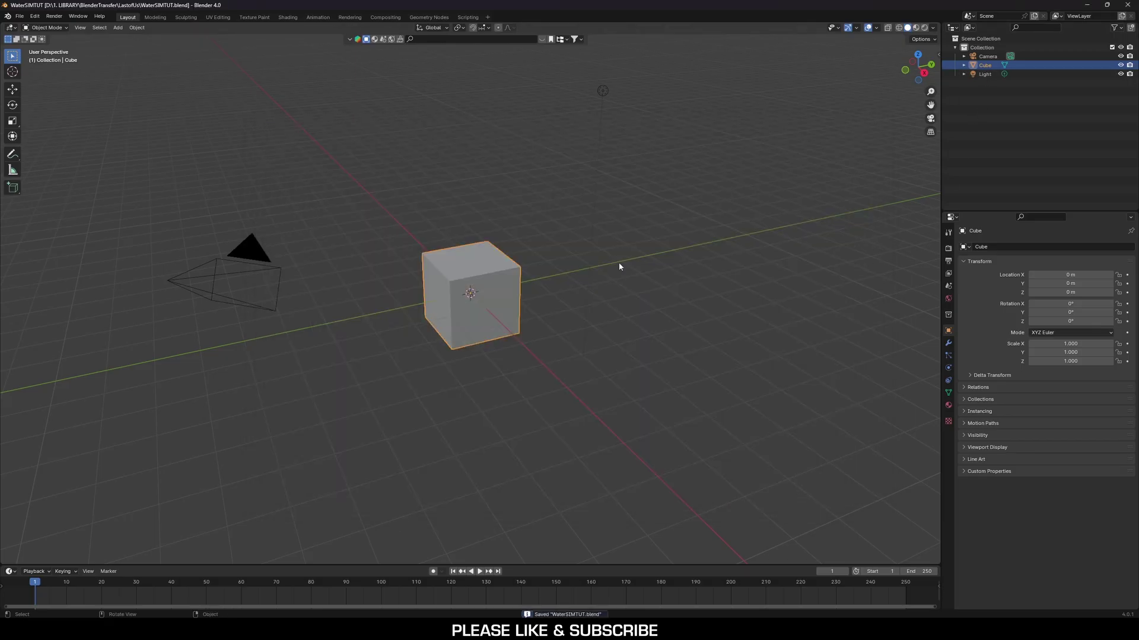
pyautogui.click(987, 74)
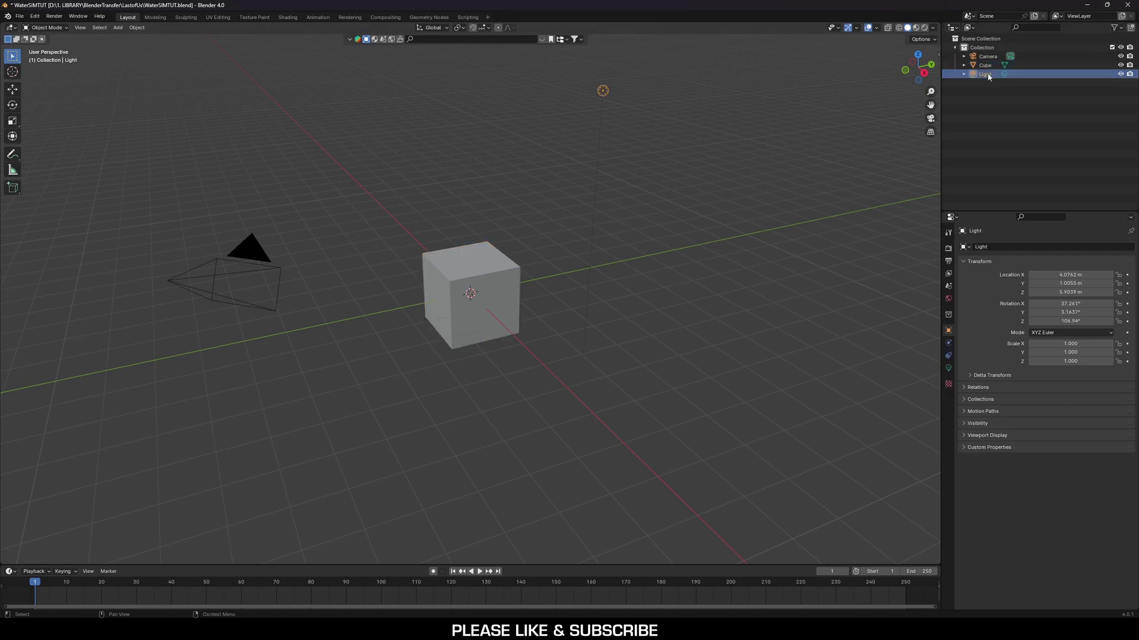
# Delete the default Light, Cube and Camera
pyautogui.press('Delete')
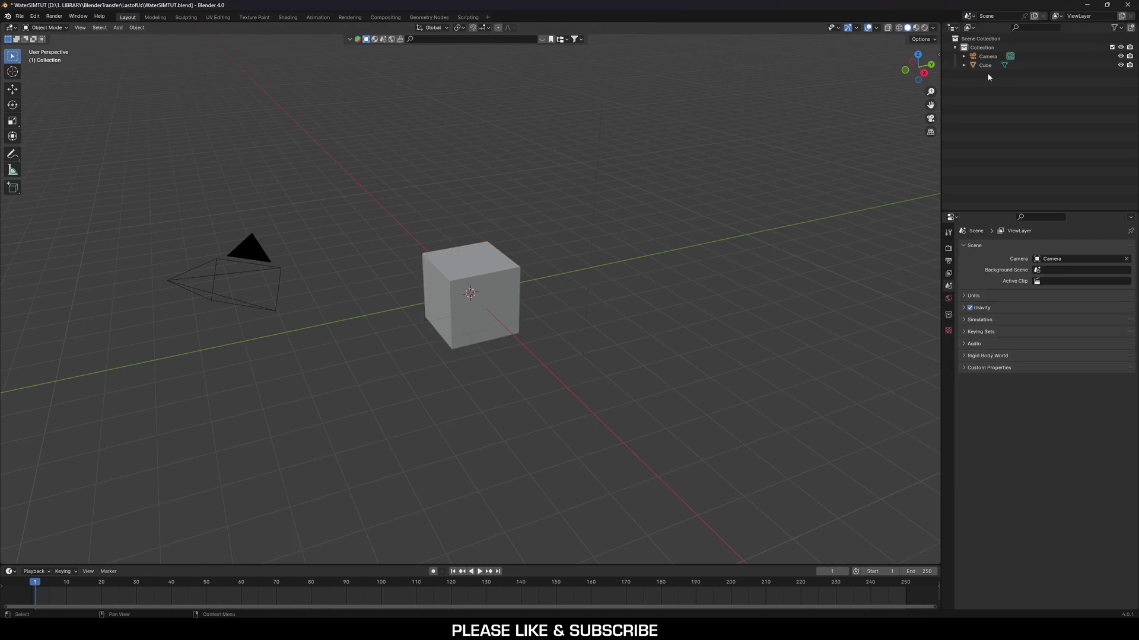
pyautogui.click(986, 65)
pyautogui.press('Delete')
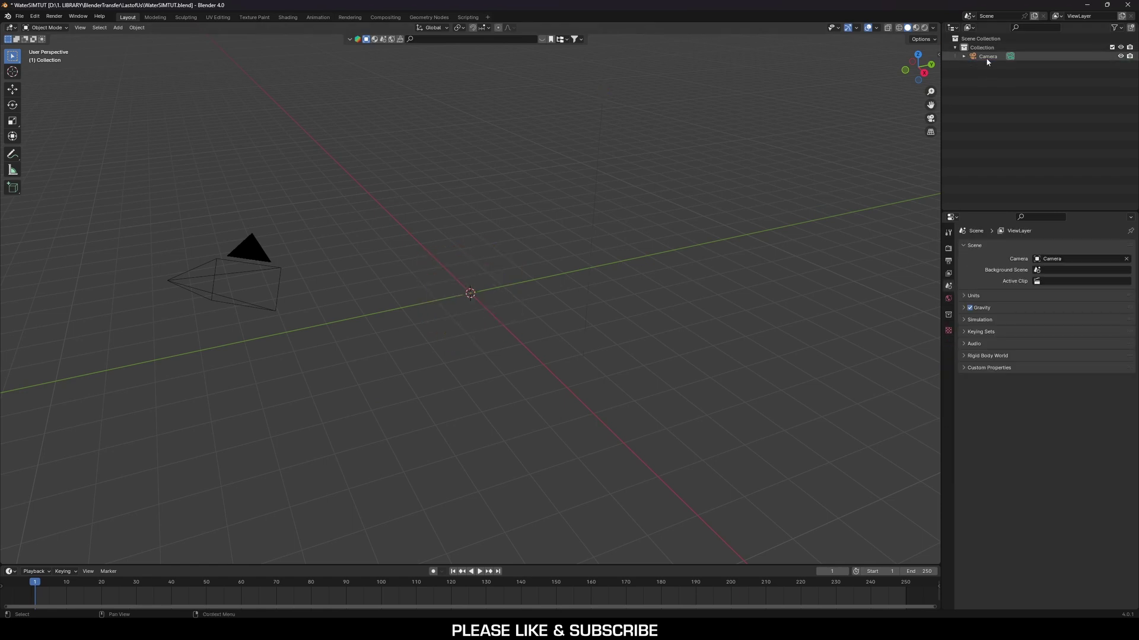
pyautogui.click(988, 56)
pyautogui.press('Delete')
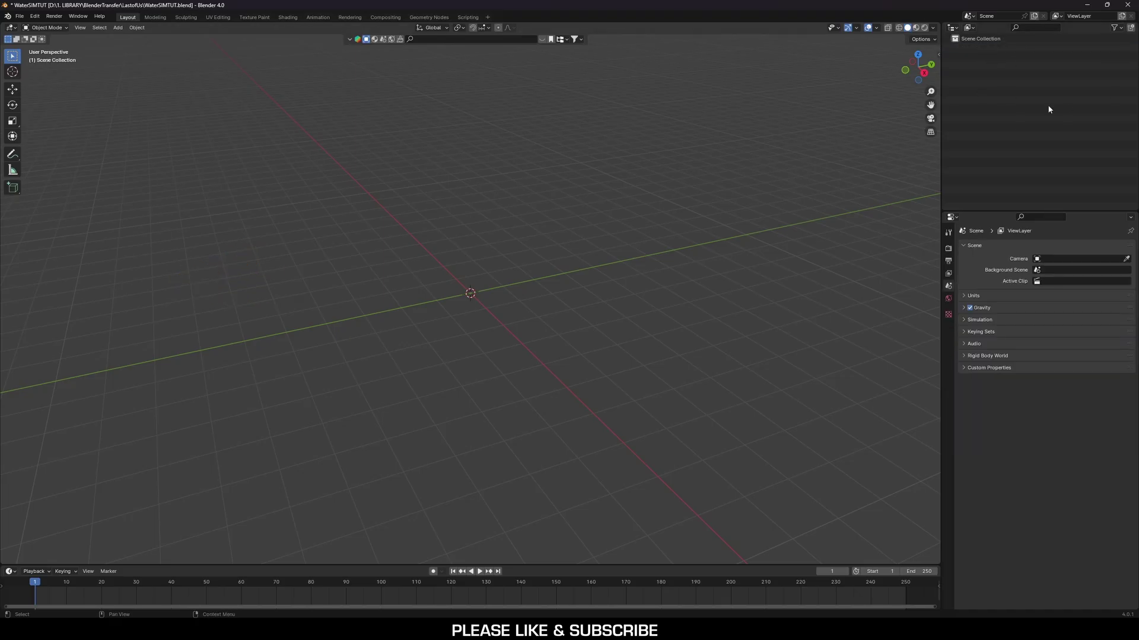
# Import Walking_inplace_Skeleton_Sequence.FBX from the WaterSim folder
pyautogui.click(19, 16)
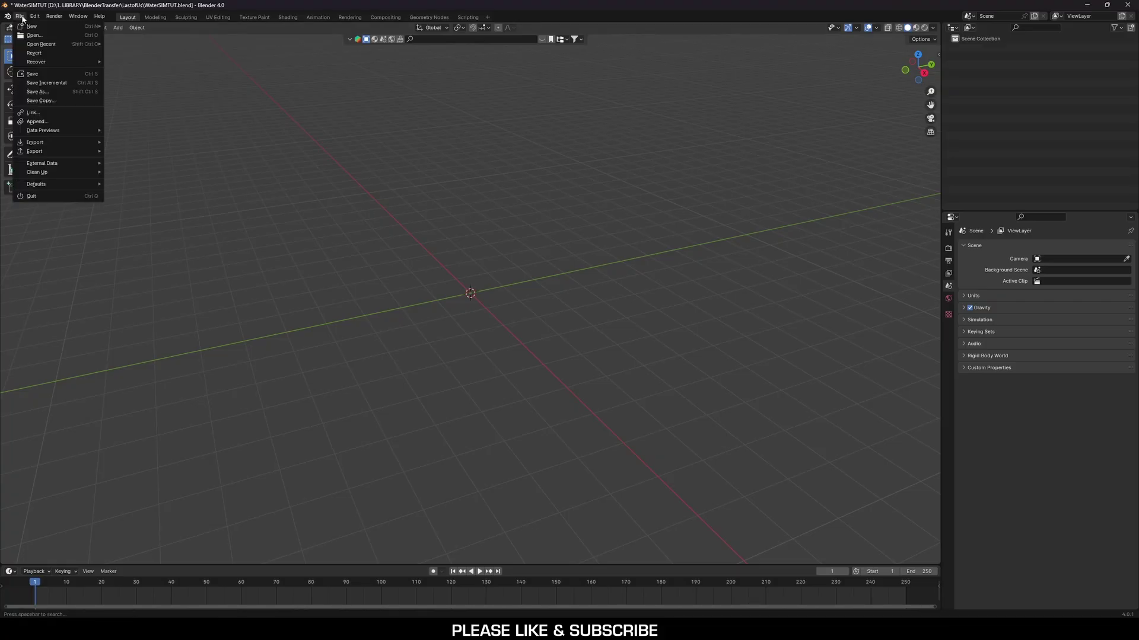
pyautogui.moveTo(45, 144)
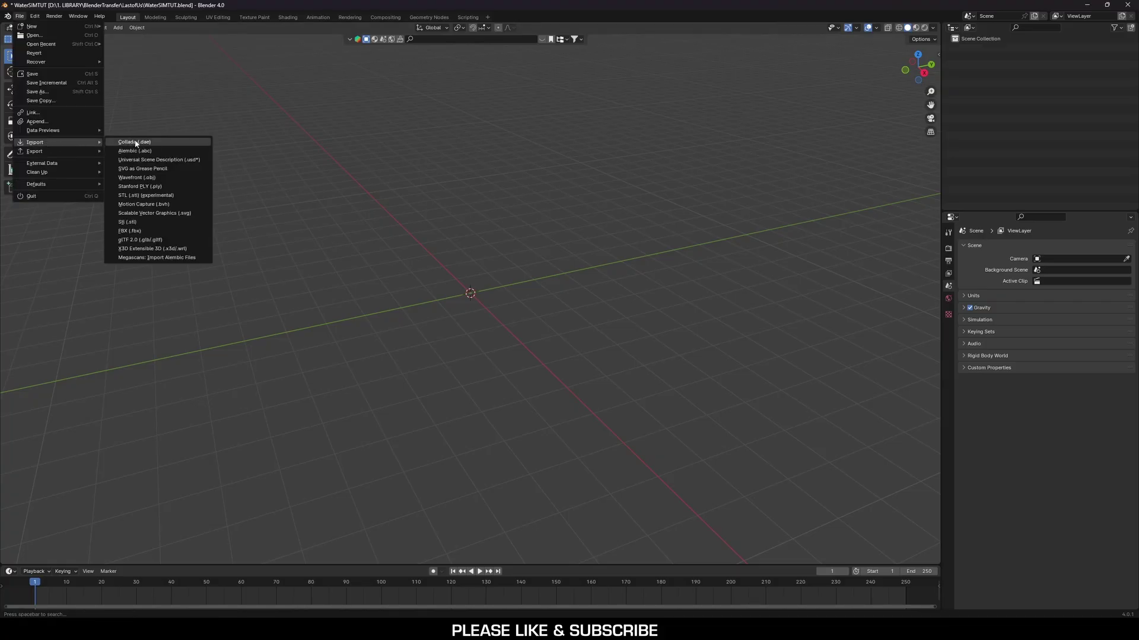
pyautogui.click(134, 231)
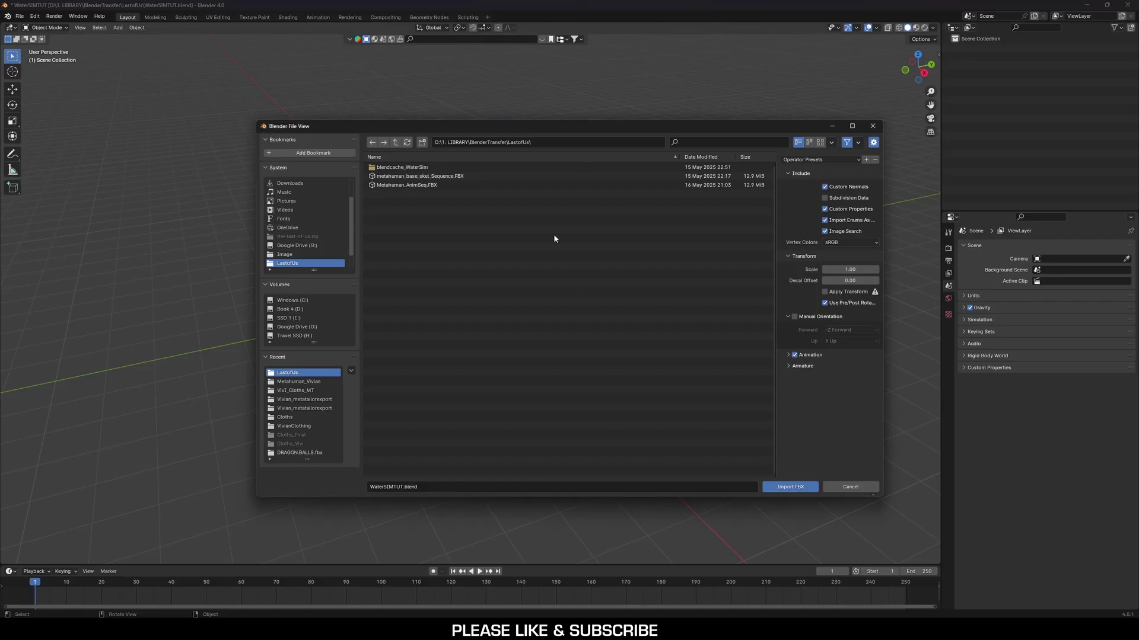
pyautogui.click(495, 143)
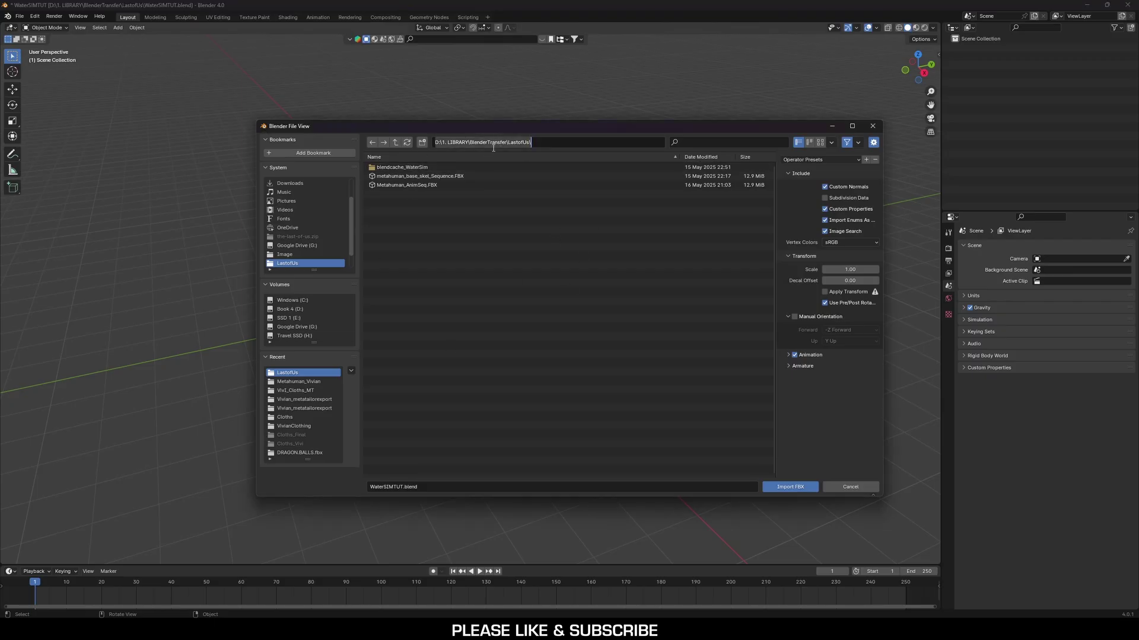
pyautogui.click(373, 143)
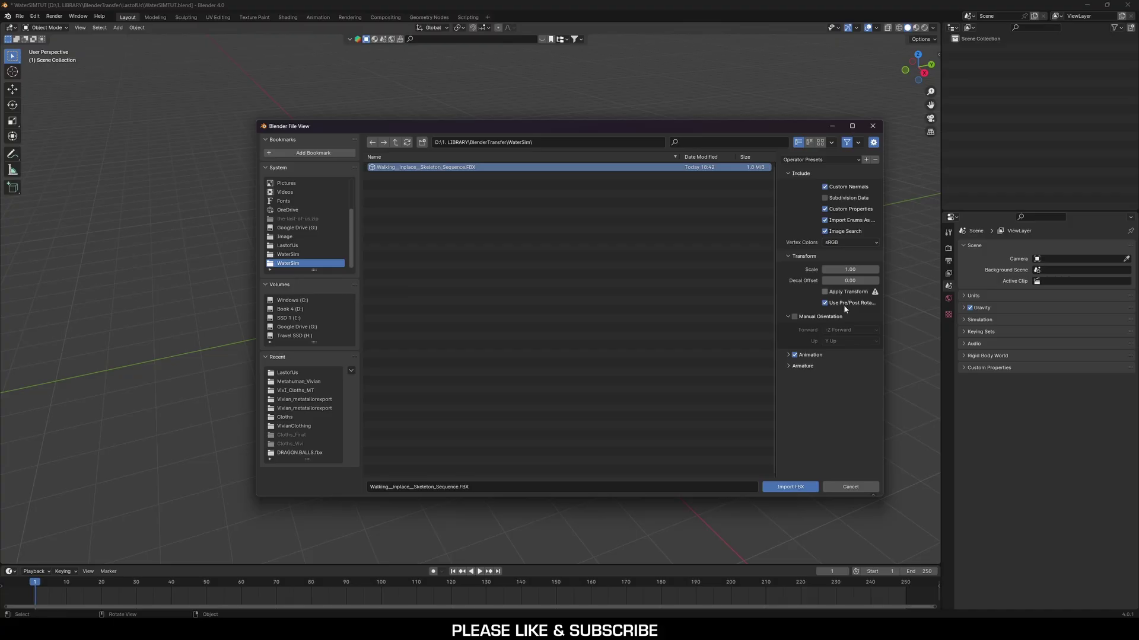
pyautogui.click(797, 488)
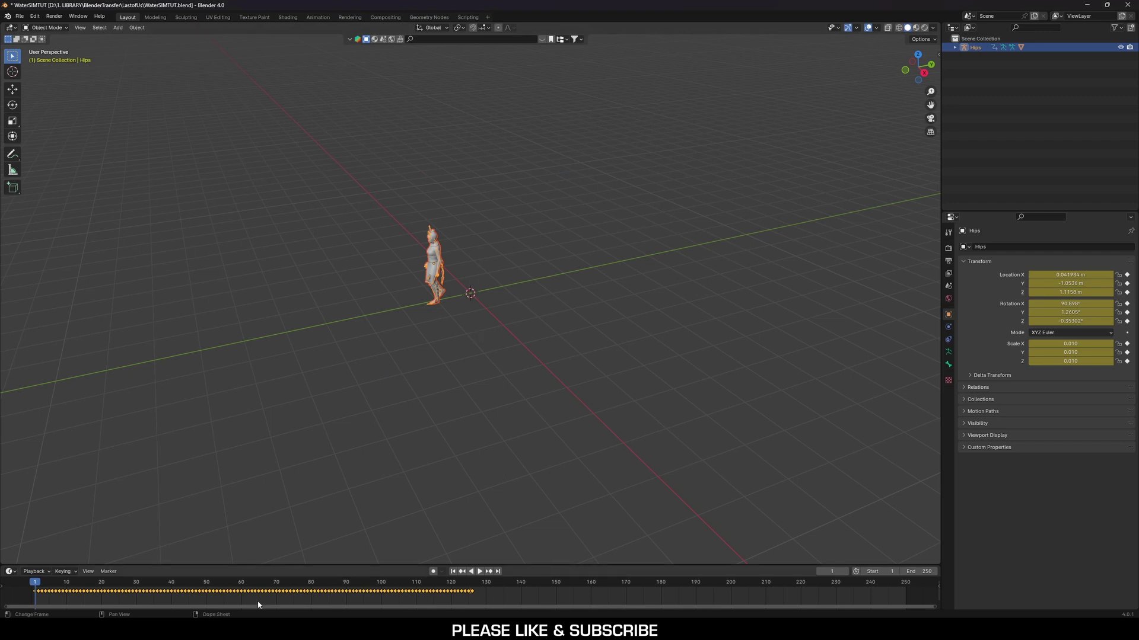
# Play the imported walk, orbit around the character, and go to last keyframe 126
pyautogui.press('space')
pyautogui.moveTo(513, 455); pyautogui.dragTo(396, 420, button='middle')
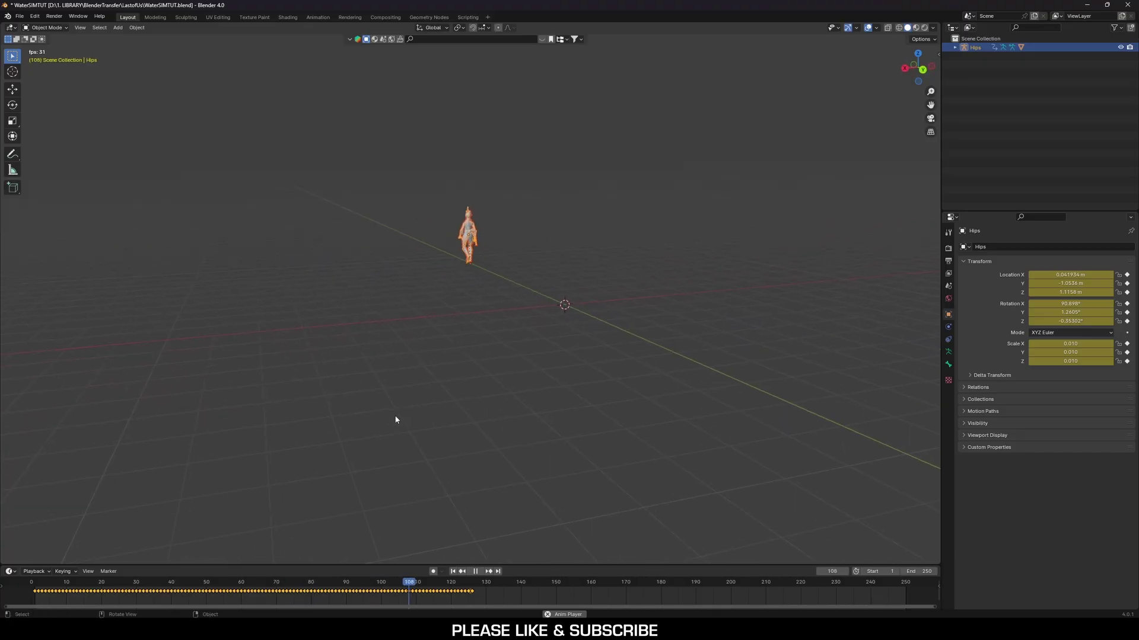
pyautogui.press('space')
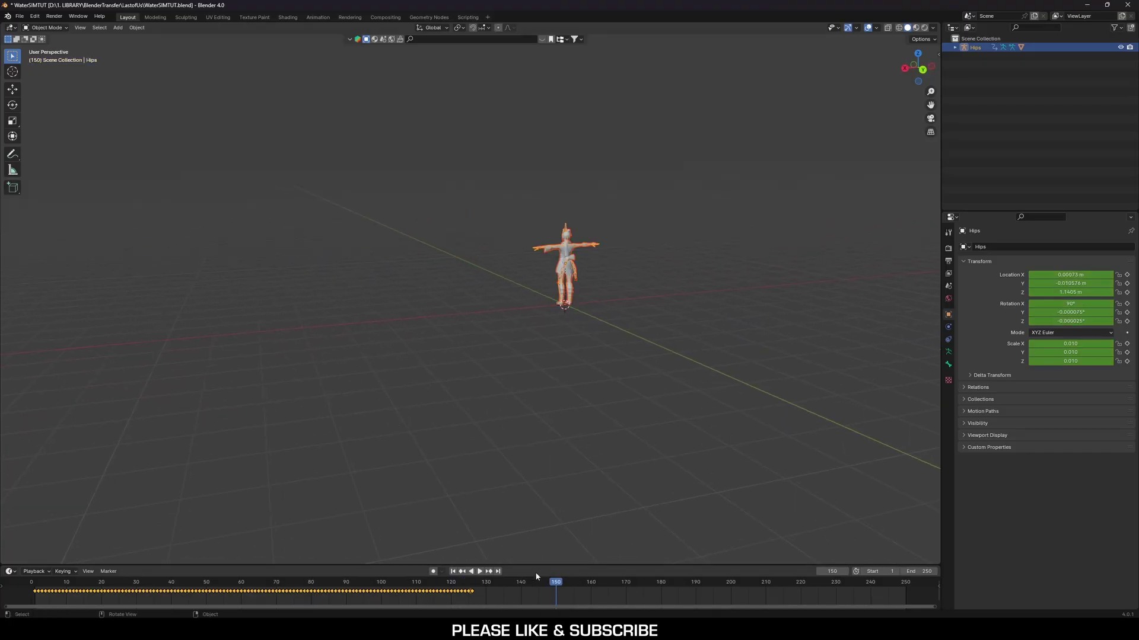
pyautogui.moveTo(519, 593); pyautogui.dragTo(472, 606)
# Set the scene End frame to 126, rewind to frame 1 and replay
pyautogui.click(915, 571)
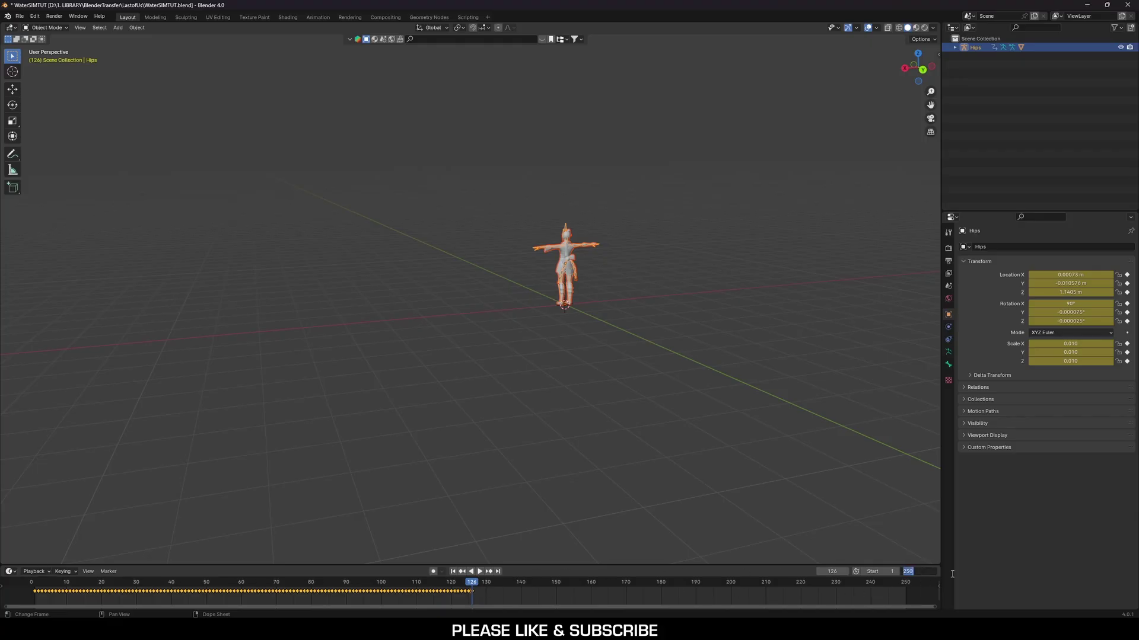
pyautogui.write('126')
pyautogui.press('Return')
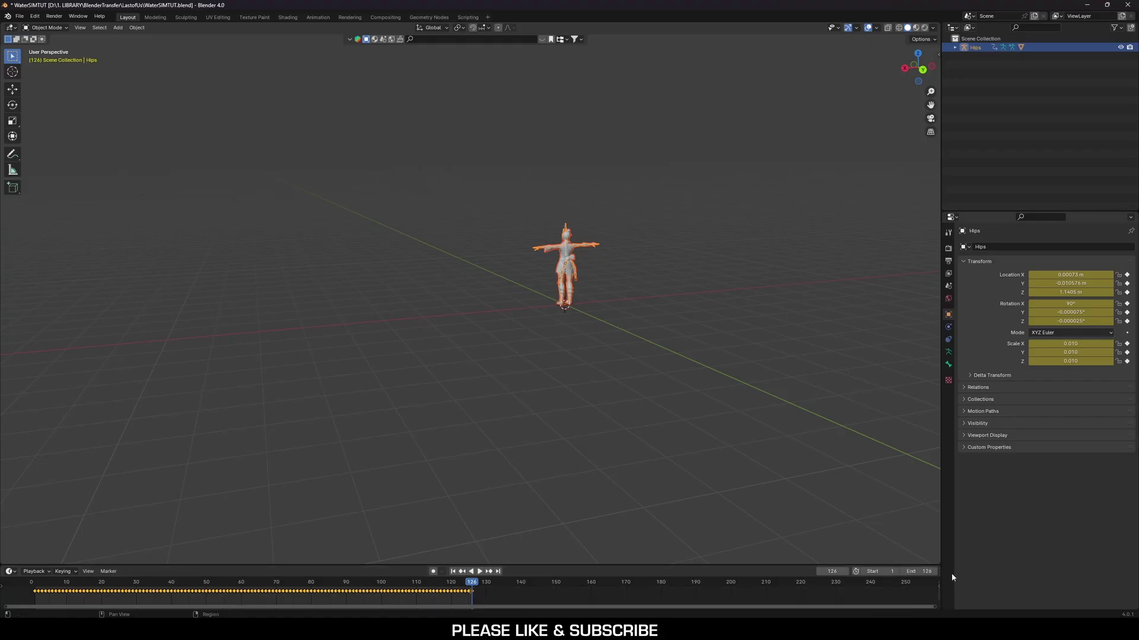
pyautogui.moveTo(472, 593); pyautogui.dragTo(38, 587)
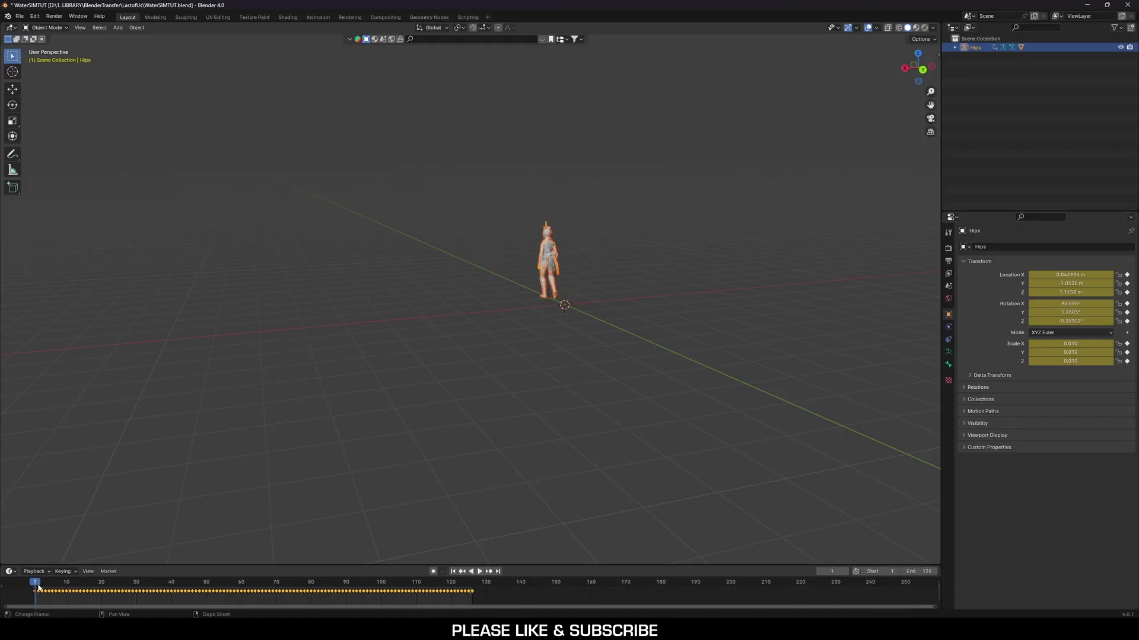
pyautogui.press('space')
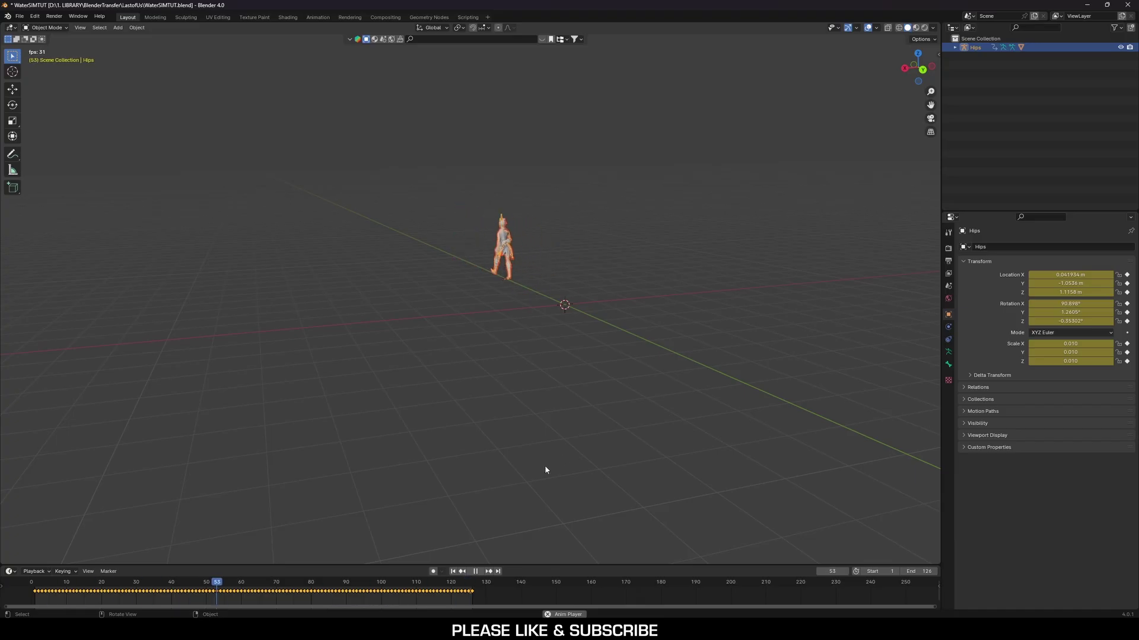
pyautogui.press('space')
pyautogui.rightClick(537, 364)
pyautogui.rightClick(584, 306)
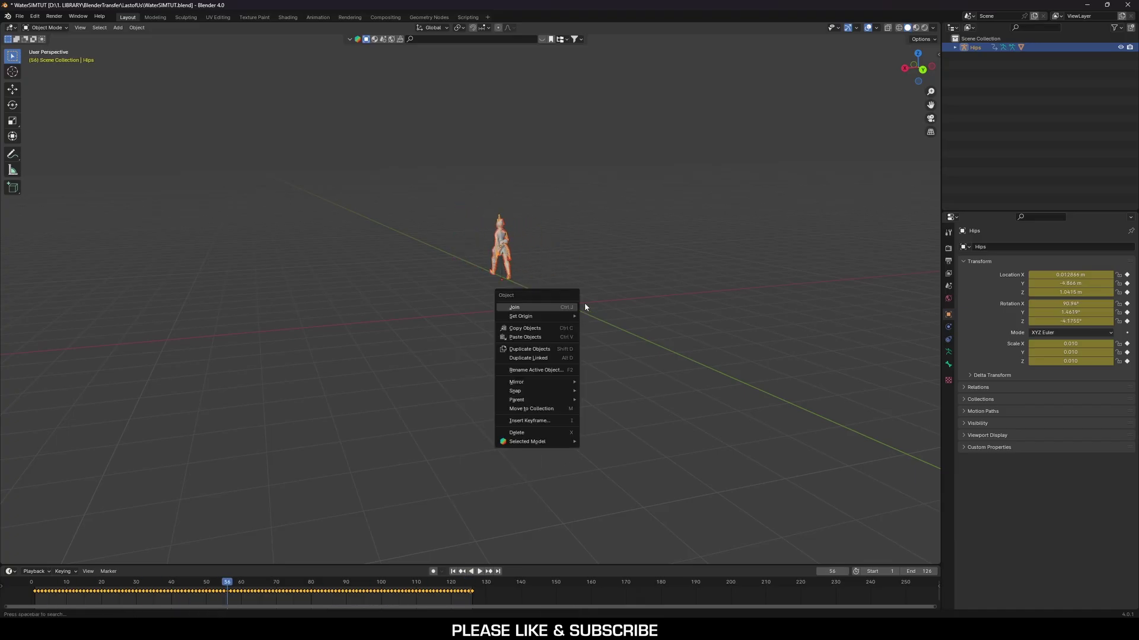
pyautogui.moveTo(585, 306); pyautogui.dragTo(632, 269, button='middle')
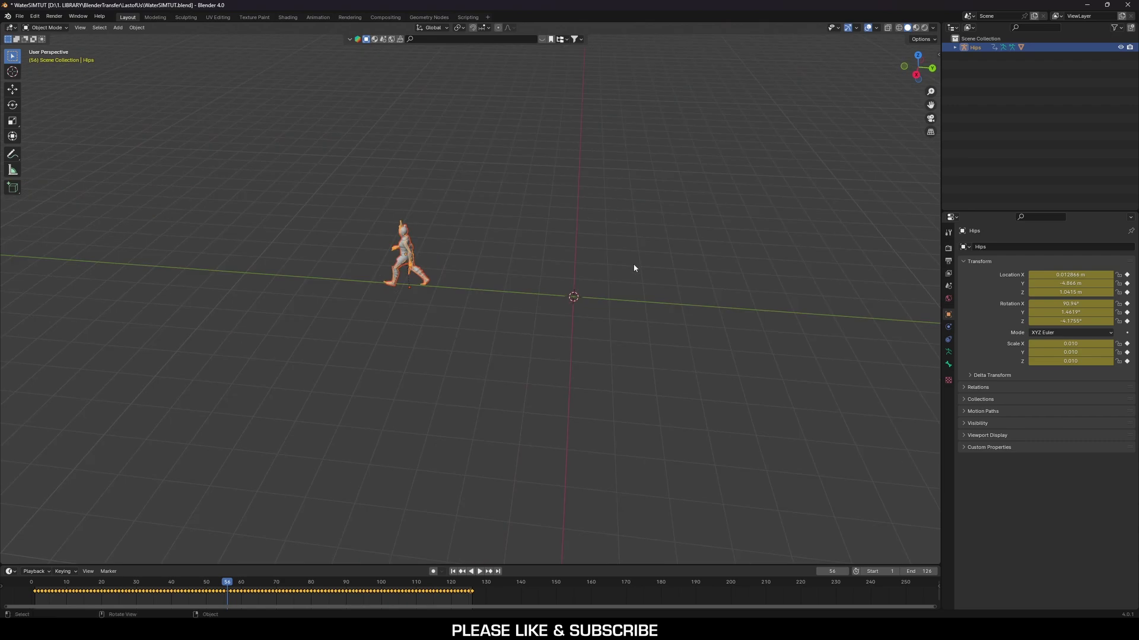
pyautogui.moveTo(581, 342); pyautogui.dragTo(633, 326, button='middle')
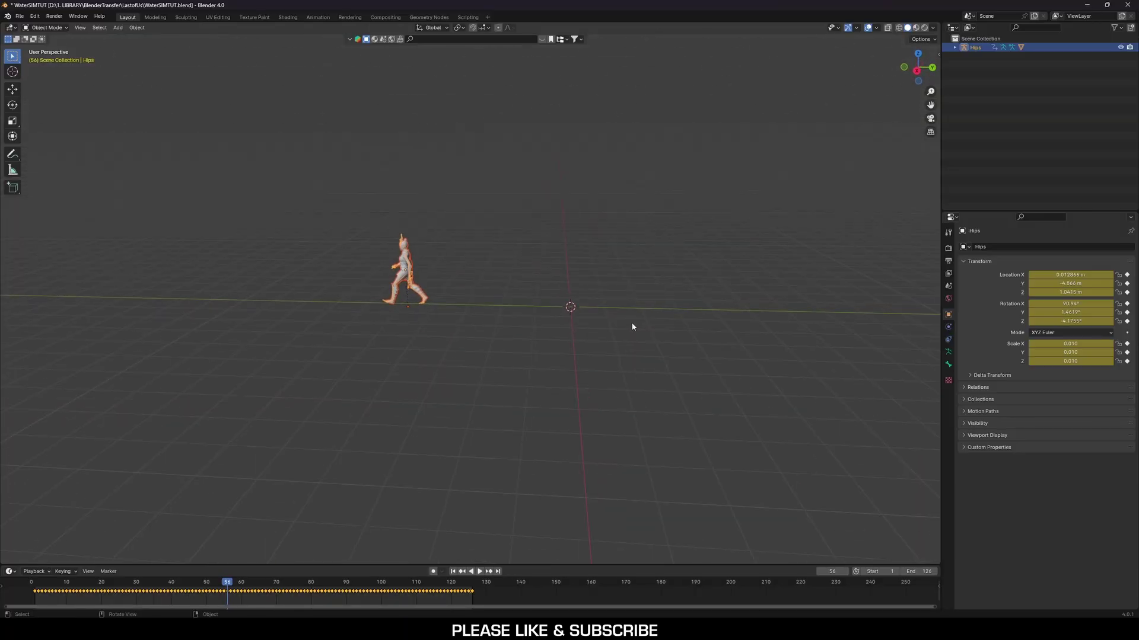
pyautogui.press('shift')
pyautogui.keyDown('shift'); pyautogui.moveTo(632, 327); pyautogui.dragTo(533, 226, button='middle'); pyautogui.keyUp('shift')
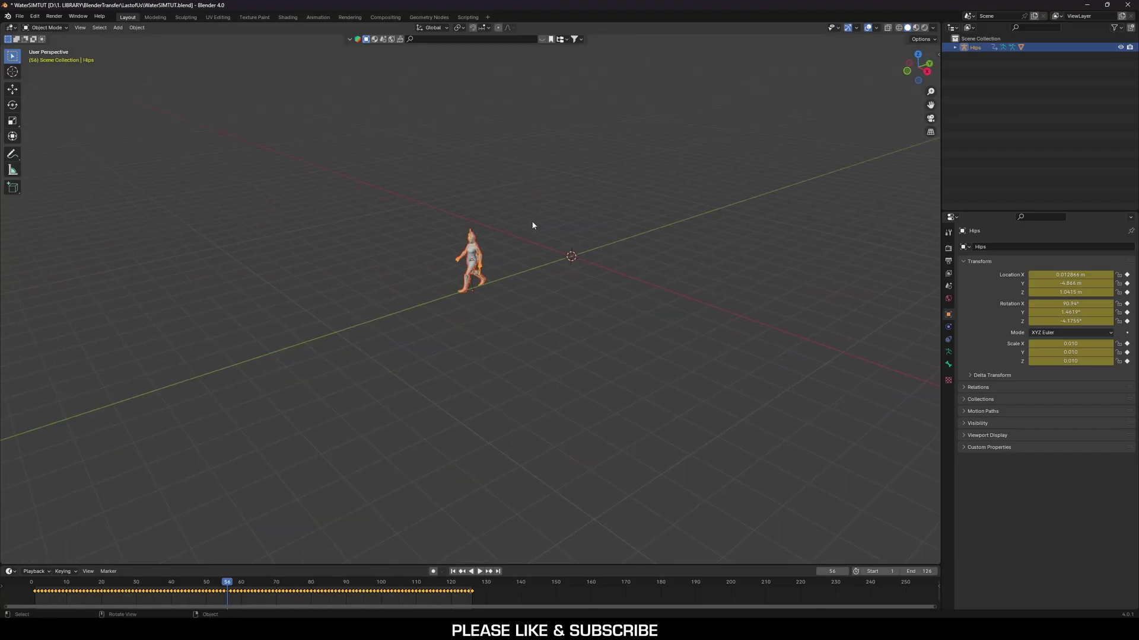
# Add a plane at the origin and start scaling it up toward about 11
pyautogui.click(118, 28)
pyautogui.moveTo(148, 37)
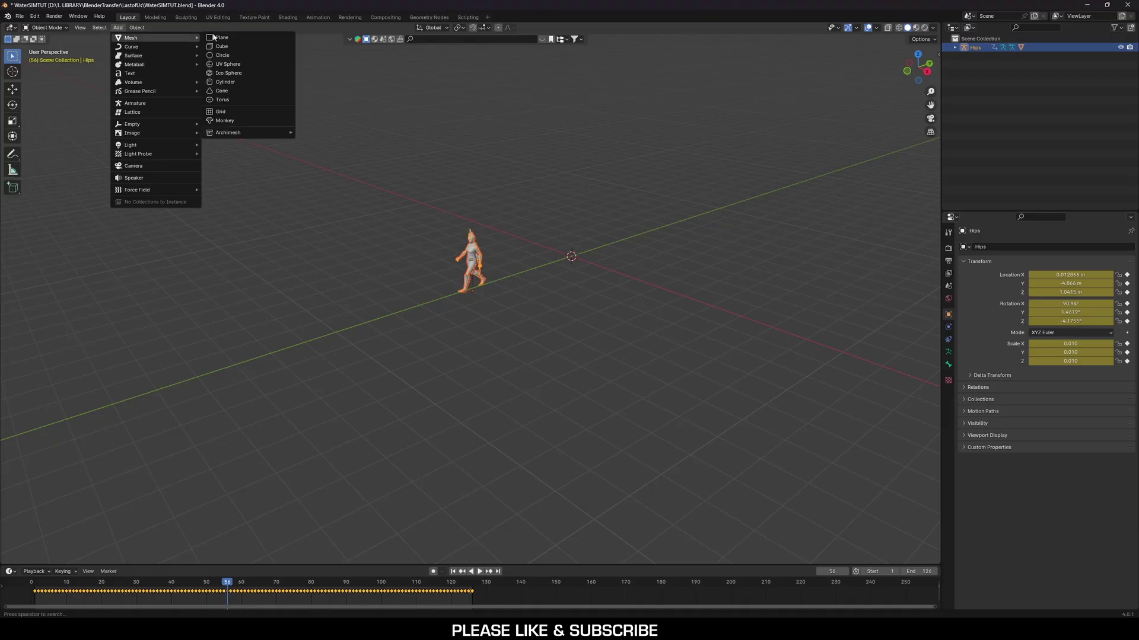
pyautogui.click(242, 37)
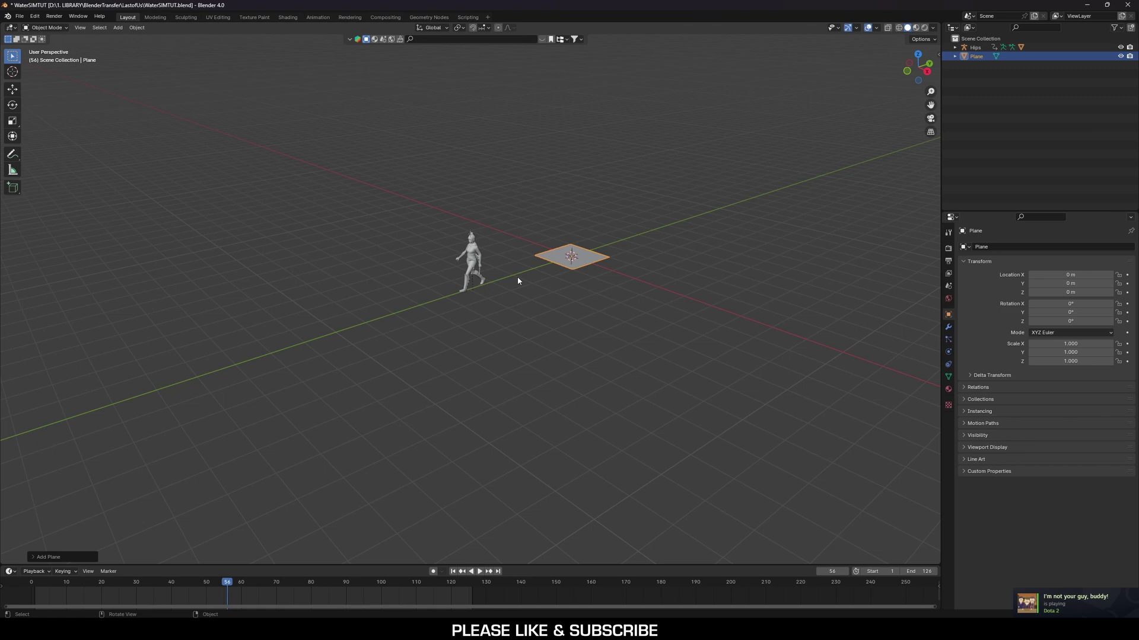
pyautogui.press('s')
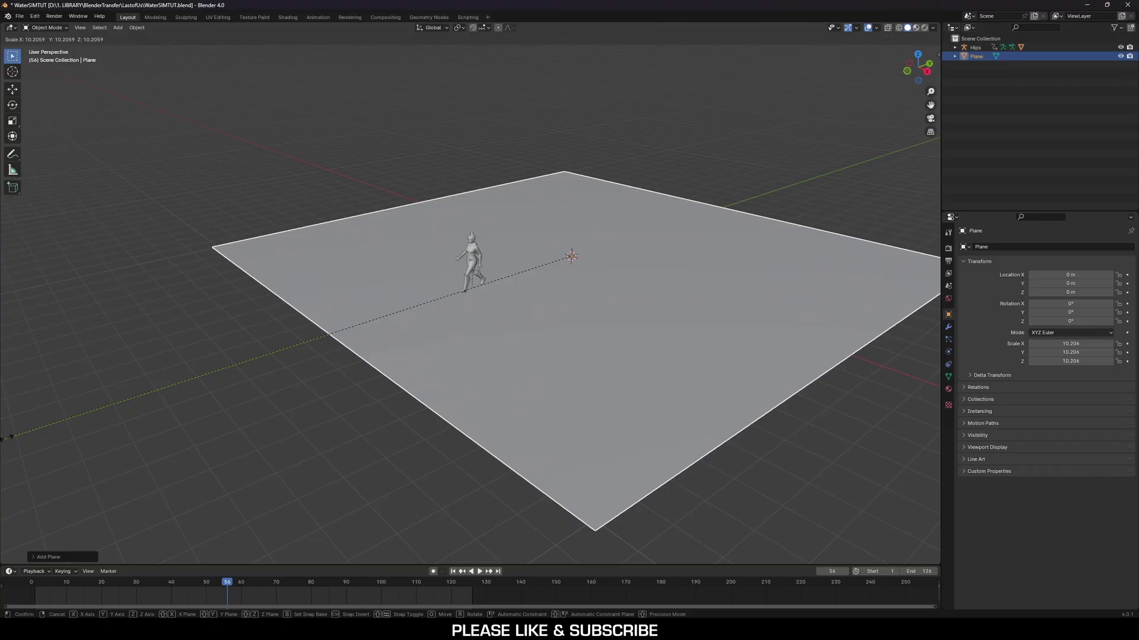
# Confirm the plane's scale at about 11.07 and move it along Y to -8.5243 m
pyautogui.click(897, 455)
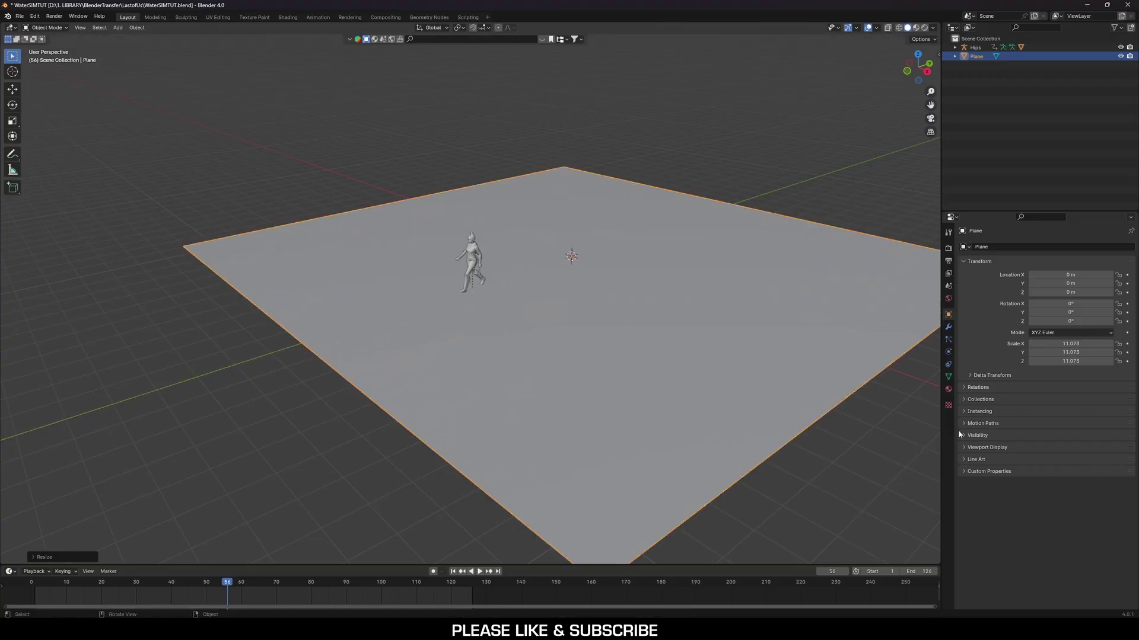
pyautogui.moveTo(843, 197)
pyautogui.mouseDown(button='middle')
pyautogui.moveTo(845, 187)
pyautogui.moveTo(839, 194)
pyautogui.mouseUp(button='middle')
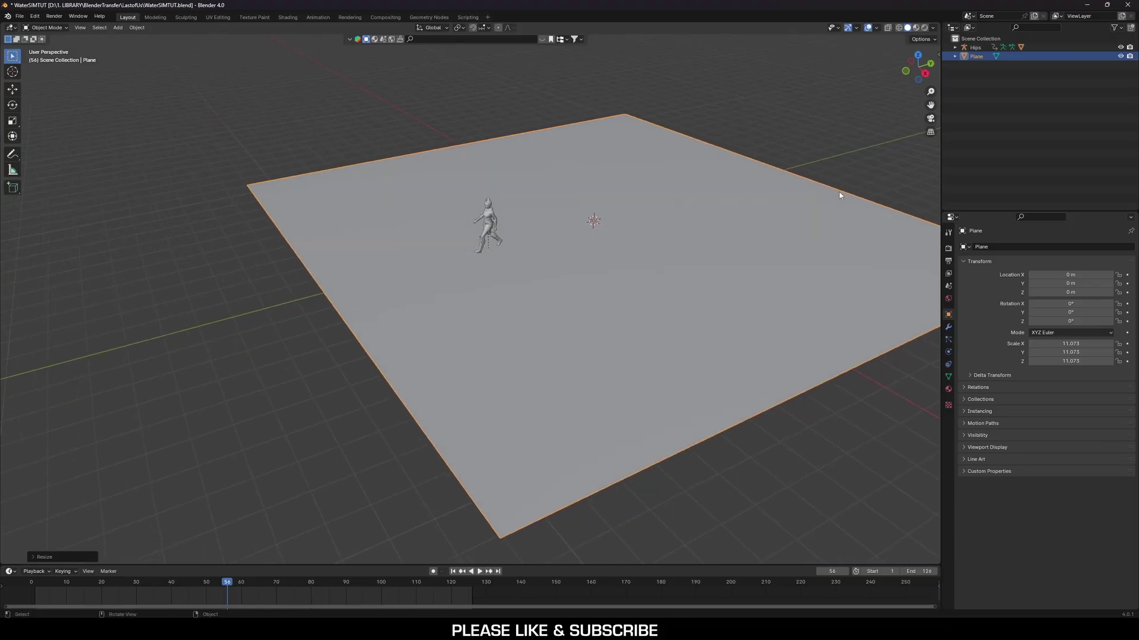
pyautogui.press('g')
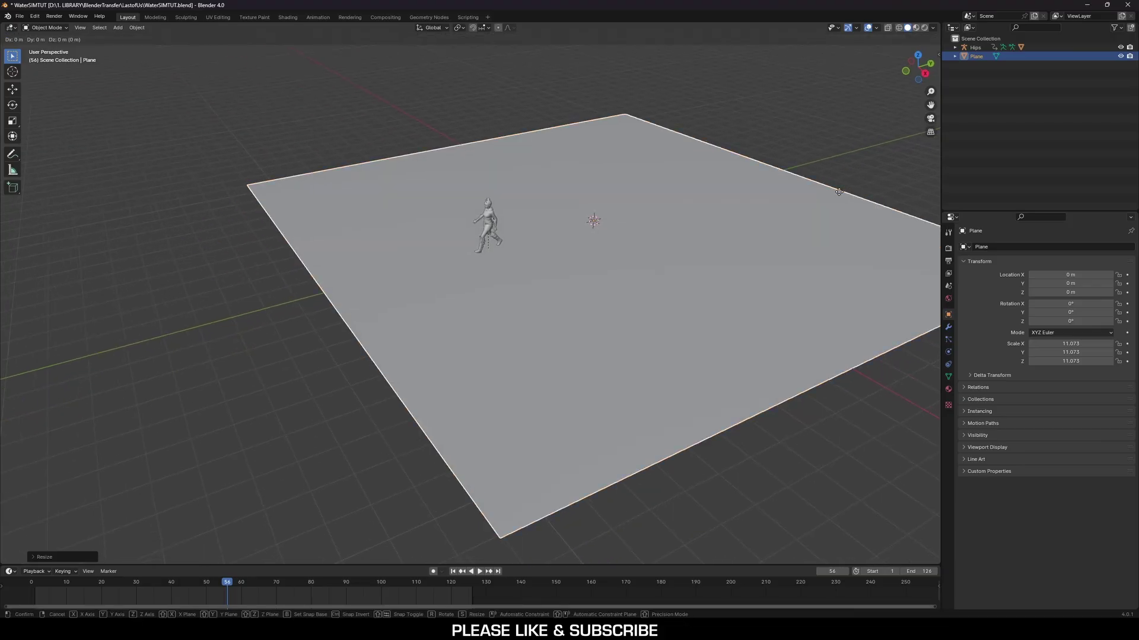
pyautogui.press('y')
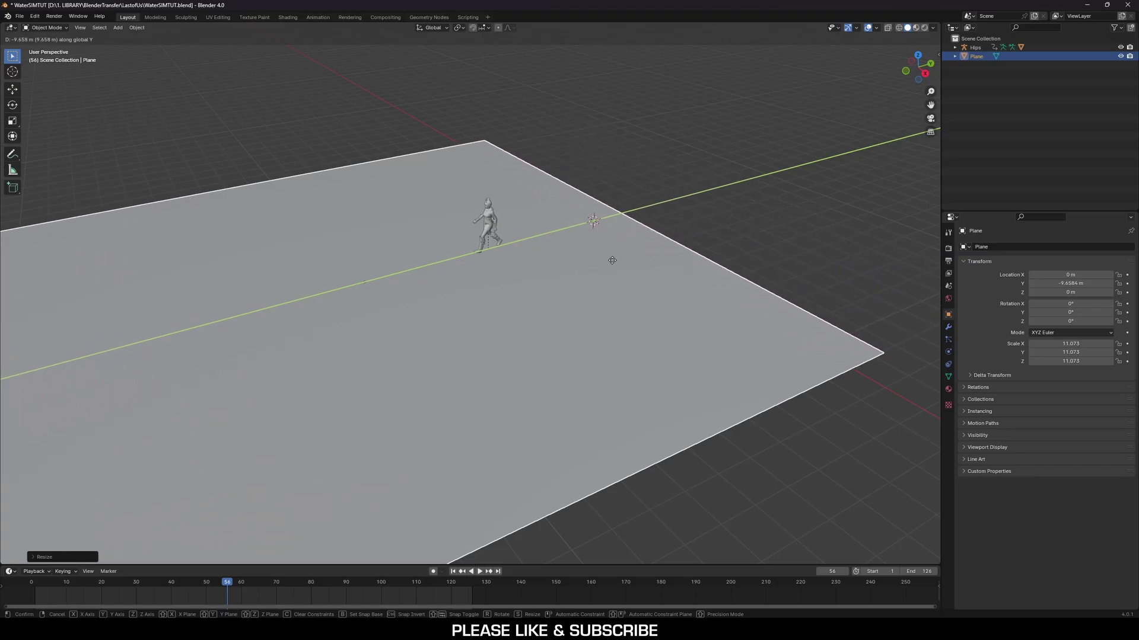
pyautogui.click(644, 256)
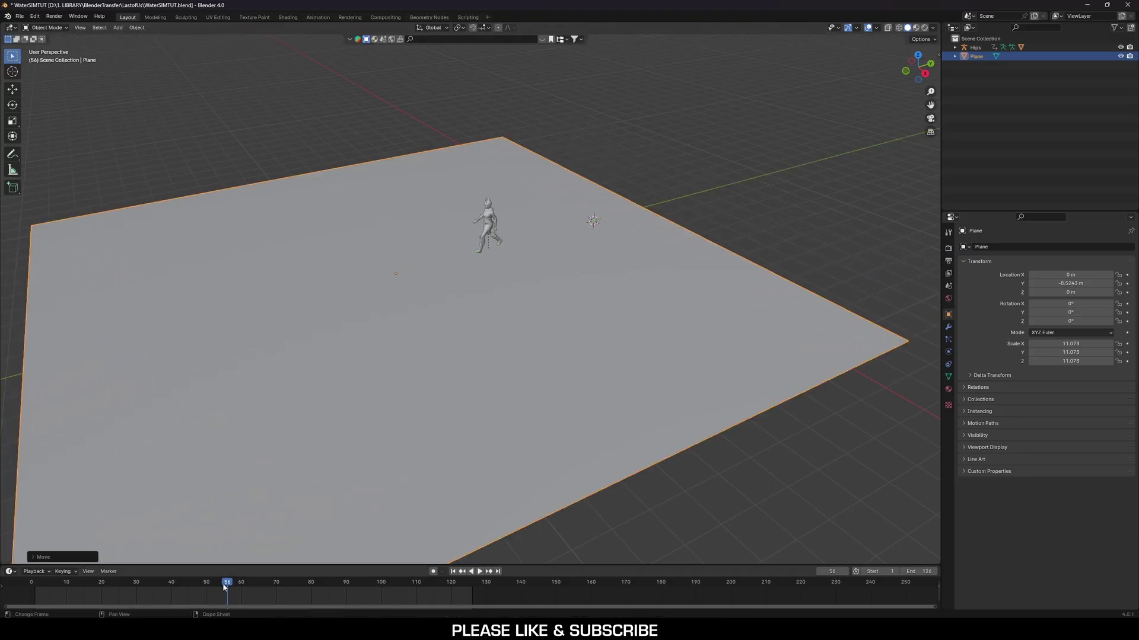
# Scrub and play the walk animation, orbiting to check the character stays on the plane
pyautogui.moveTo(222, 582); pyautogui.dragTo(361, 565)
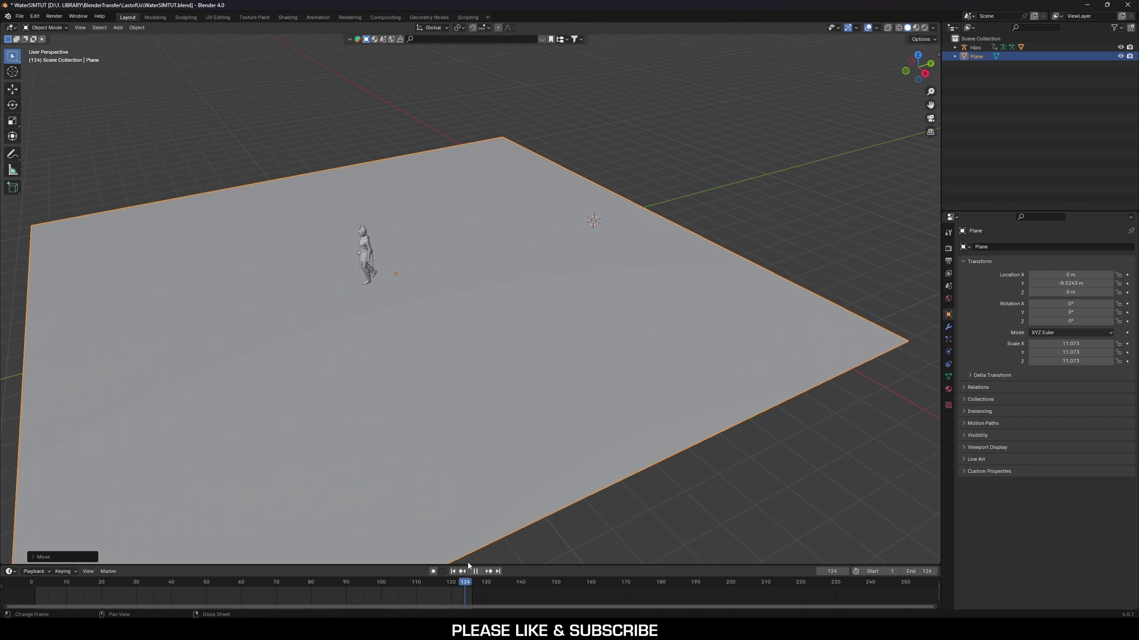
pyautogui.press('space')
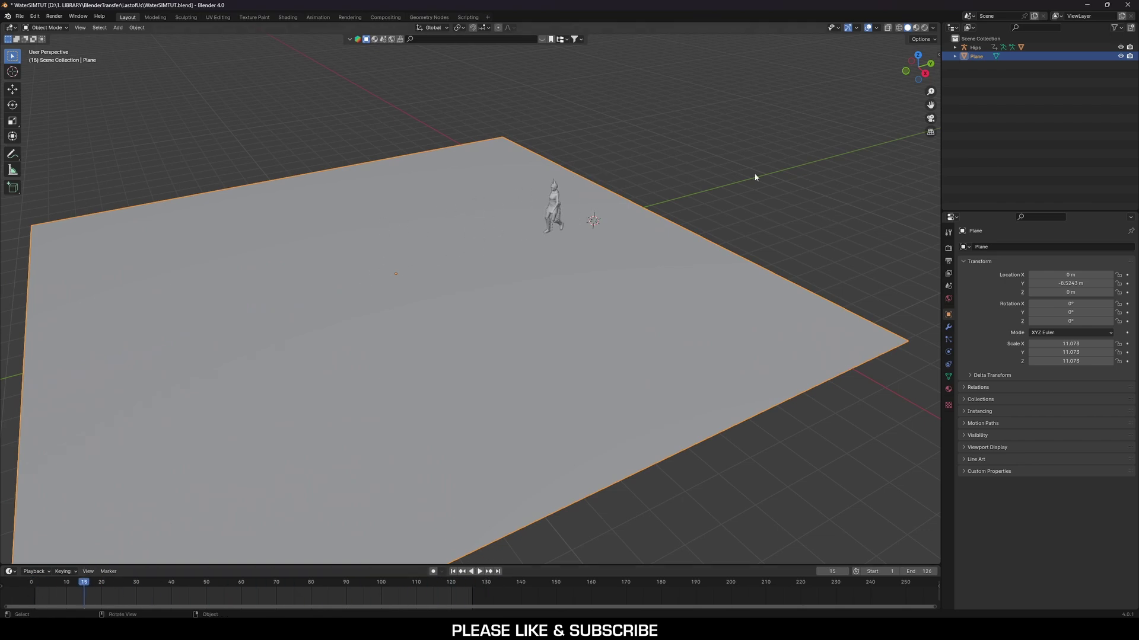
pyautogui.moveTo(679, 241); pyautogui.dragTo(734, 175, button='middle')
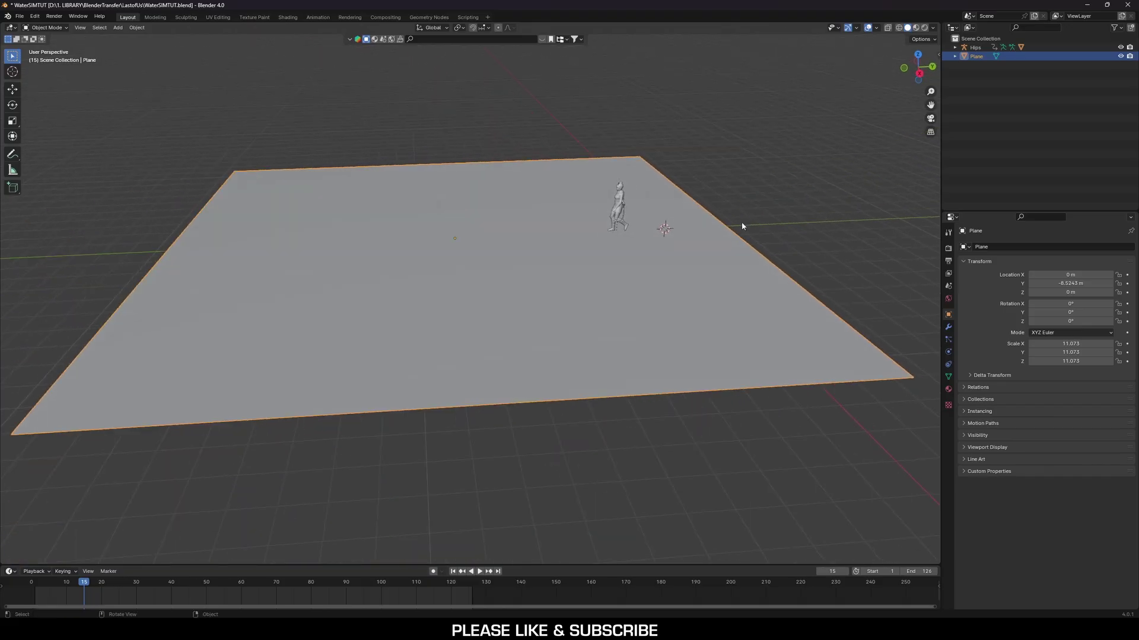
pyautogui.moveTo(741, 226); pyautogui.dragTo(760, 218, button='middle')
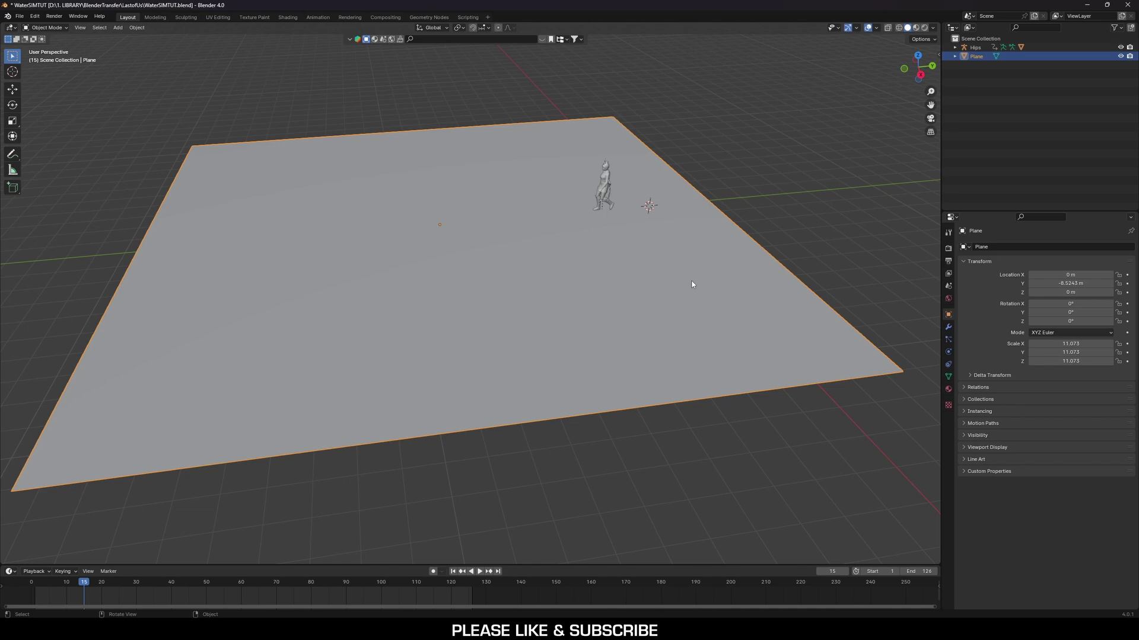
# Try shifting the plane along X, undo it, and rewind the playhead to frame 1
pyautogui.press('g')
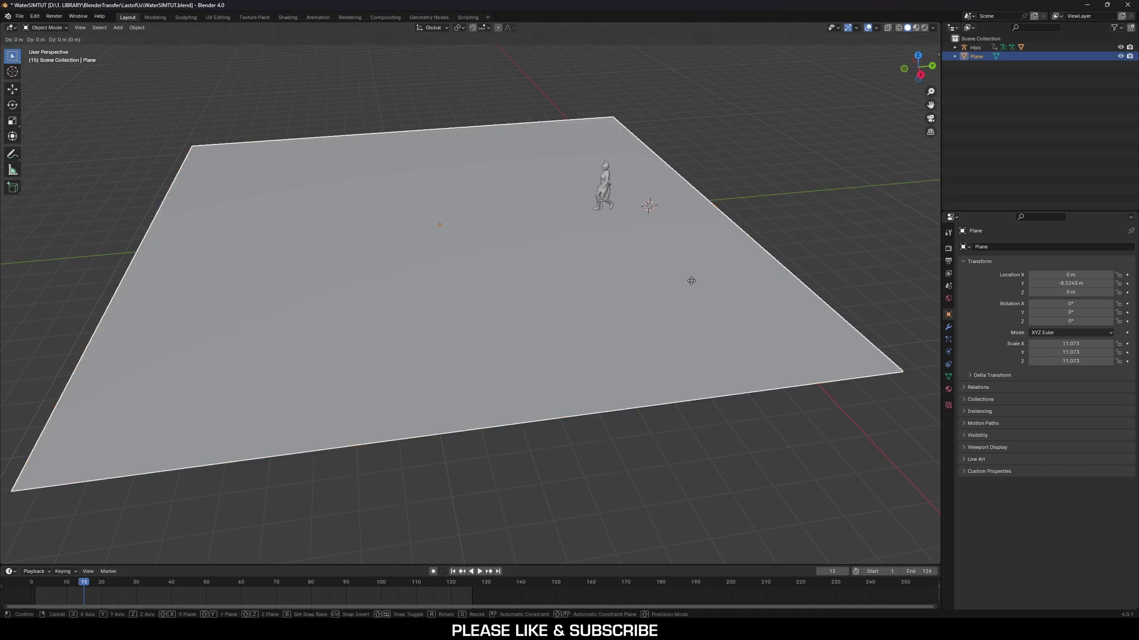
pyautogui.press('x')
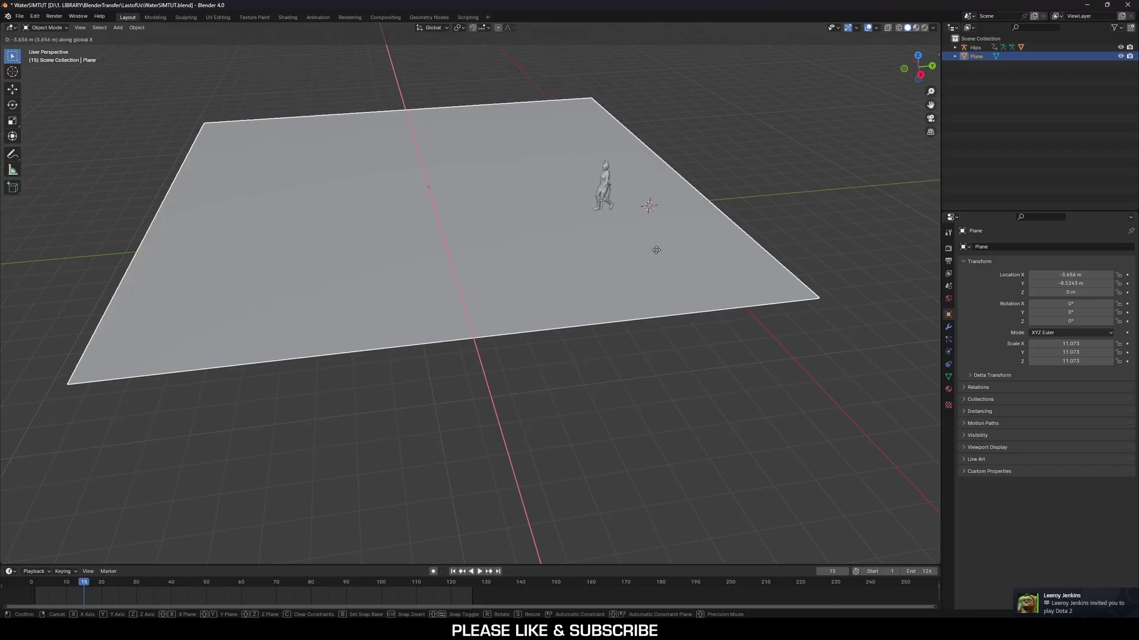
pyautogui.click(656, 249)
pyautogui.hotkey('ctrl', 'z')
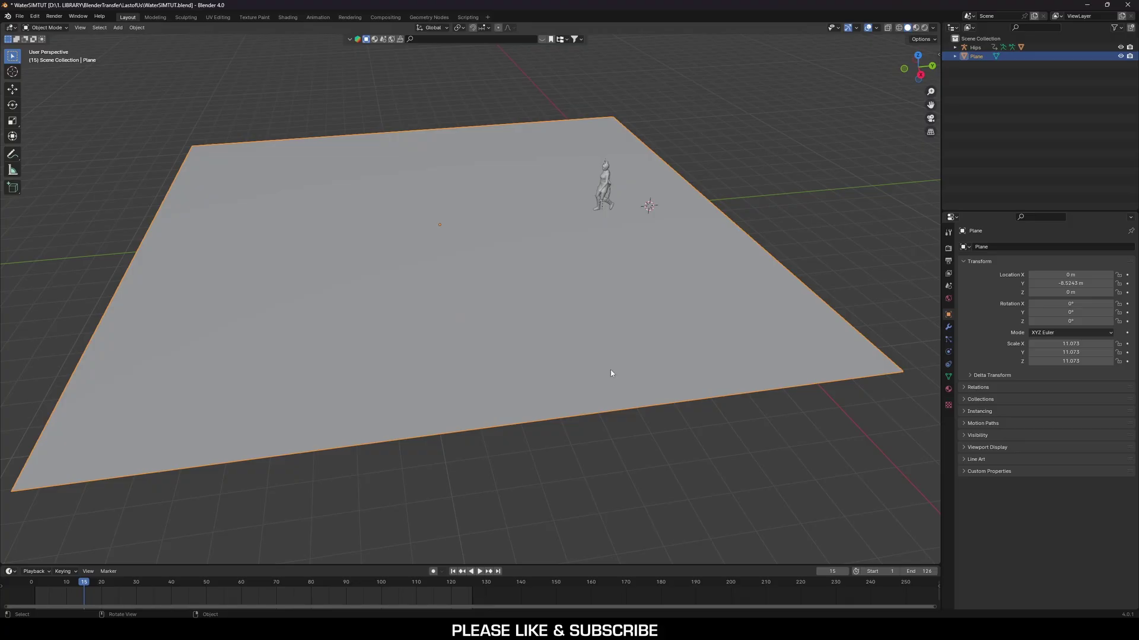
pyautogui.moveTo(84, 584); pyautogui.dragTo(35, 584)
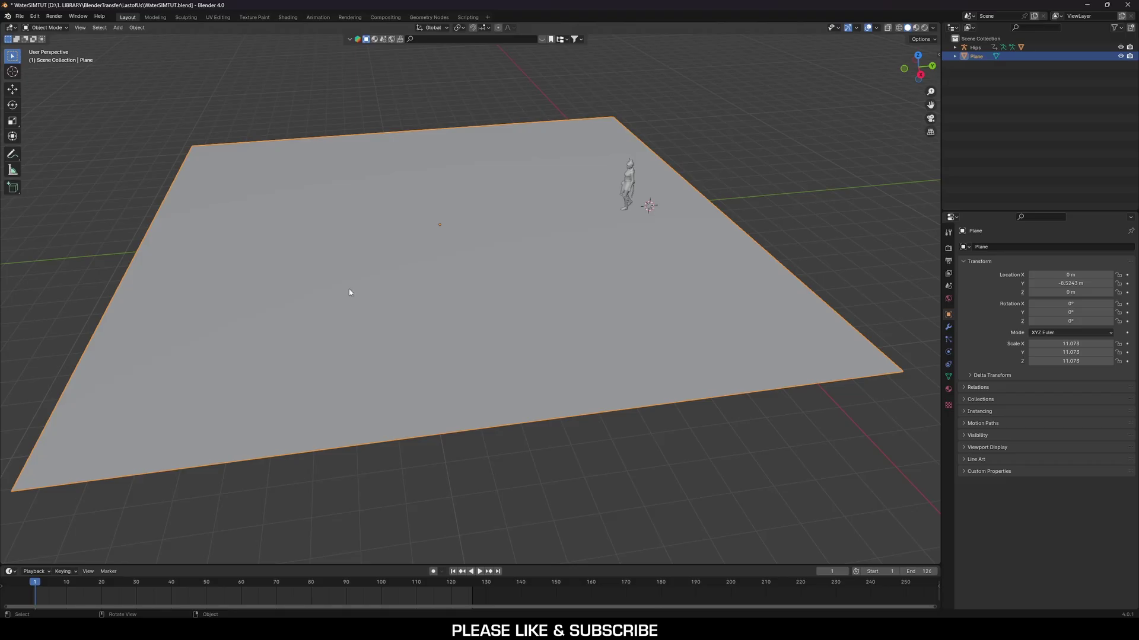
# Enter Edit Mode on the plane, briefly dropping back to Object Mode and re-entering
pyautogui.press('Tab')
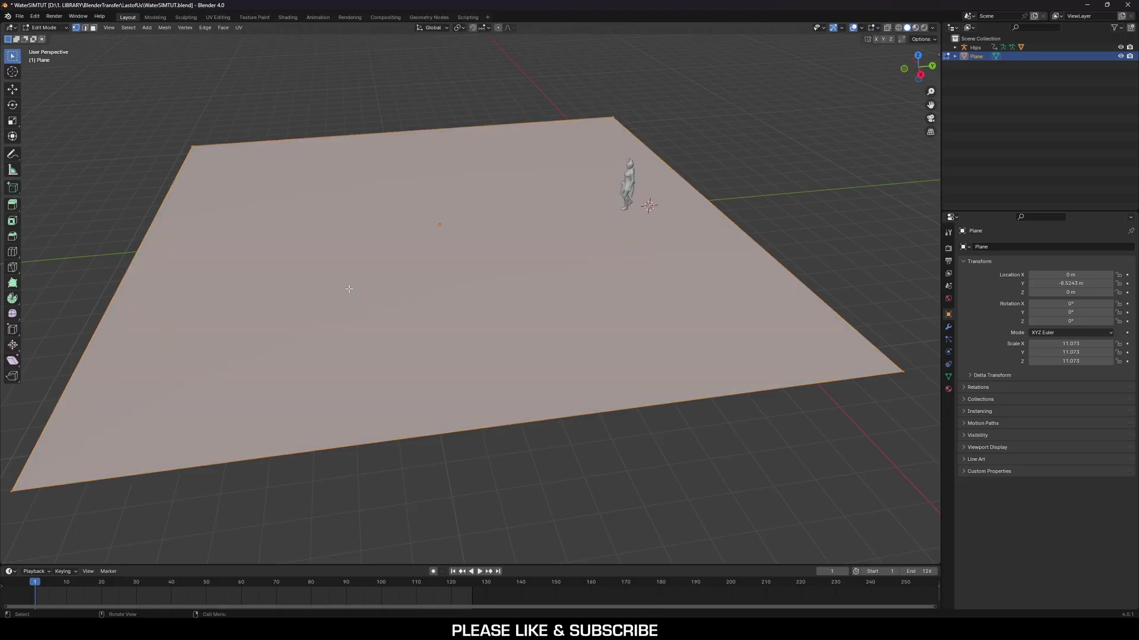
pyautogui.rightClick(348, 289)
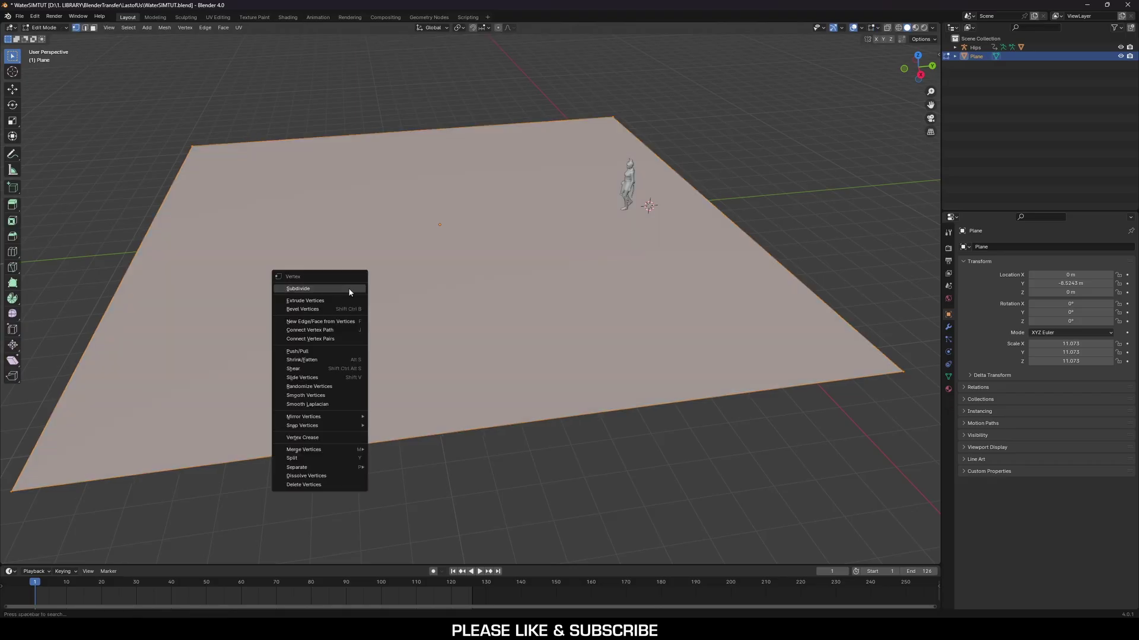
pyautogui.click(47, 27)
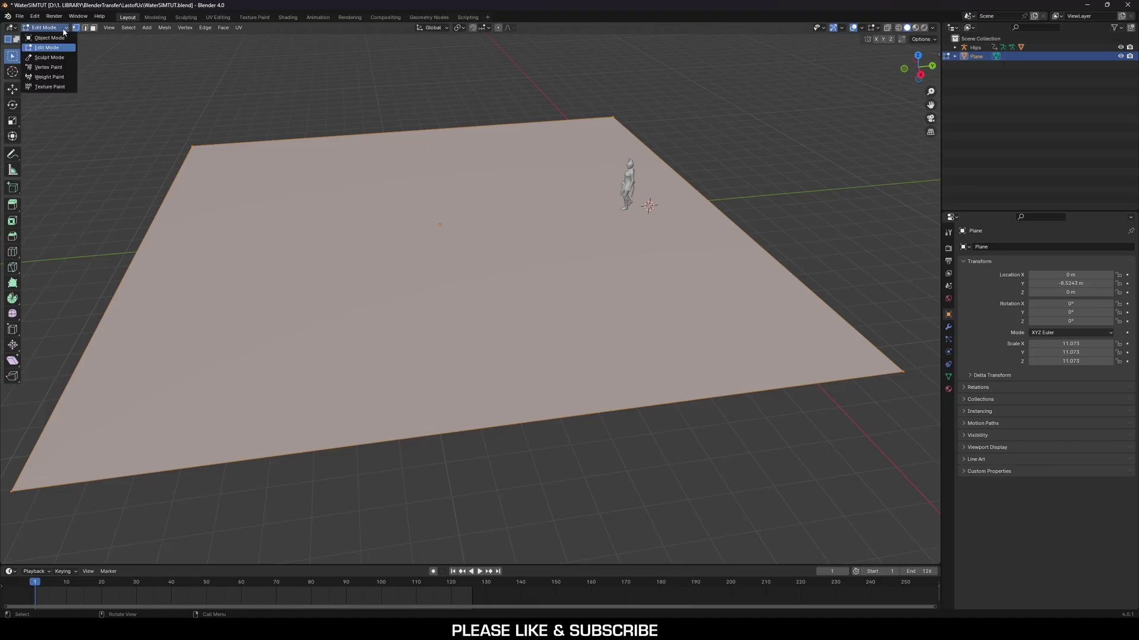
pyautogui.click(44, 37)
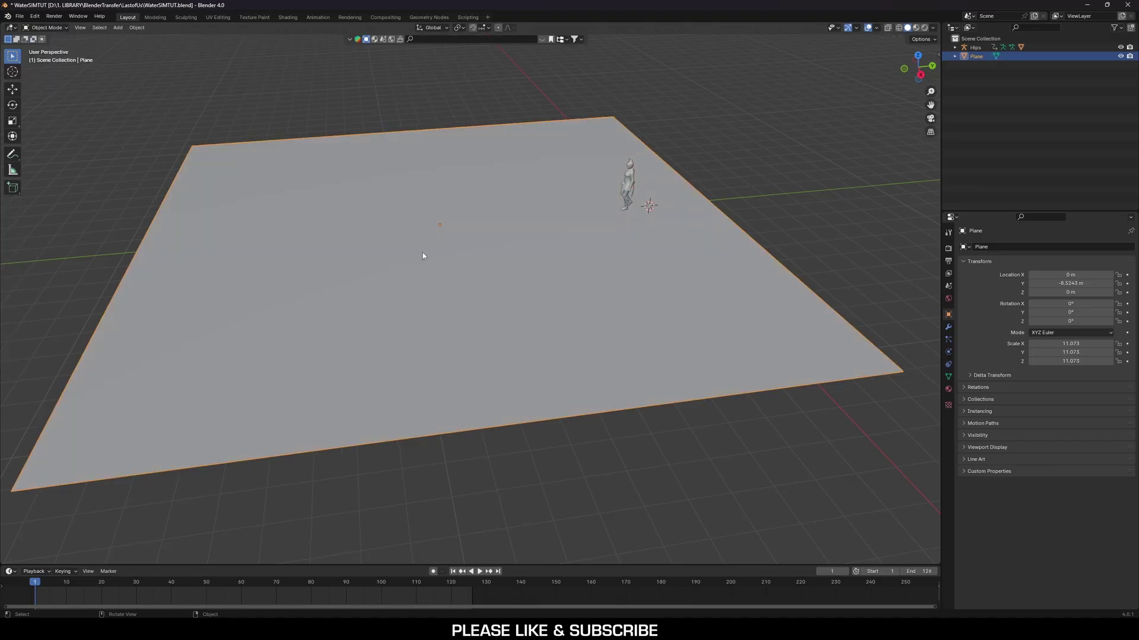
pyautogui.press('Tab')
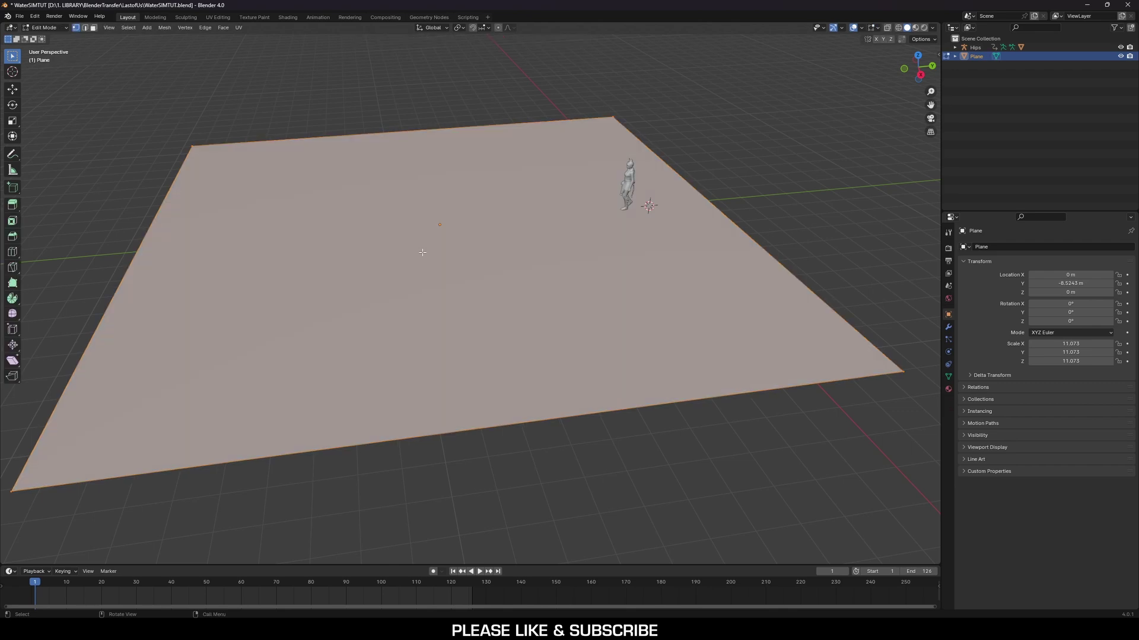
# Subdivide the plane mesh with 100 cuts
pyautogui.rightClick(423, 252)
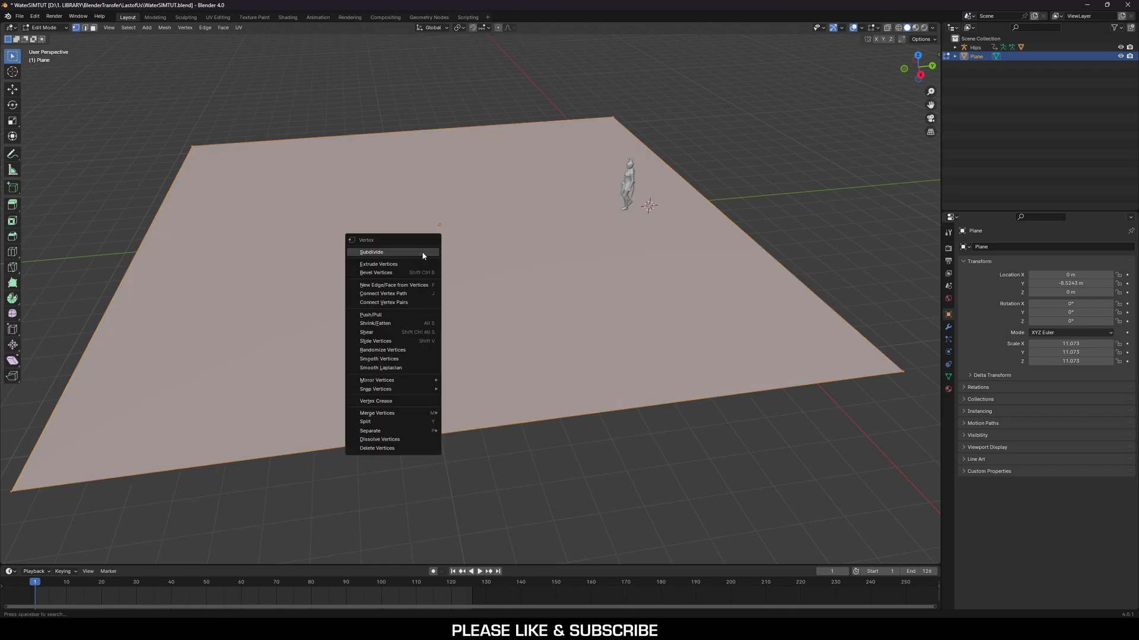
pyautogui.click(422, 254)
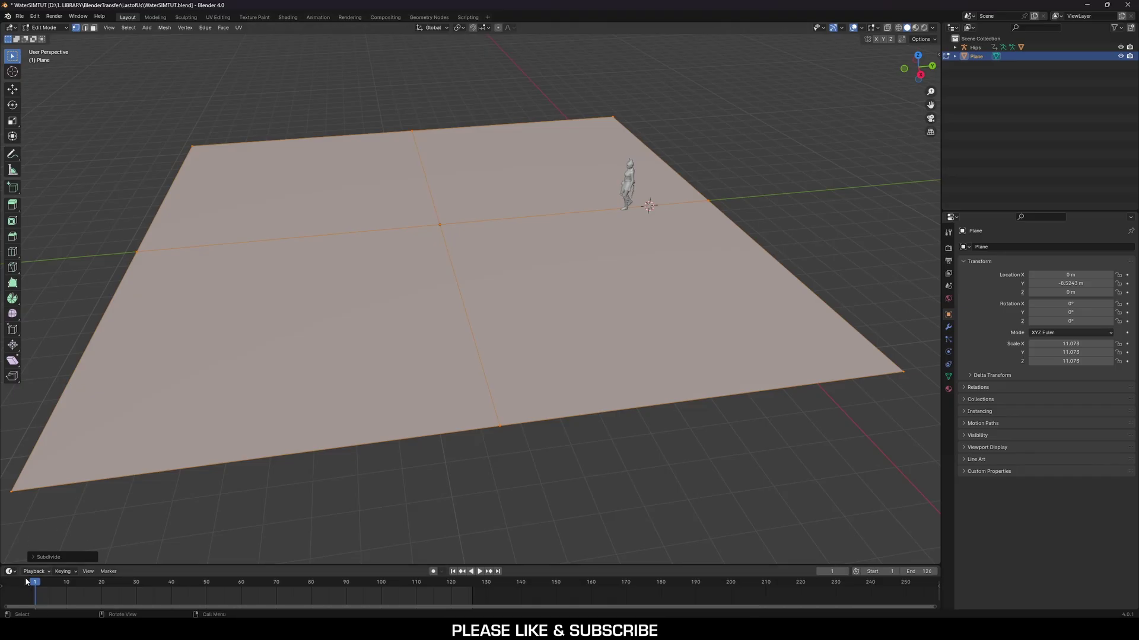
pyautogui.click(42, 557)
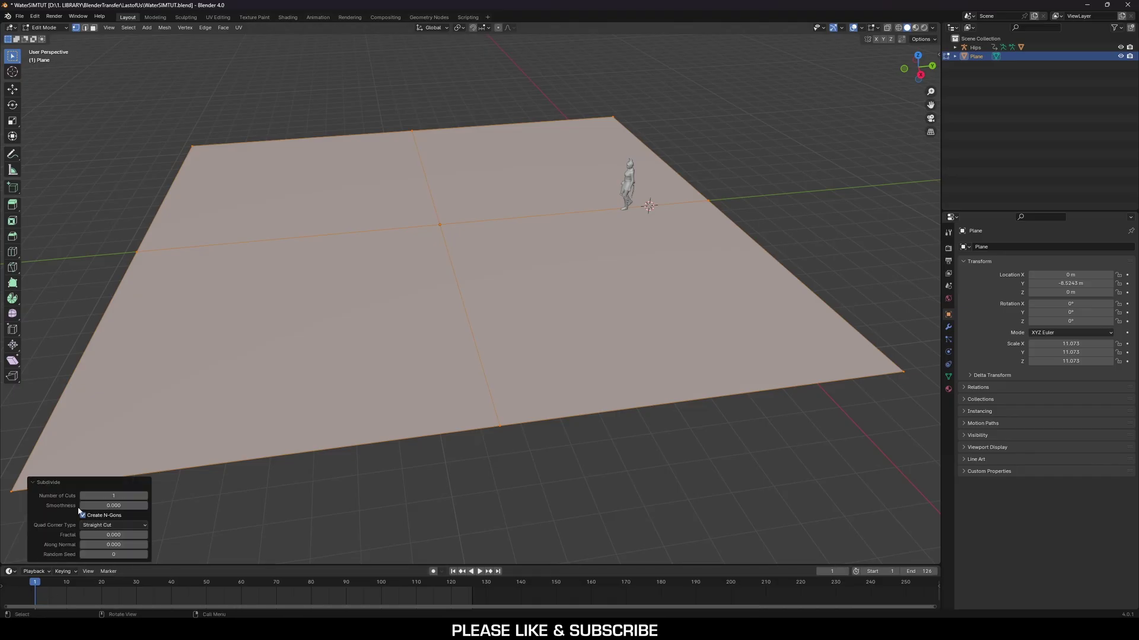
pyautogui.doubleClick(103, 497)
pyautogui.write('100')
pyautogui.press('Return')
# Select all vertices, subdivide again with 2 cuts, and deselect everything
pyautogui.hotkey('alt', 'a')
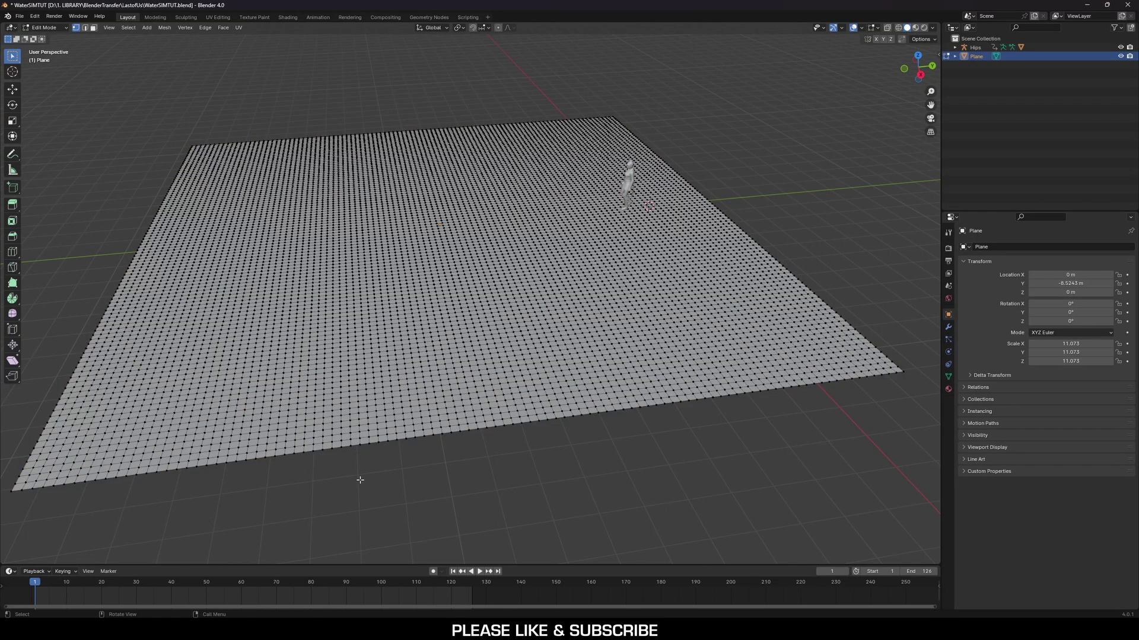
pyautogui.scroll(-3, 360, 480)
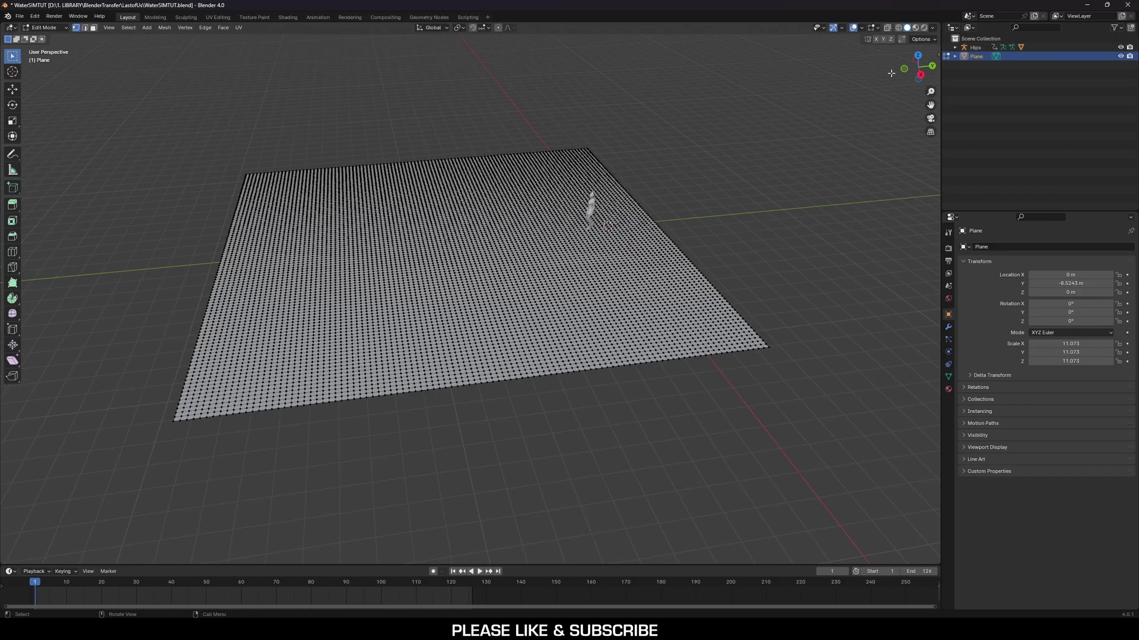
pyautogui.moveTo(891, 73); pyautogui.dragTo(112, 552)
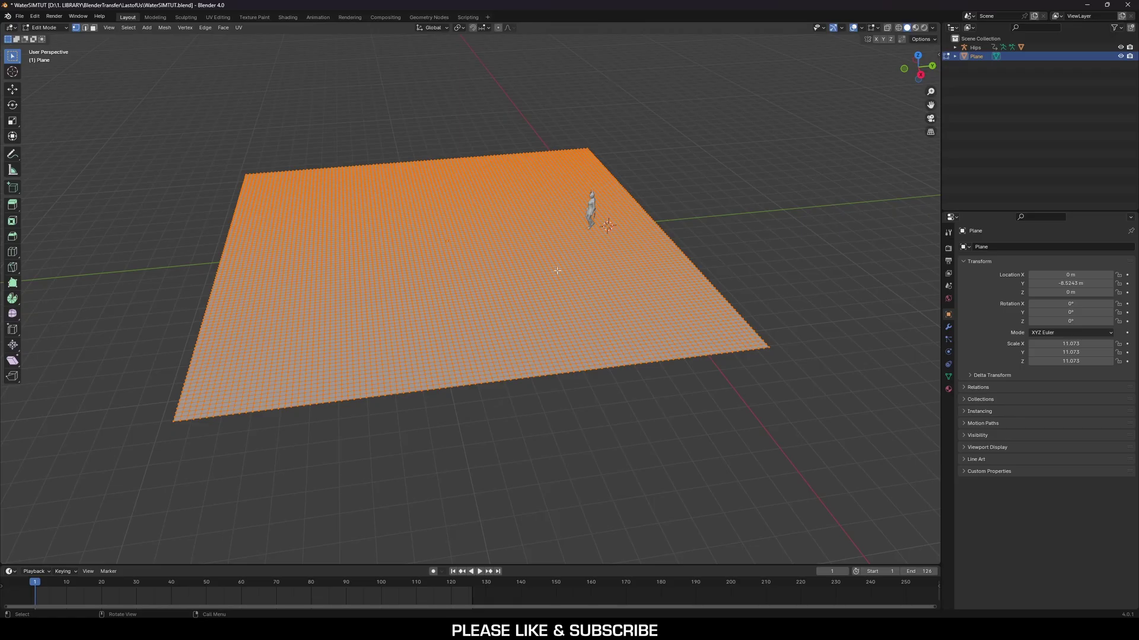
pyautogui.rightClick(236, 305)
pyautogui.click(309, 308)
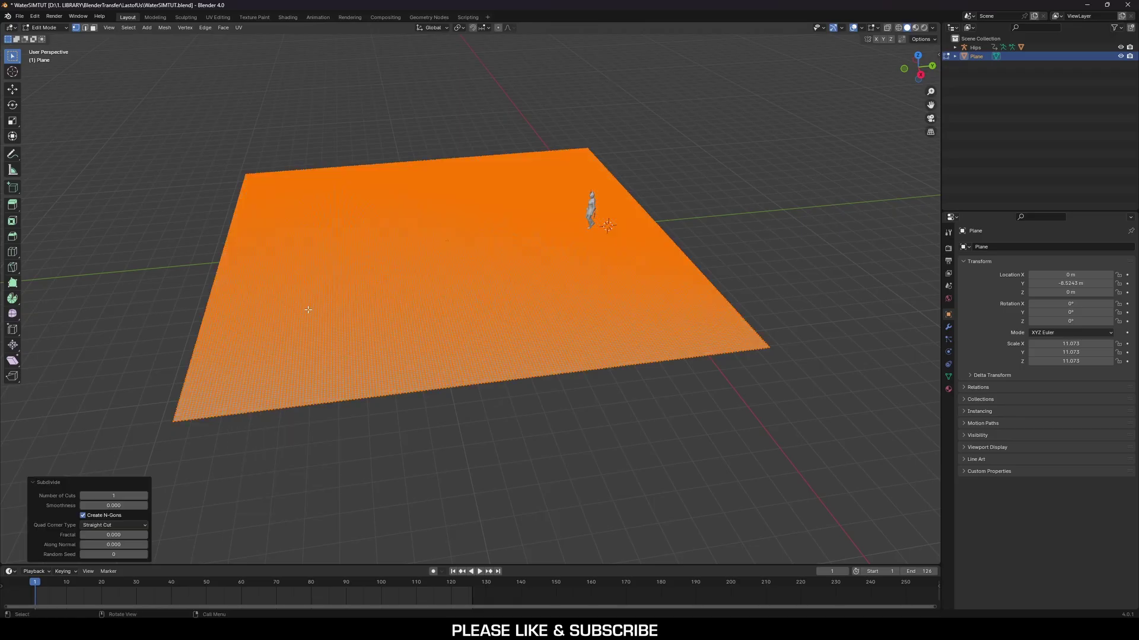
pyautogui.click(145, 496)
pyautogui.hotkey('alt', 'a')
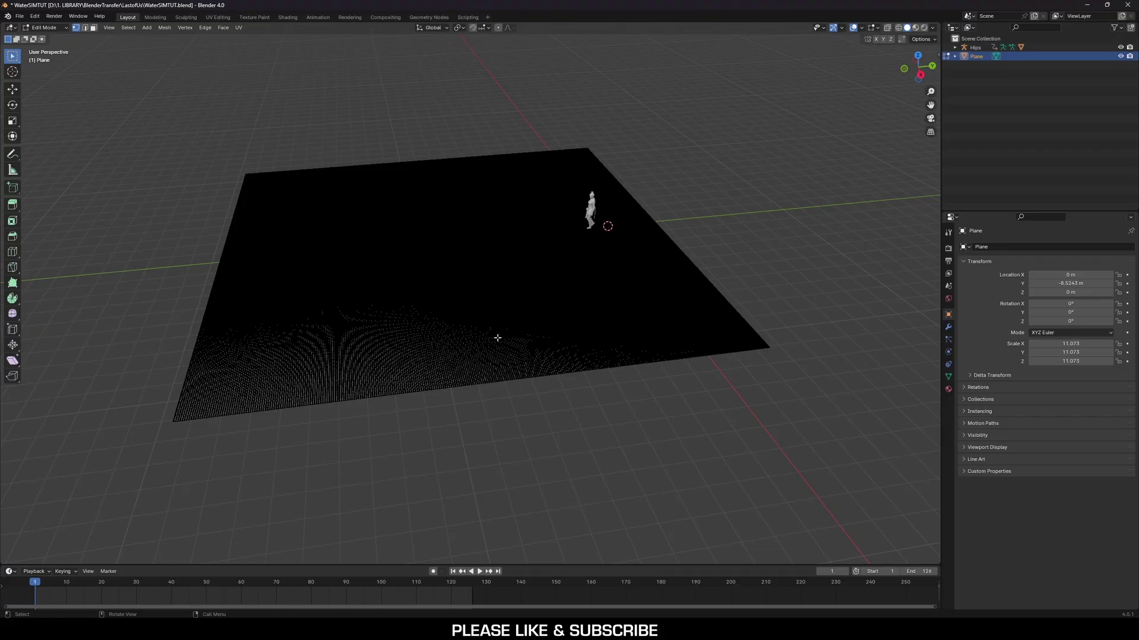
# Return to Object Mode and add a Dynamic Paint canvas with Waves surface type to the plane
pyautogui.press('Tab')
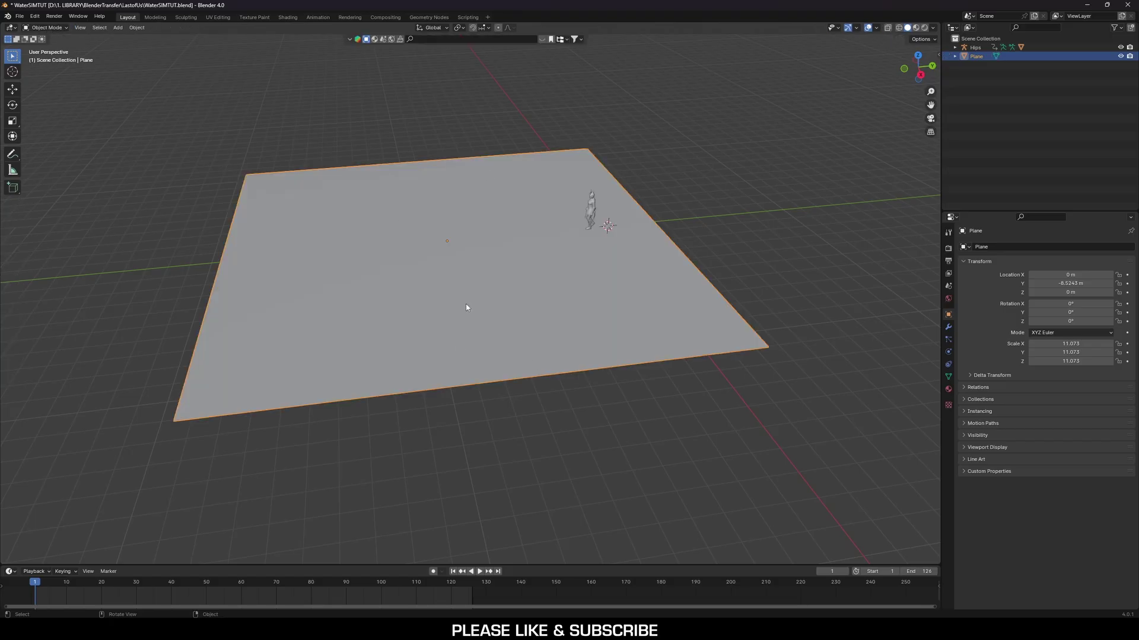
pyautogui.click(55, 29)
pyautogui.click(49, 38)
pyautogui.click(948, 352)
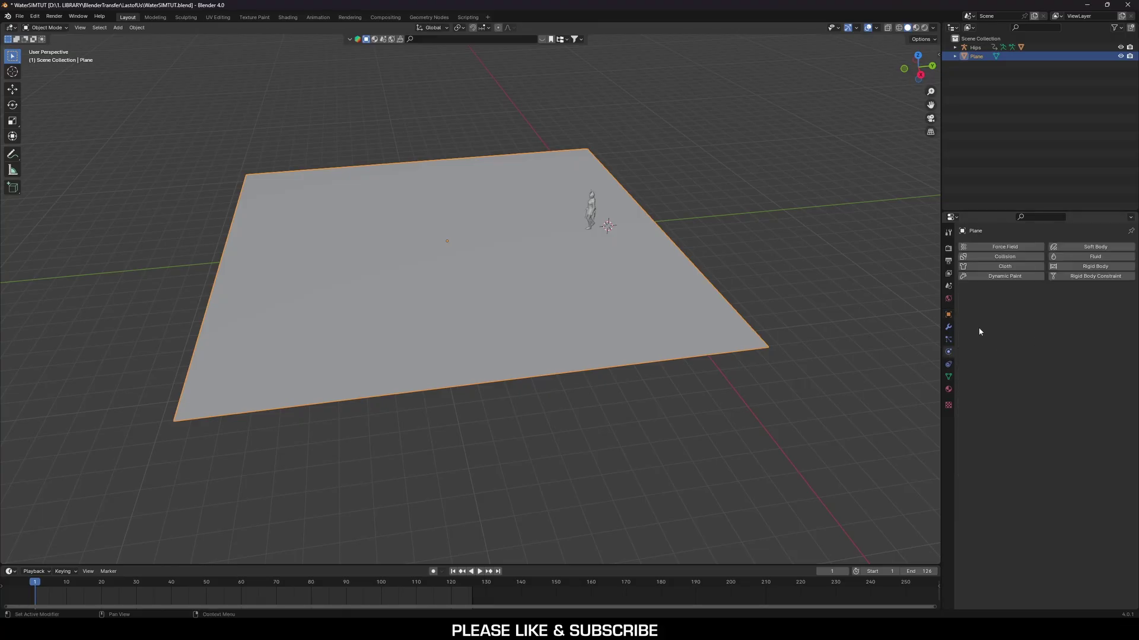
pyautogui.click(1000, 276)
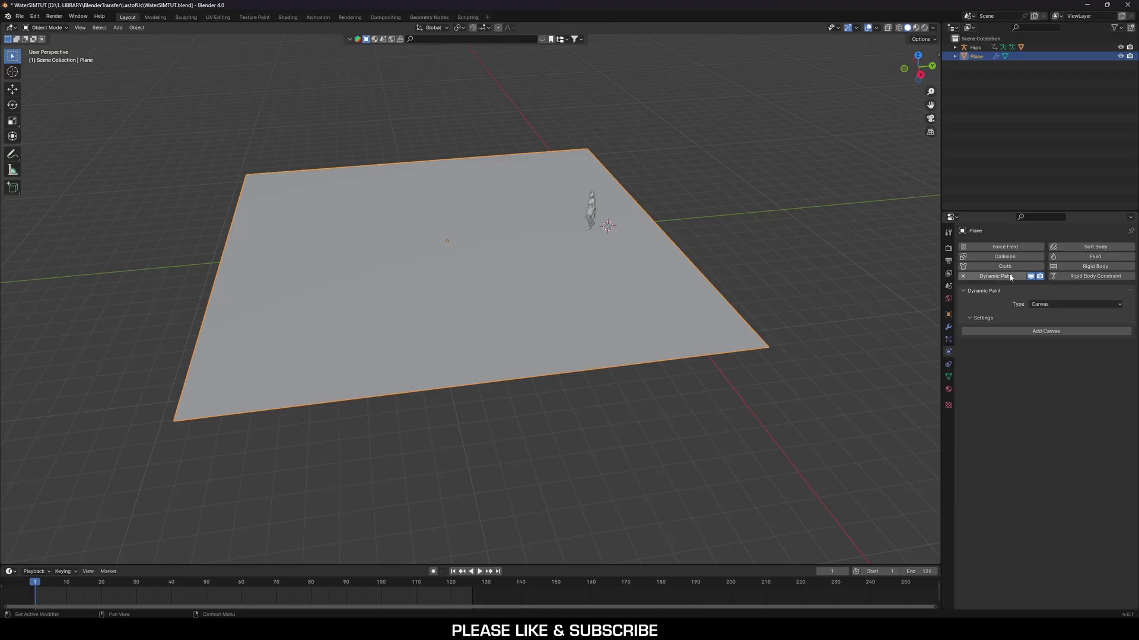
pyautogui.click(1055, 331)
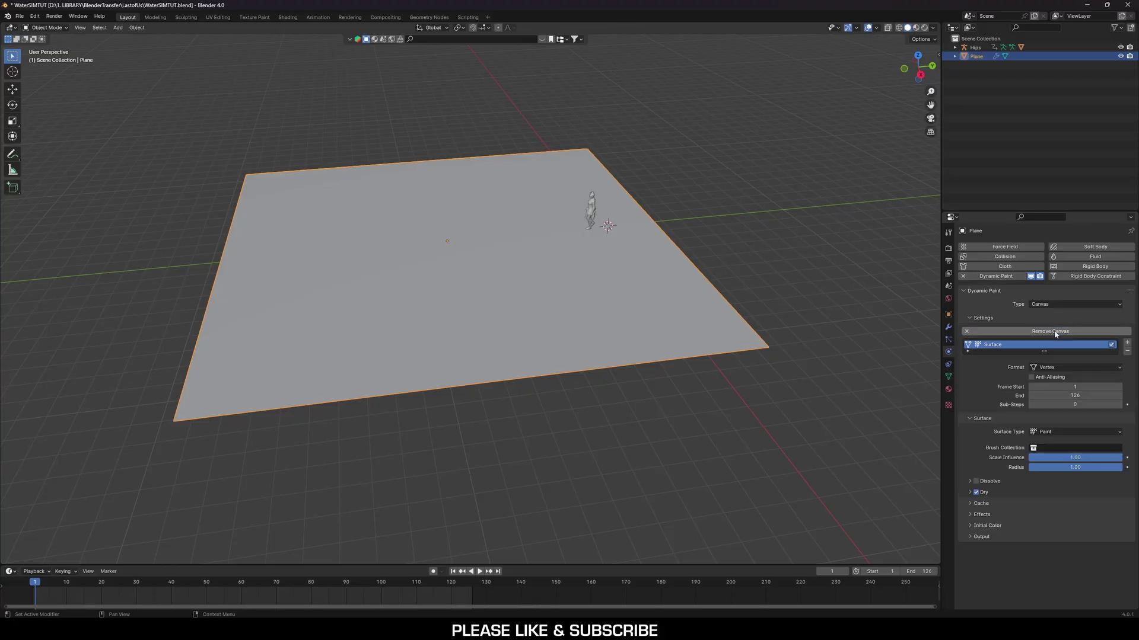
pyautogui.click(1052, 433)
pyautogui.click(1051, 470)
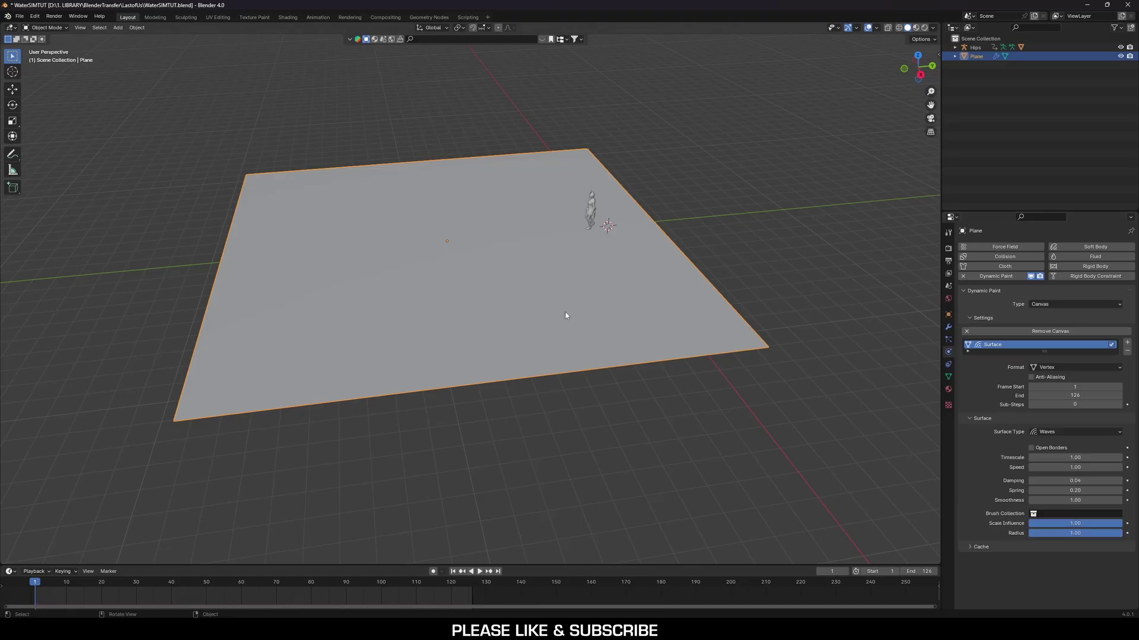
# Enable Dynamic Paint on the Walking character with type Brush and add a brush
pyautogui.click(590, 208)
pyautogui.scroll(5, 605, 211)
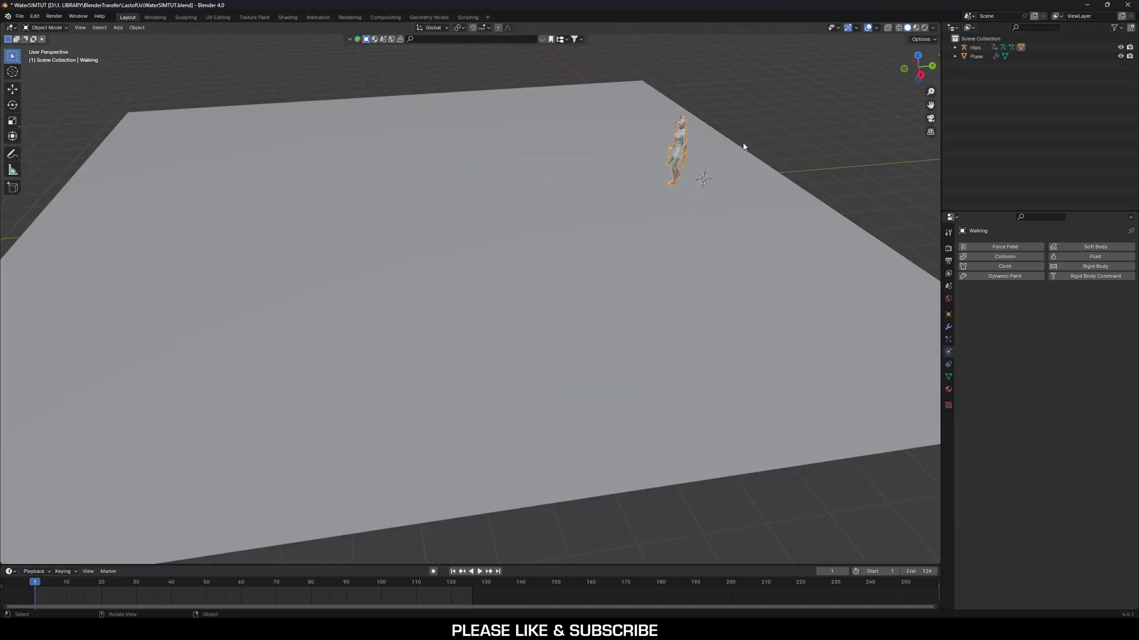
pyautogui.click(1010, 276)
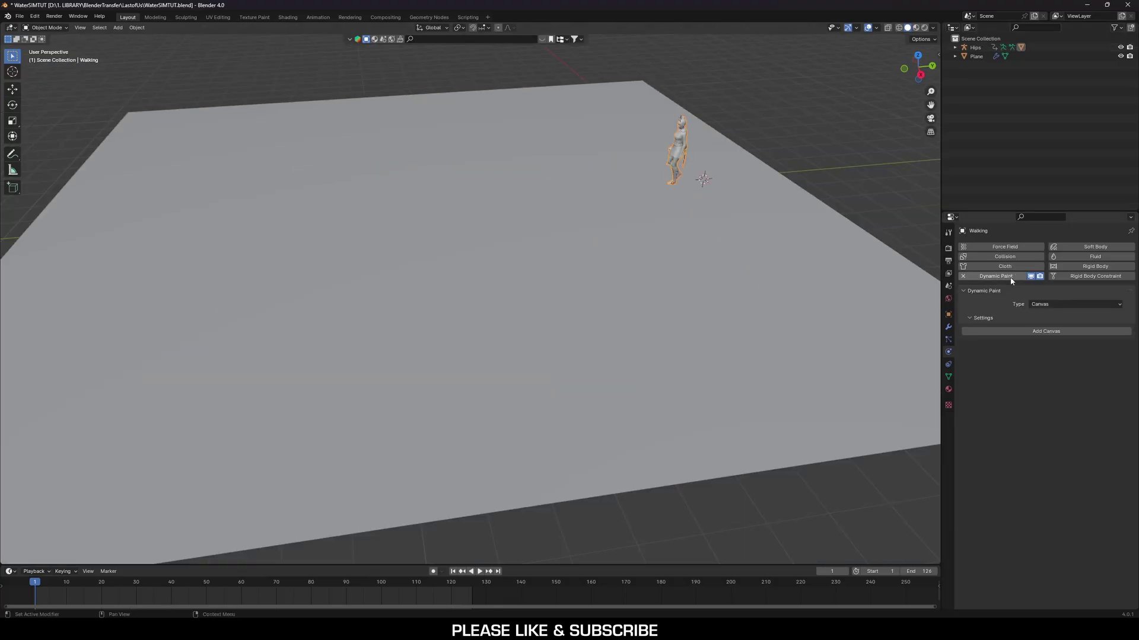
pyautogui.click(1076, 305)
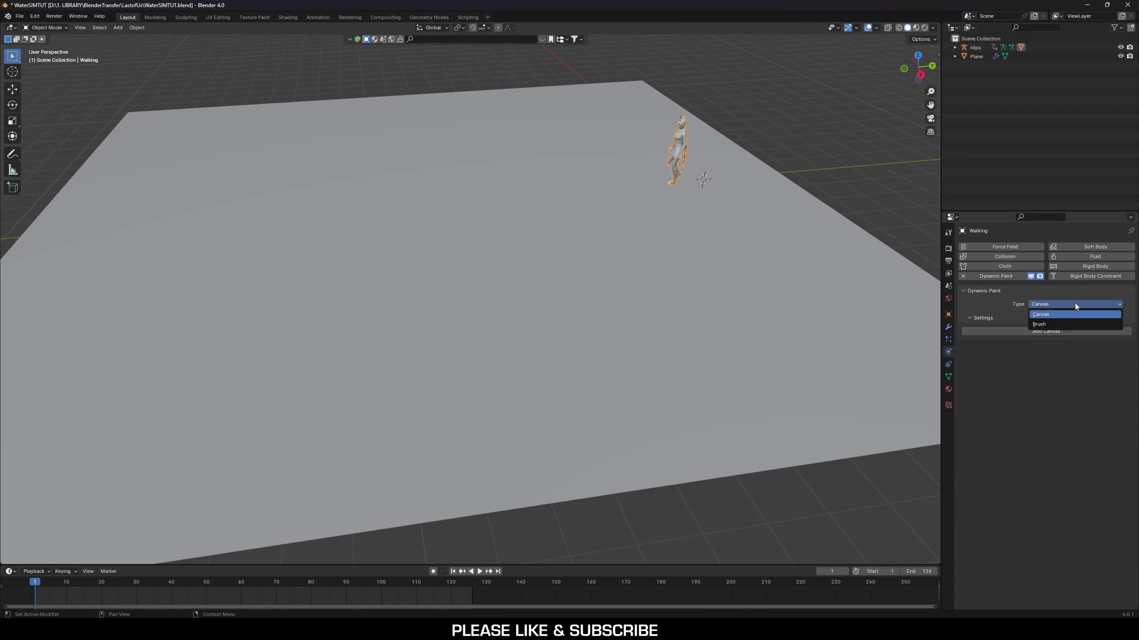
pyautogui.click(1047, 325)
pyautogui.click(1038, 331)
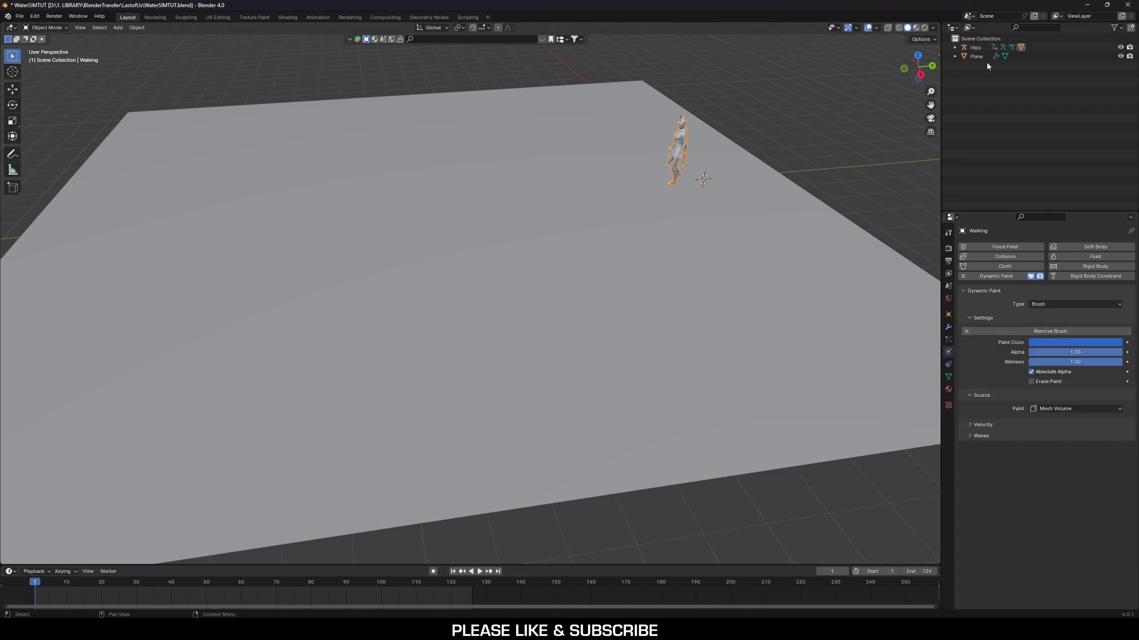
# Raise the water plane about 0.2 m along Z, undoing an accidental duplicate
pyautogui.click(784, 213)
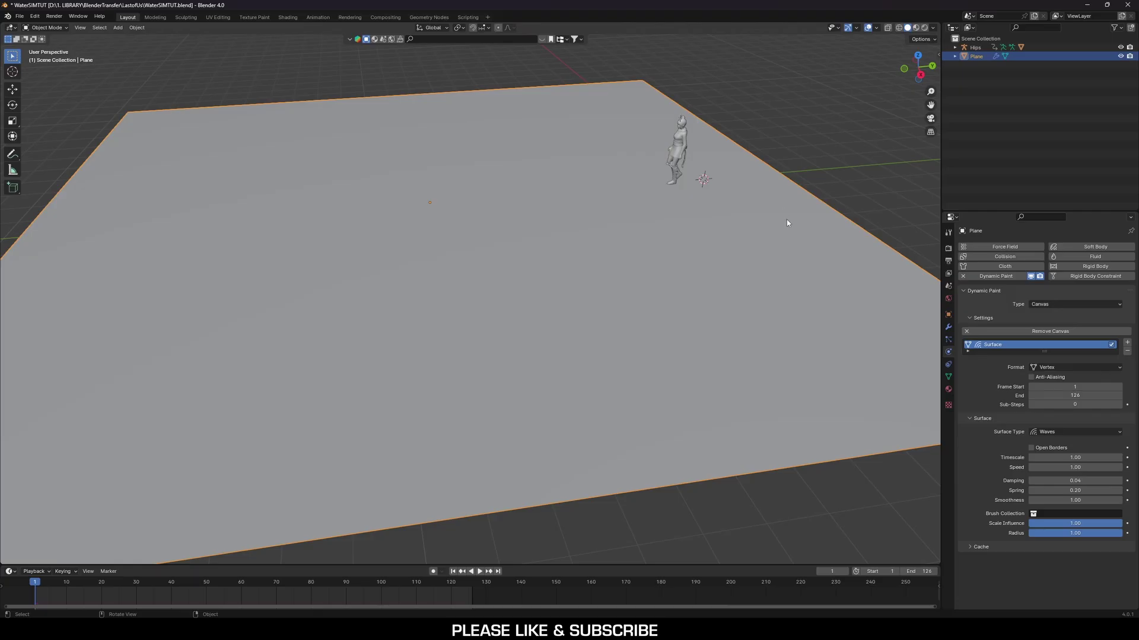
pyautogui.press('g')
pyautogui.press('z')
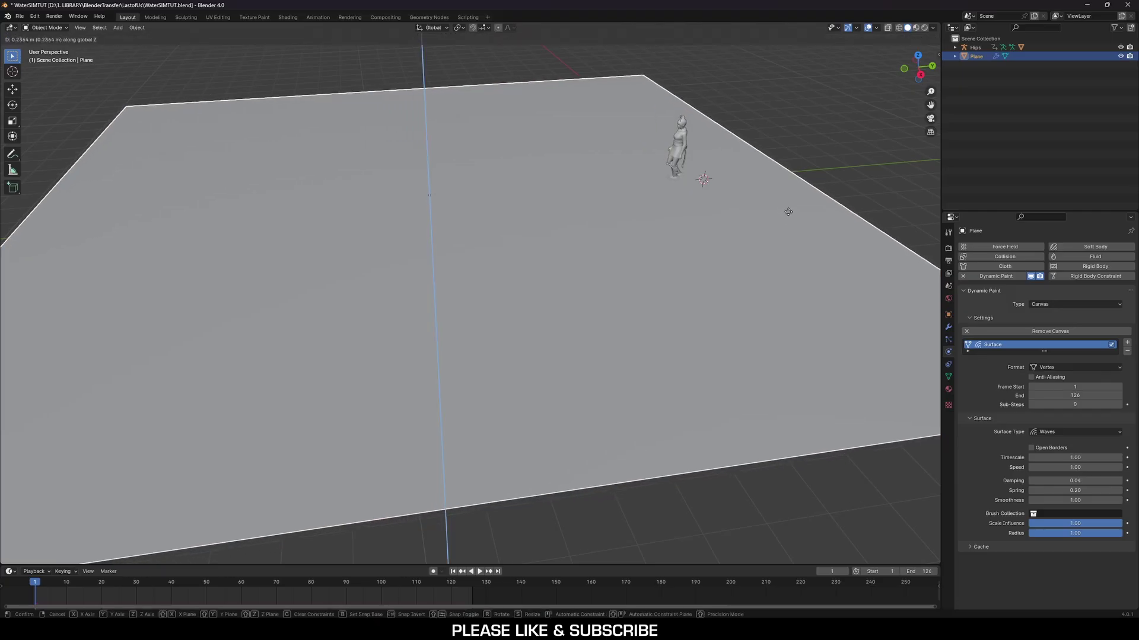
pyautogui.click(787, 213)
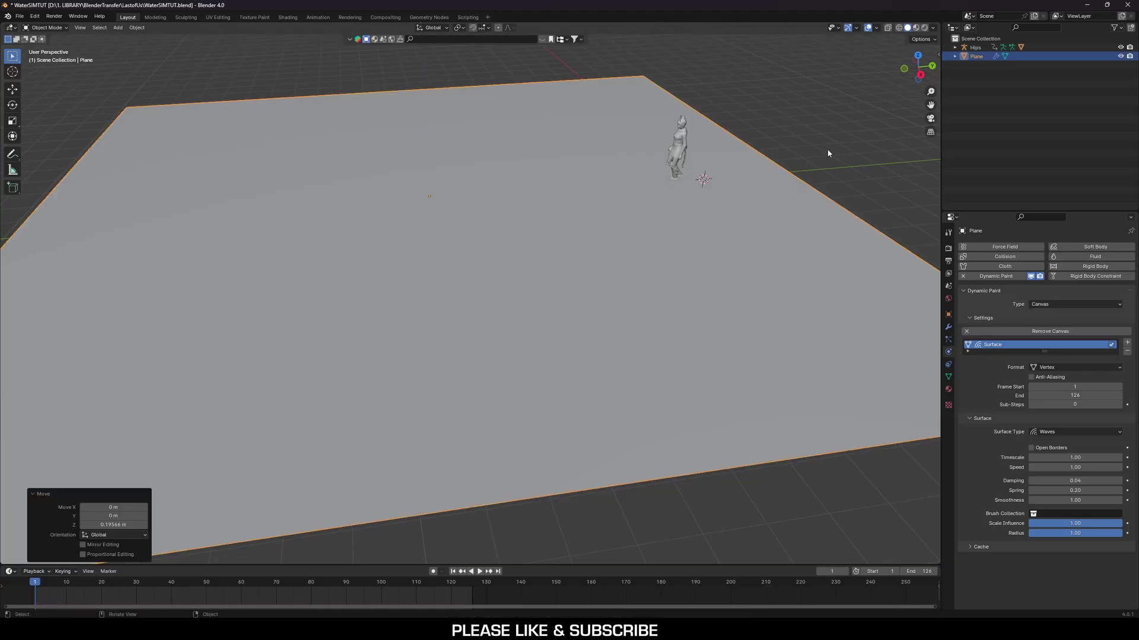
pyautogui.hotkey('shift', 'd')
pyautogui.click(808, 176)
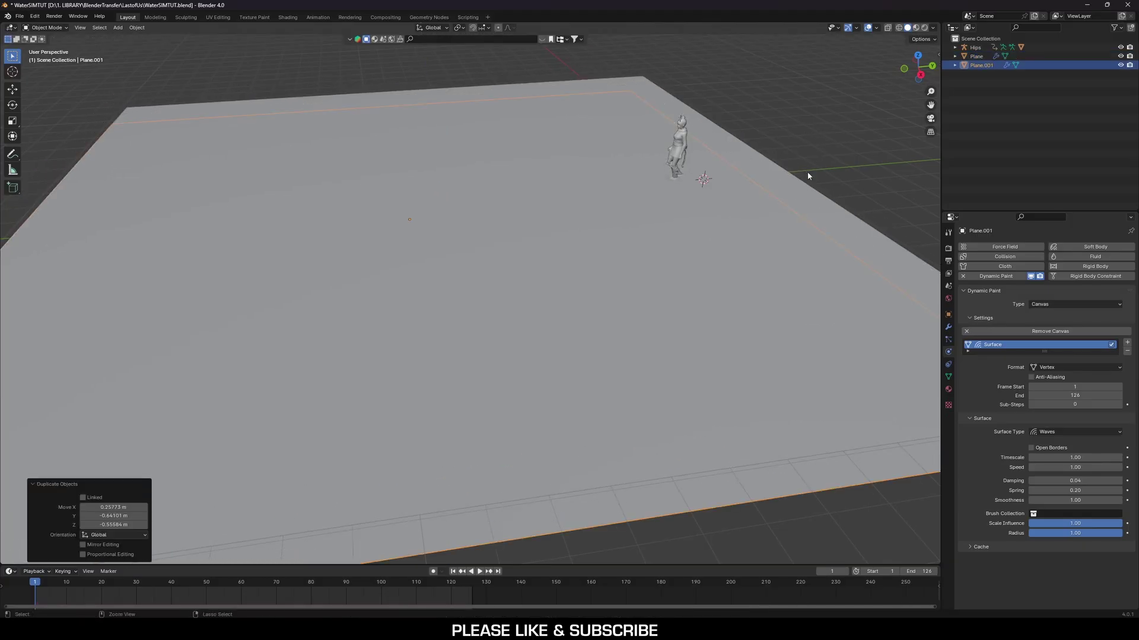
pyautogui.hotkey('ctrl', 'z')
pyautogui.moveTo(817, 151); pyautogui.dragTo(775, 112, button='middle')
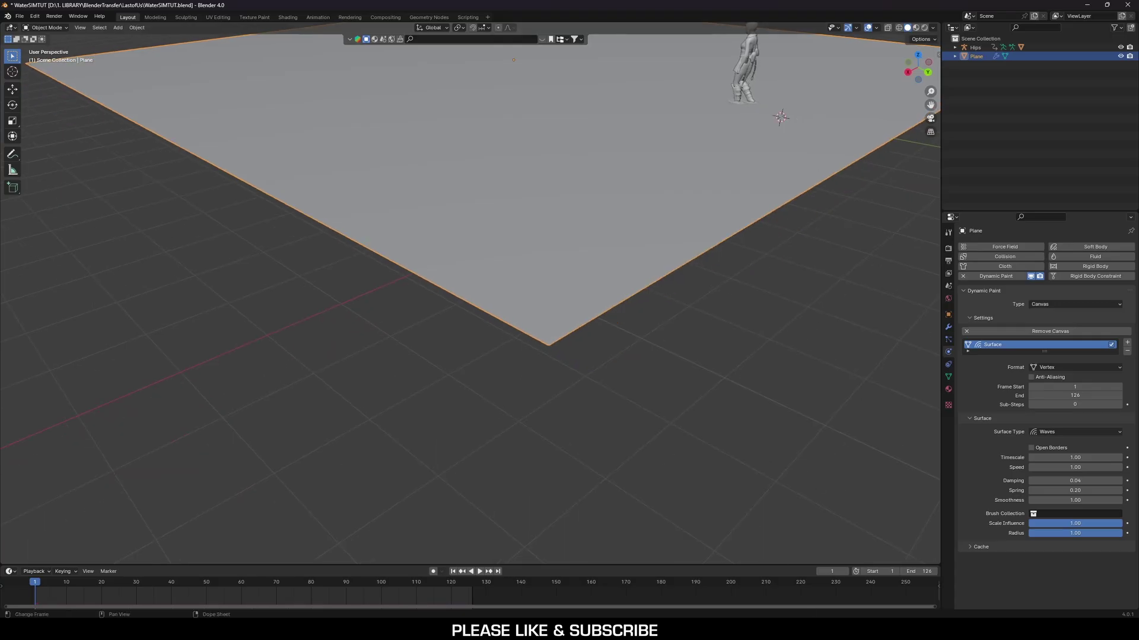
# In Unreal Engine, zoom and orbit around the character's legs standing in the water
pyautogui.click(810, 583)
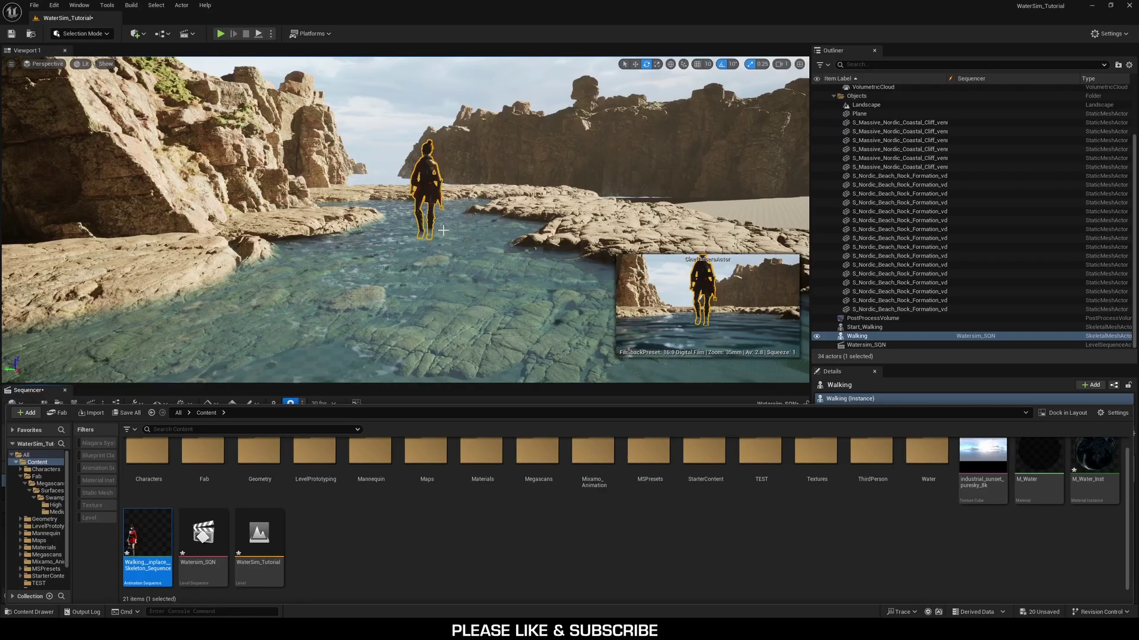
pyautogui.scroll(10, 443, 230)
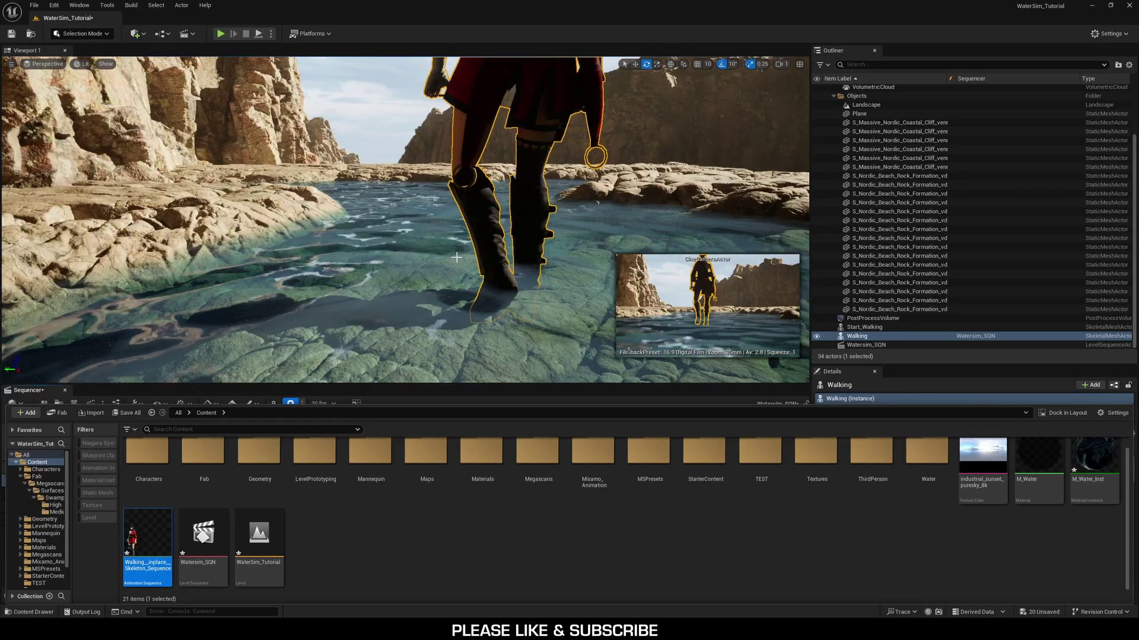
pyautogui.moveTo(456, 257); pyautogui.dragTo(336, 254, button='right')
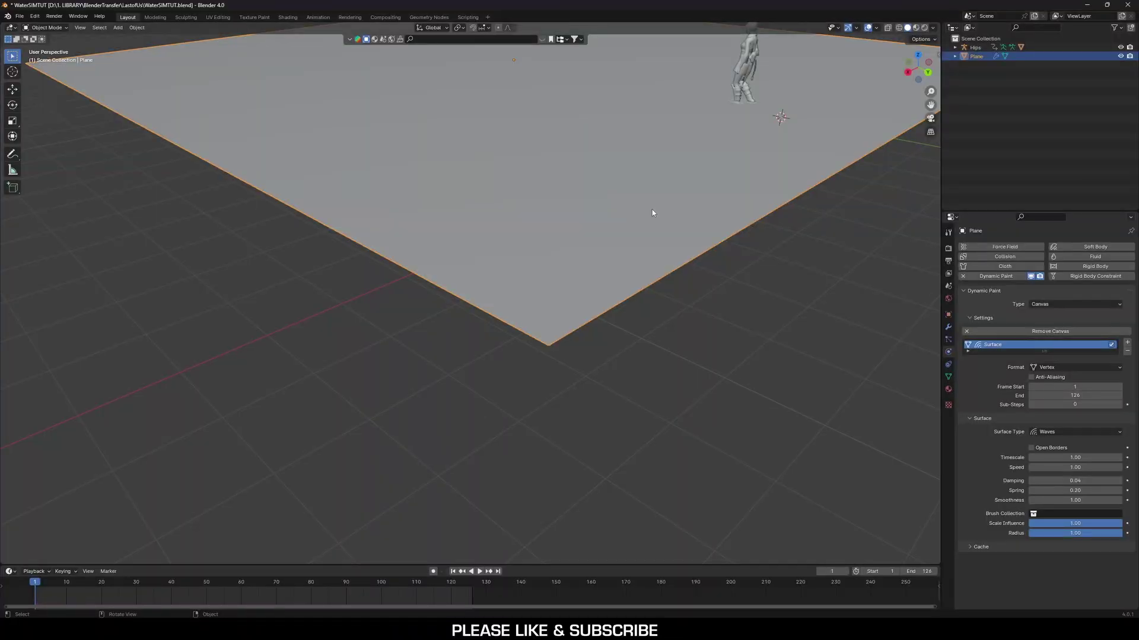
pyautogui.moveTo(652, 212); pyautogui.dragTo(576, 277, button='middle')
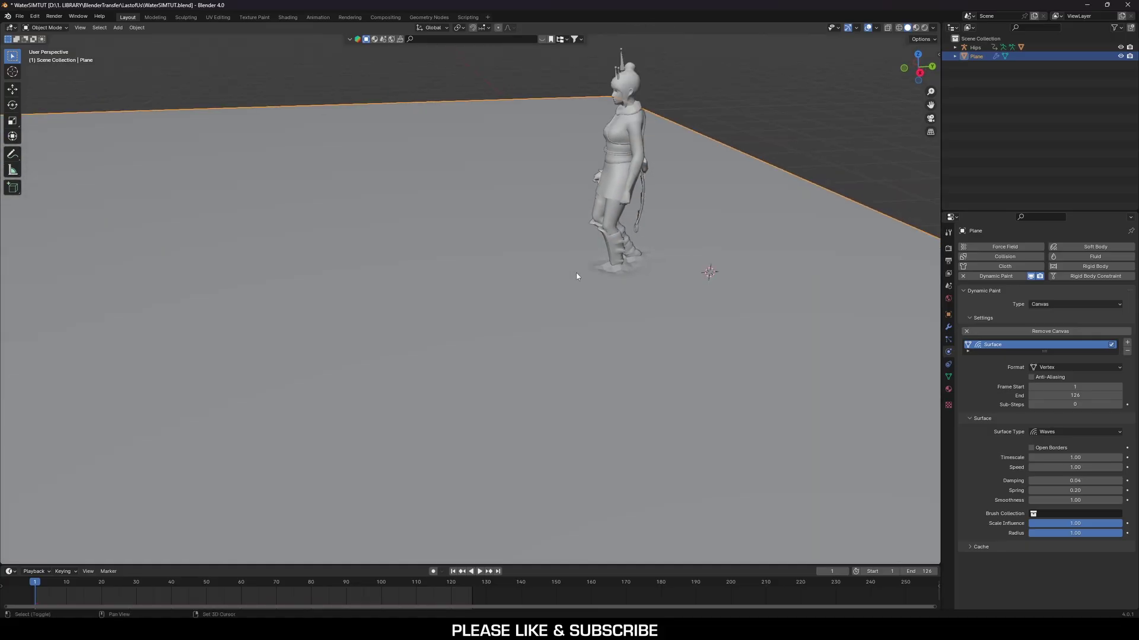
# Apply Shade Smooth to the plane and play the ripple animation
pyautogui.rightClick(450, 298)
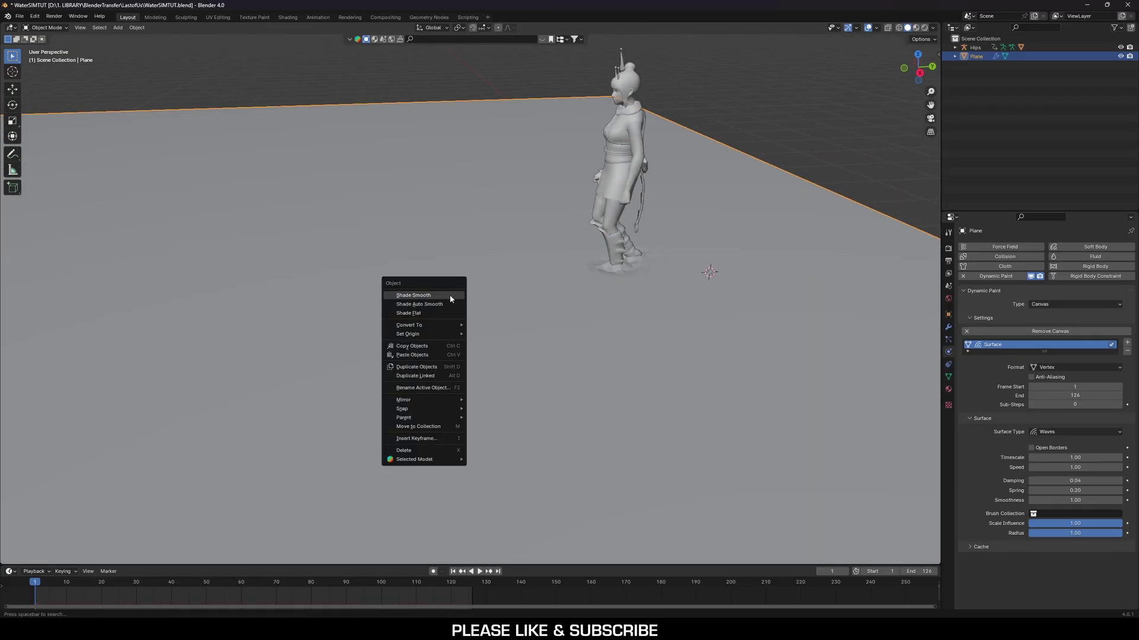
pyautogui.click(450, 295)
pyautogui.scroll(2, 706, 237)
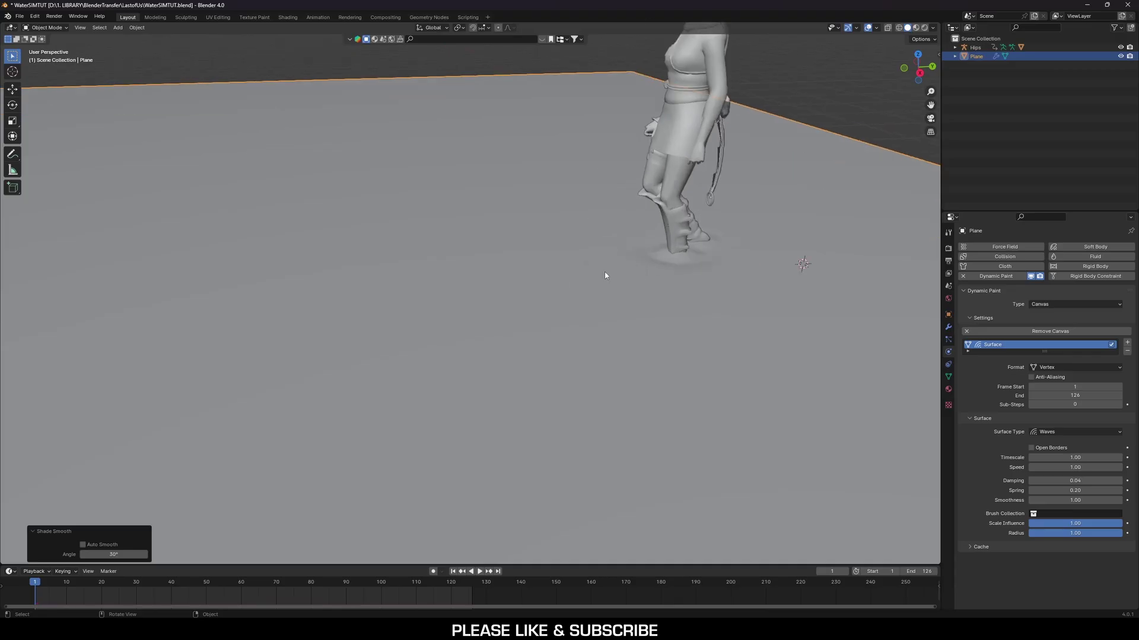
pyautogui.scroll(-4, 587, 280)
pyautogui.press('space')
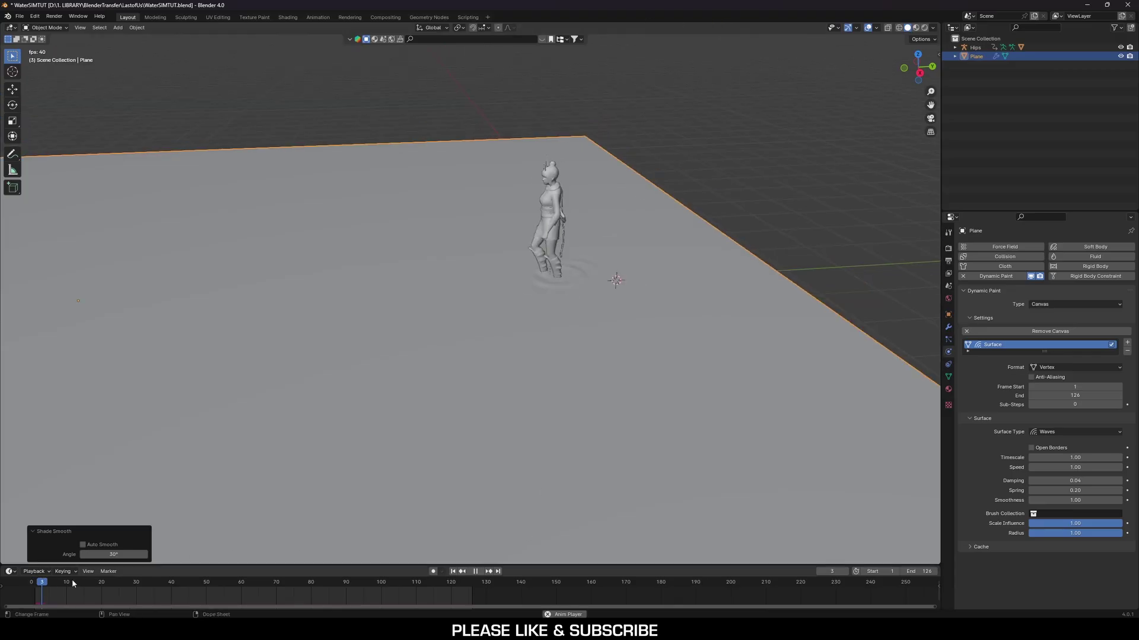
pyautogui.moveTo(478, 411); pyautogui.dragTo(379, 254, button='middle')
pyautogui.rightClick(346, 251)
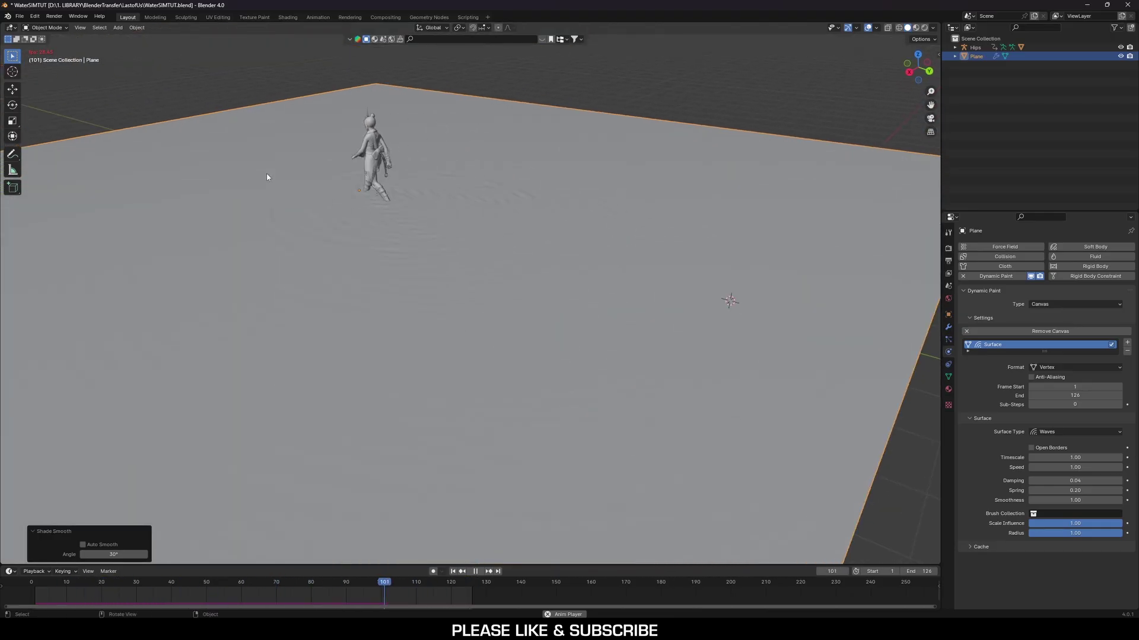
pyautogui.moveTo(445, 257); pyautogui.dragTo(589, 292, button='middle')
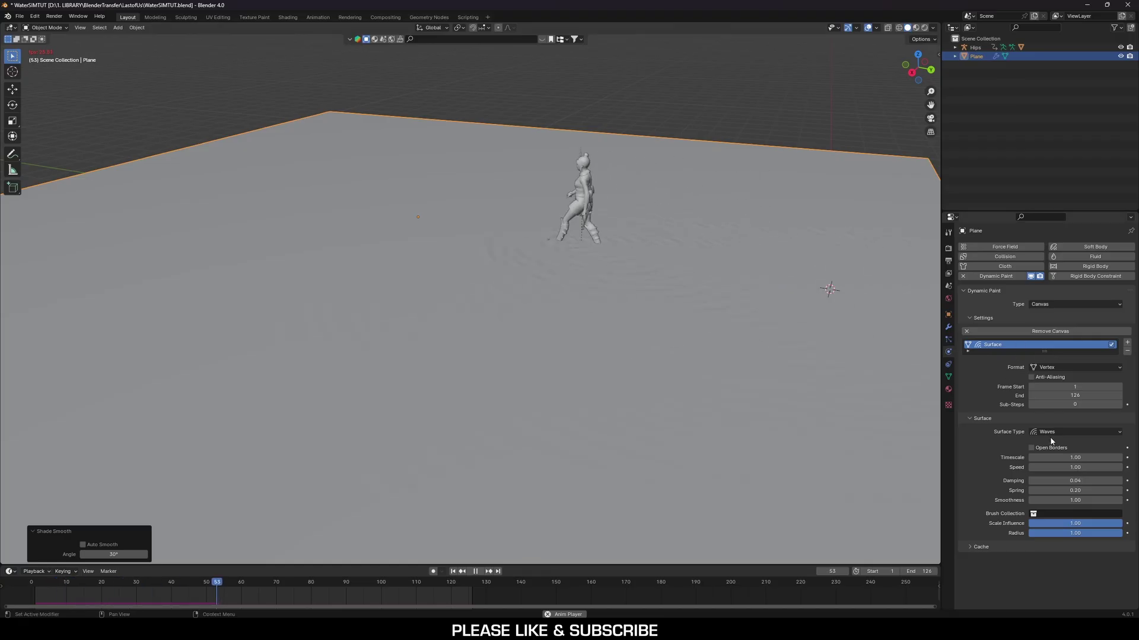
# Set the Waves Timescale to 0.56 and Speed to 0.71
pyautogui.moveTo(1061, 460); pyautogui.dragTo(944, 442)
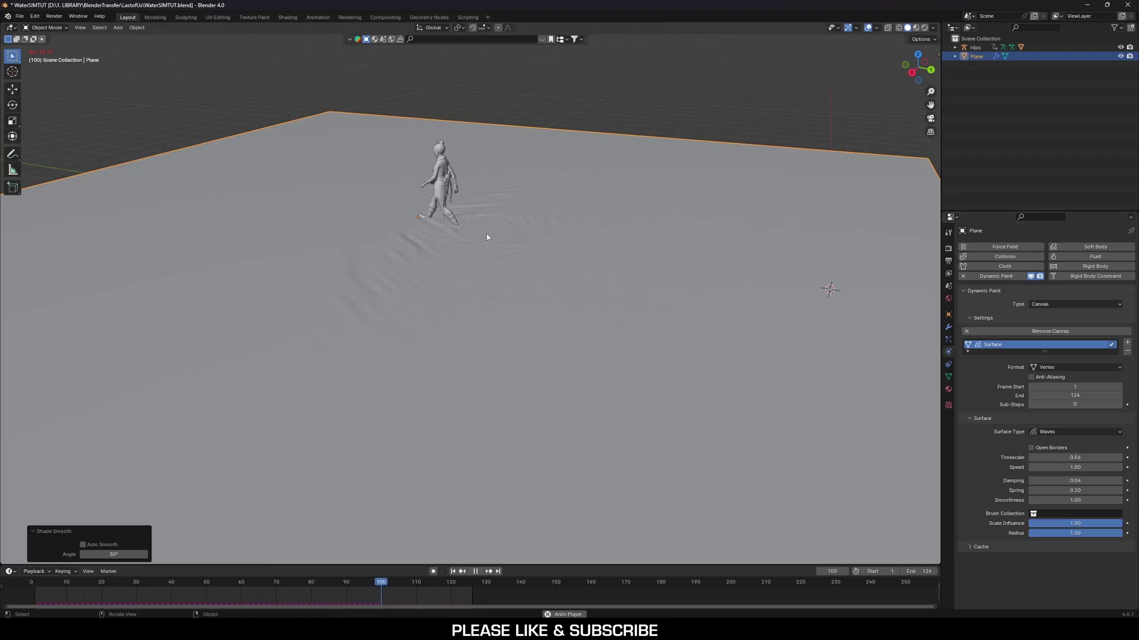
pyautogui.moveTo(1074, 467); pyautogui.dragTo(1051, 468)
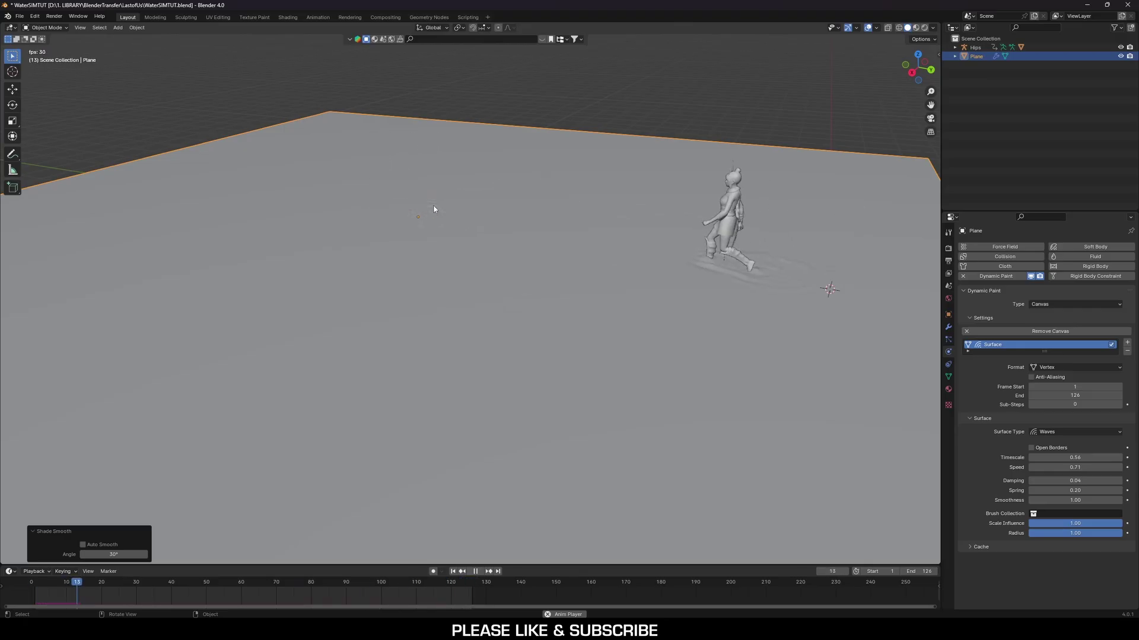
pyautogui.moveTo(433, 209); pyautogui.dragTo(579, 213, button='middle')
# Rewind to frame 1 and bake the Dynamic Paint wave cache for 126 frames
pyautogui.press('Escape')
pyautogui.press('Escape')
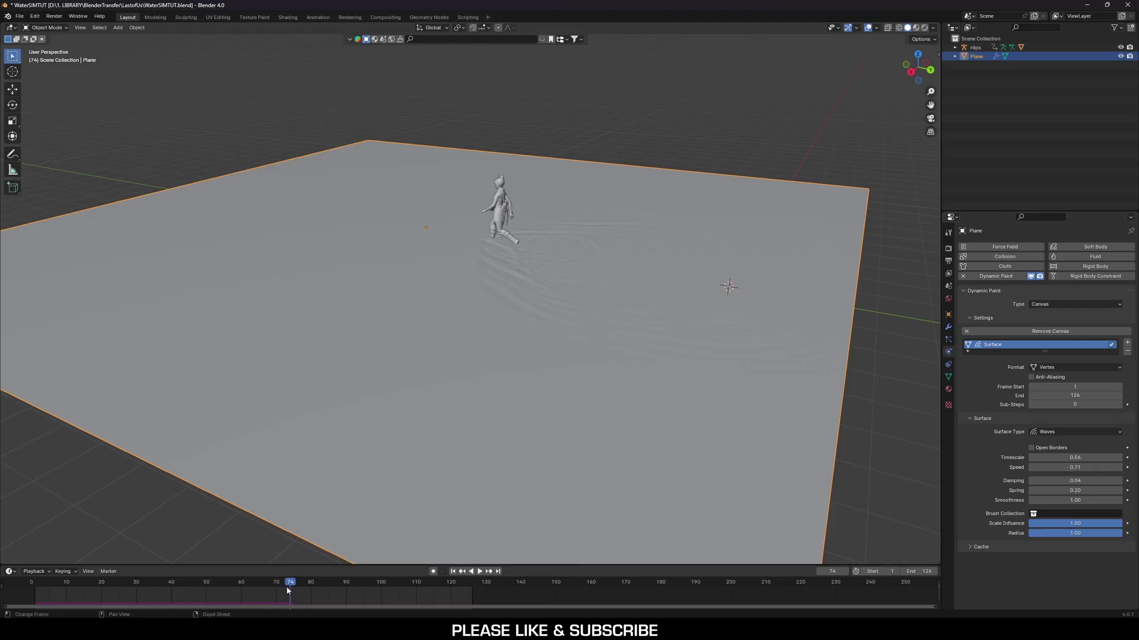
pyautogui.click(32, 584)
pyautogui.press('space')
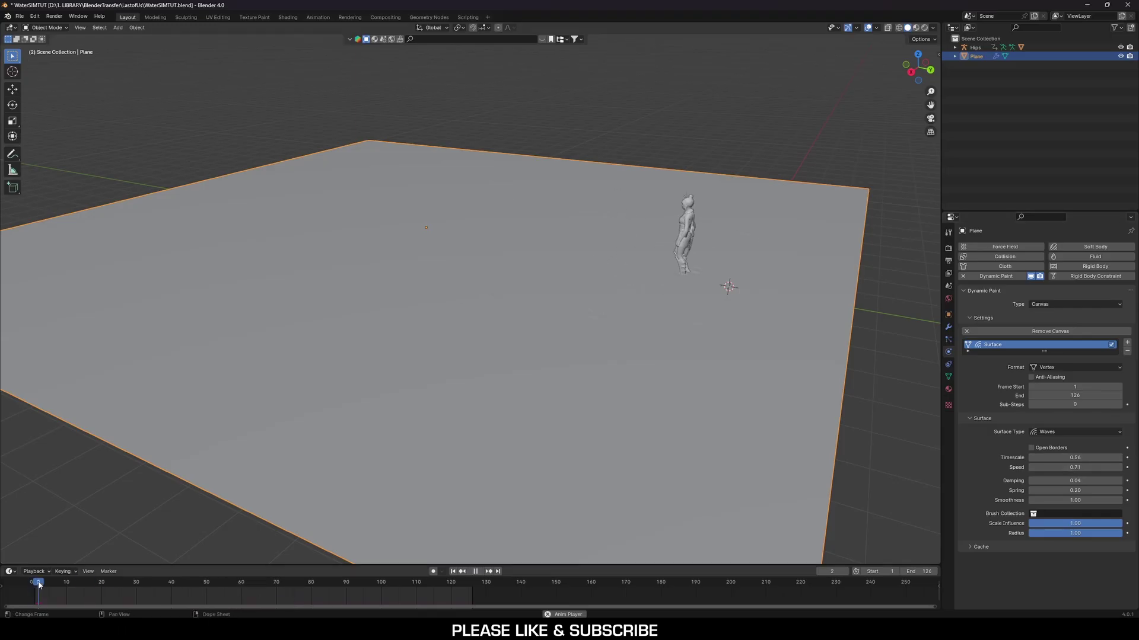
pyautogui.click(44, 587)
pyautogui.moveTo(43, 587); pyautogui.dragTo(36, 584)
pyautogui.press('space')
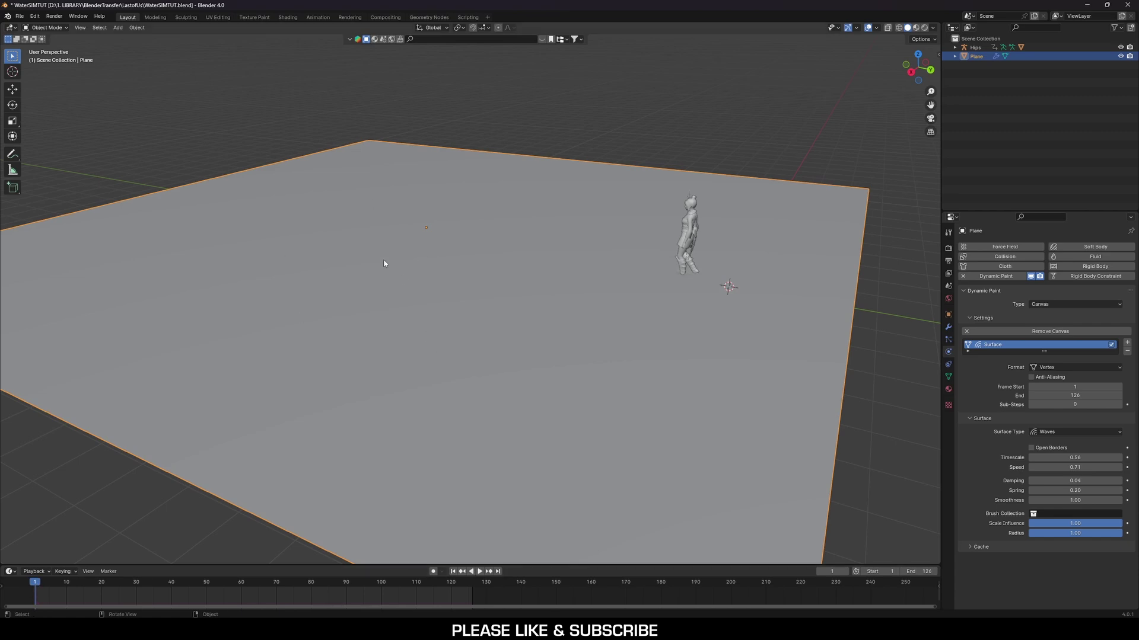
pyautogui.click(966, 547)
pyautogui.scroll(-1, 1063, 413)
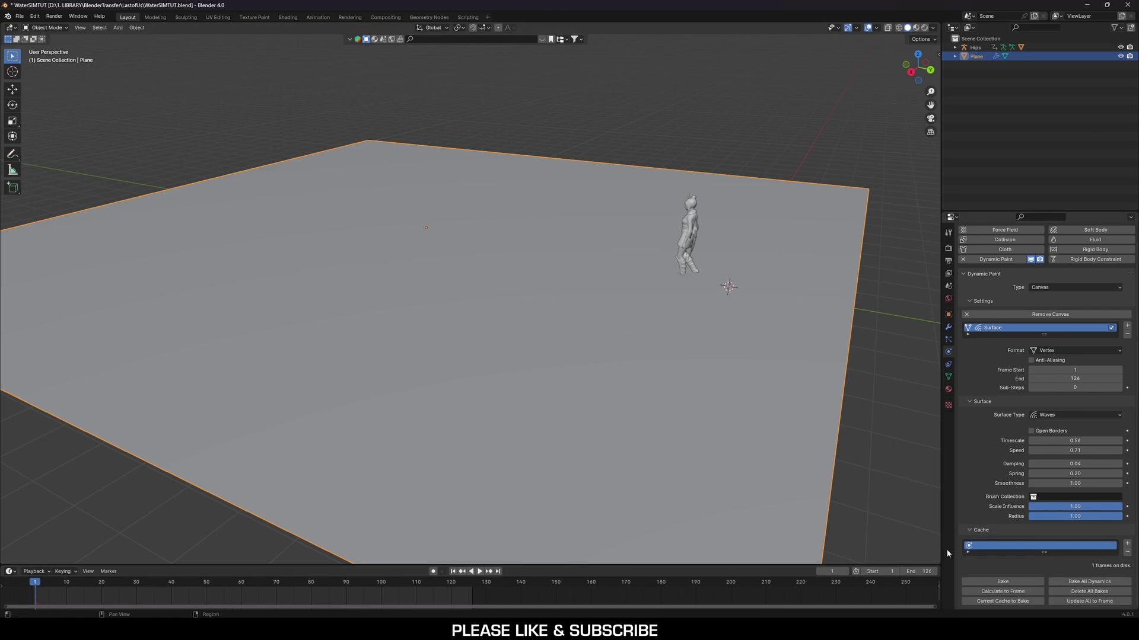
pyautogui.click(1023, 584)
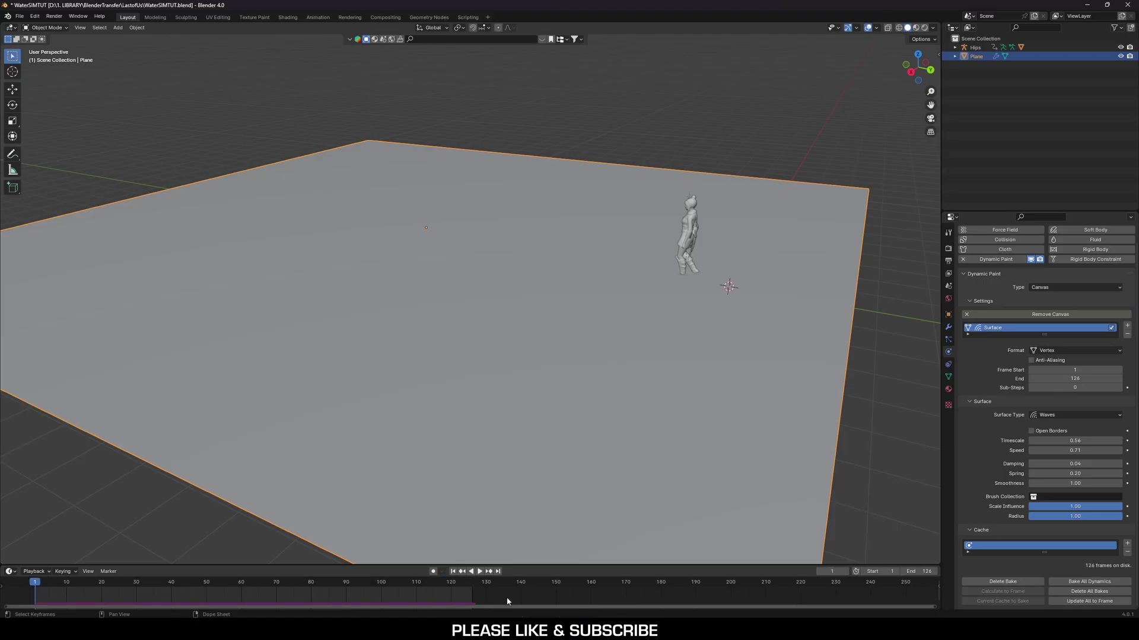
# Delete the Walking character and play back the plane's baked ripples alone
pyautogui.click(969, 48)
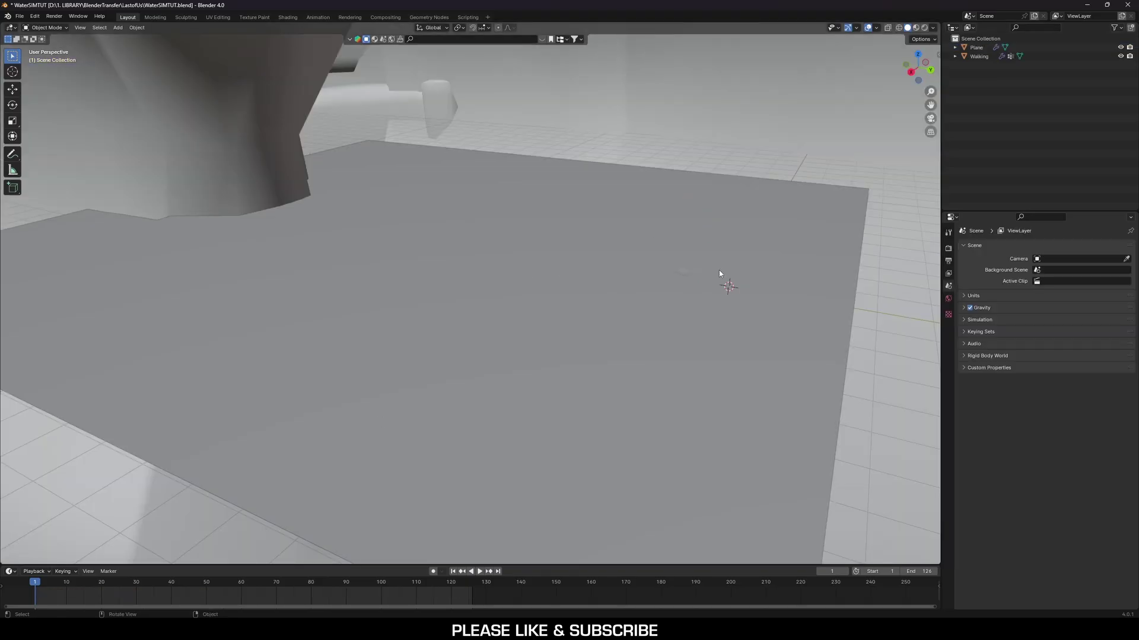
pyautogui.click(977, 49)
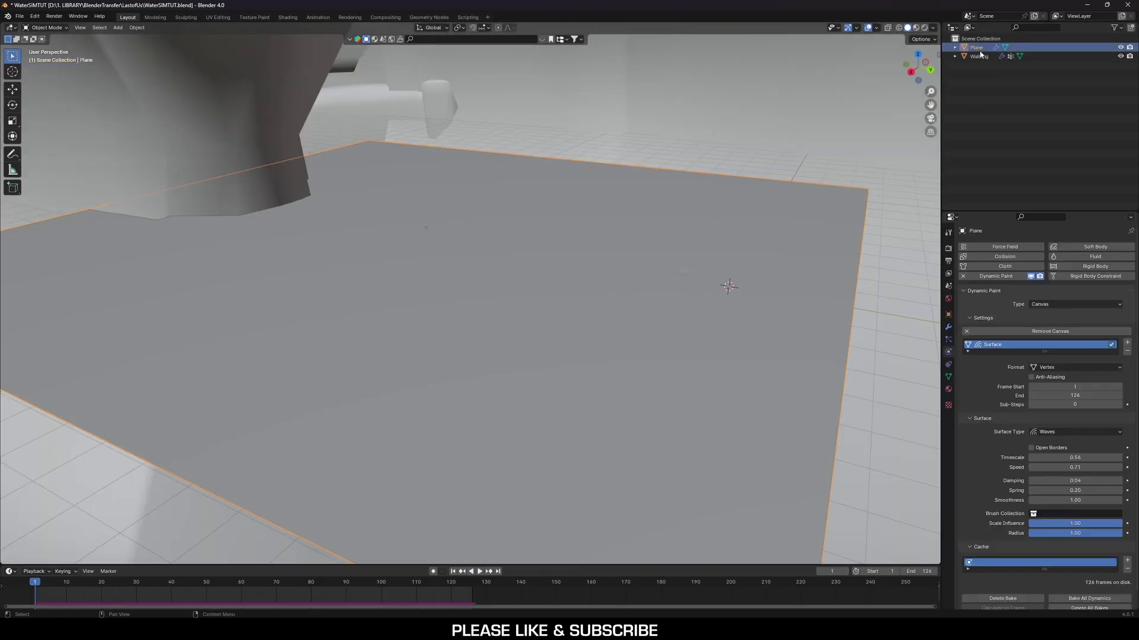
pyautogui.click(980, 54)
pyautogui.press('Delete')
pyautogui.press('space')
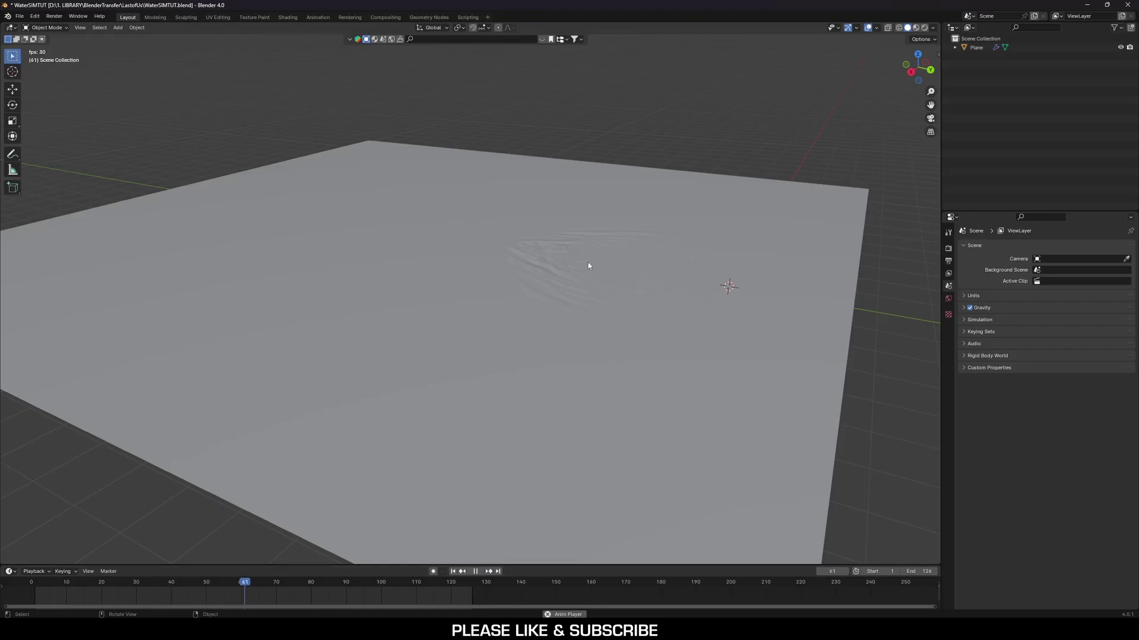
# Export the selected Plane as Alembic WaterSIMTUT.abc into the WaterSim folder, then return to Unreal
pyautogui.click(379, 219)
pyautogui.press('space')
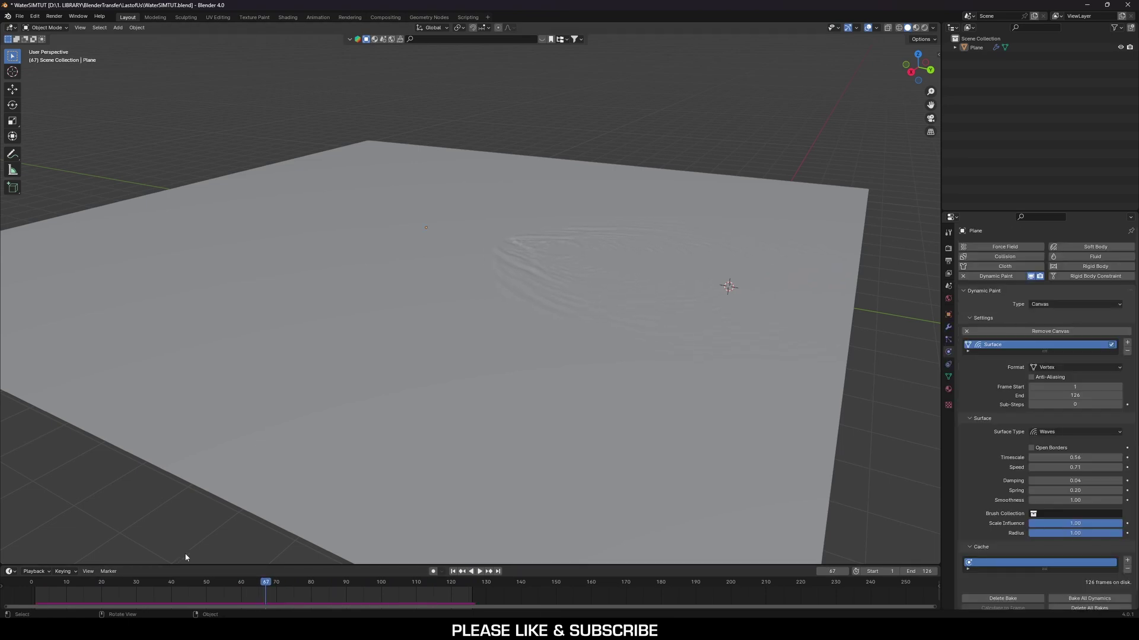
pyautogui.click(415, 365)
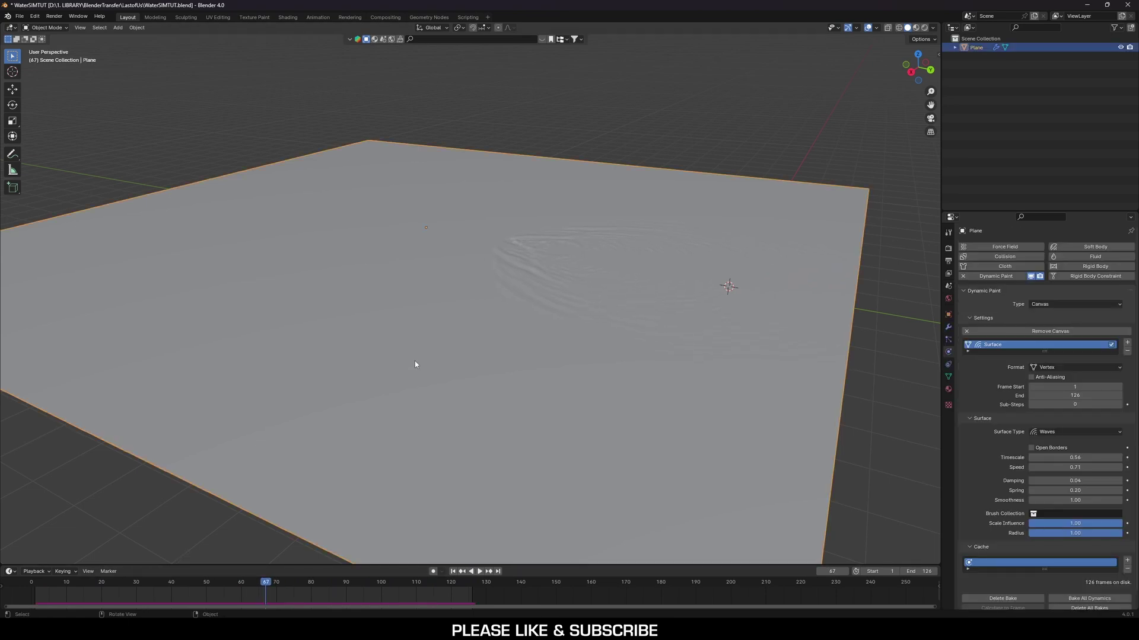
pyautogui.click(19, 16)
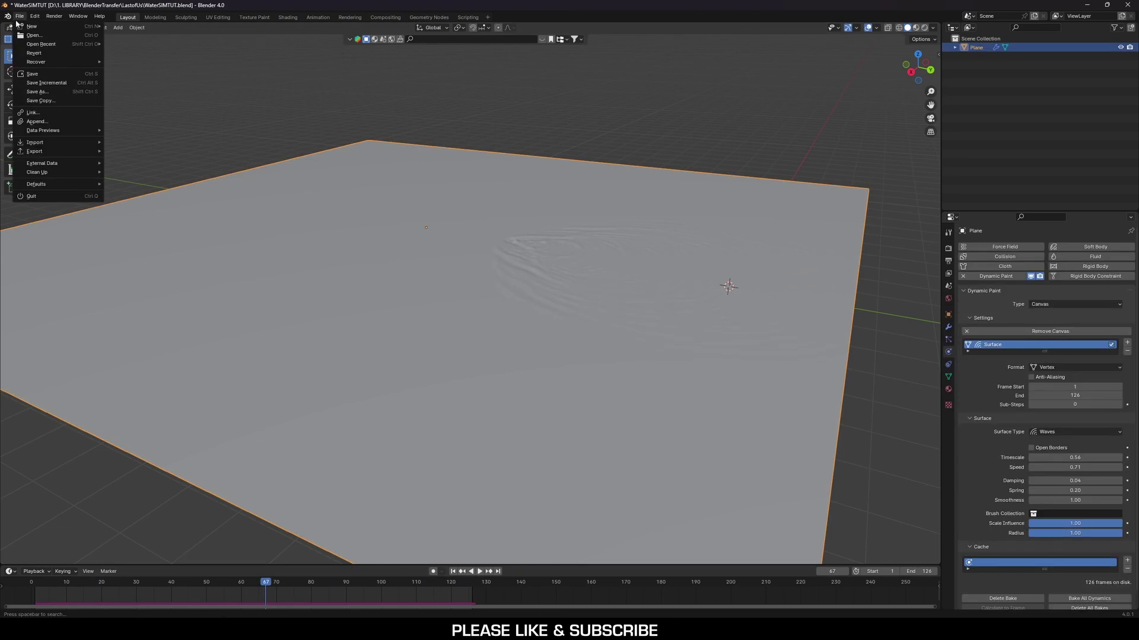
pyautogui.moveTo(36, 151)
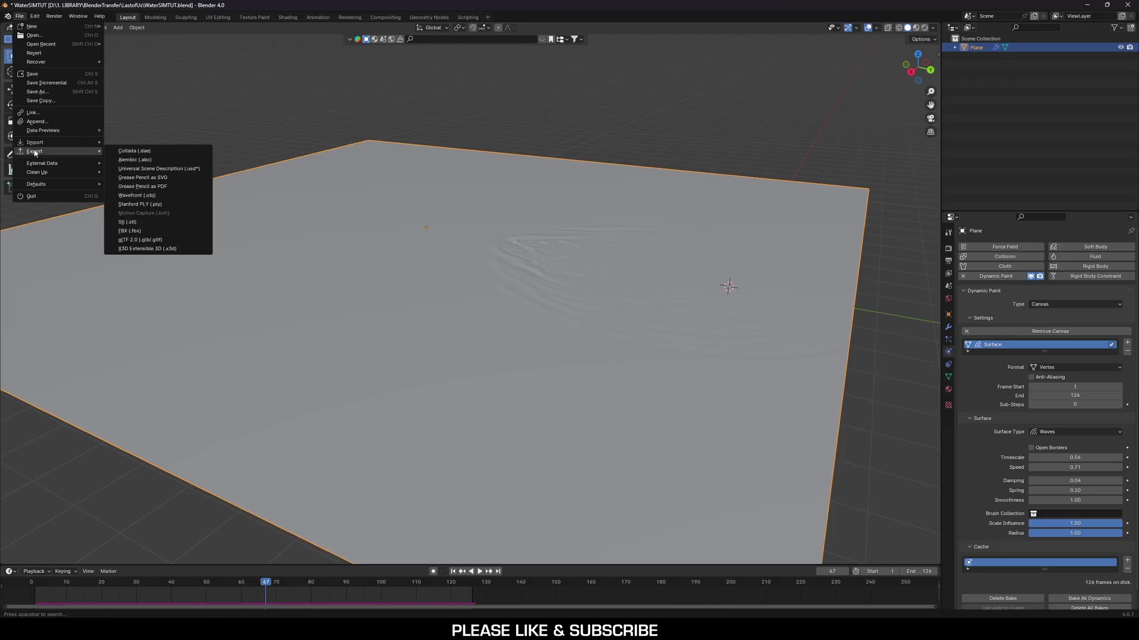
pyautogui.click(160, 161)
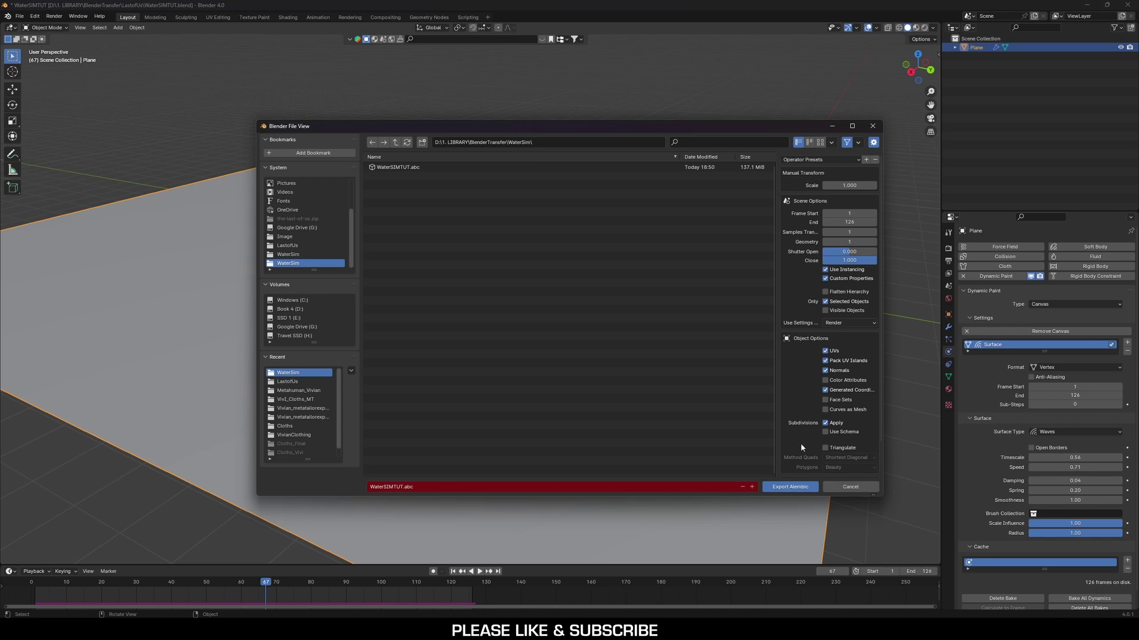
pyautogui.scroll(-2, 835, 406)
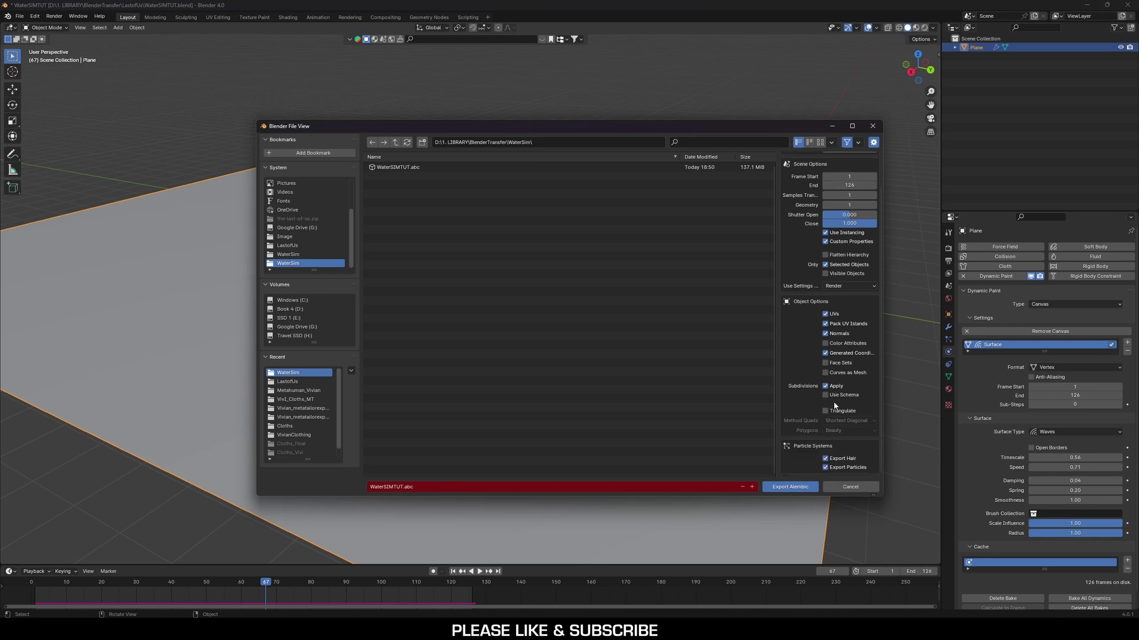
pyautogui.click(791, 488)
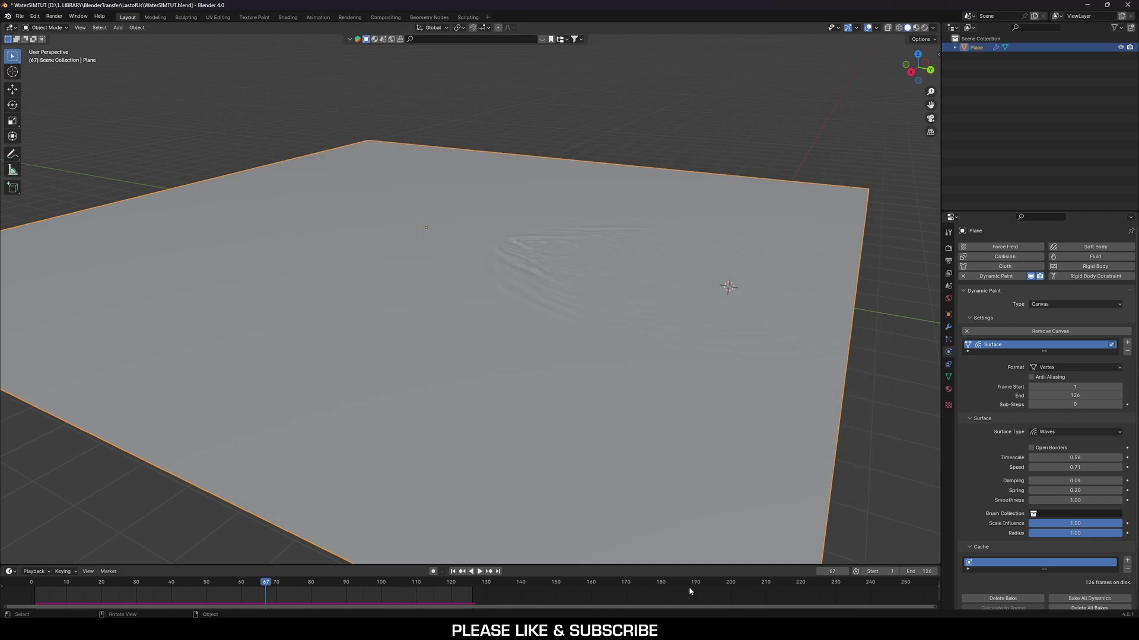
pyautogui.moveTo(771, 630)
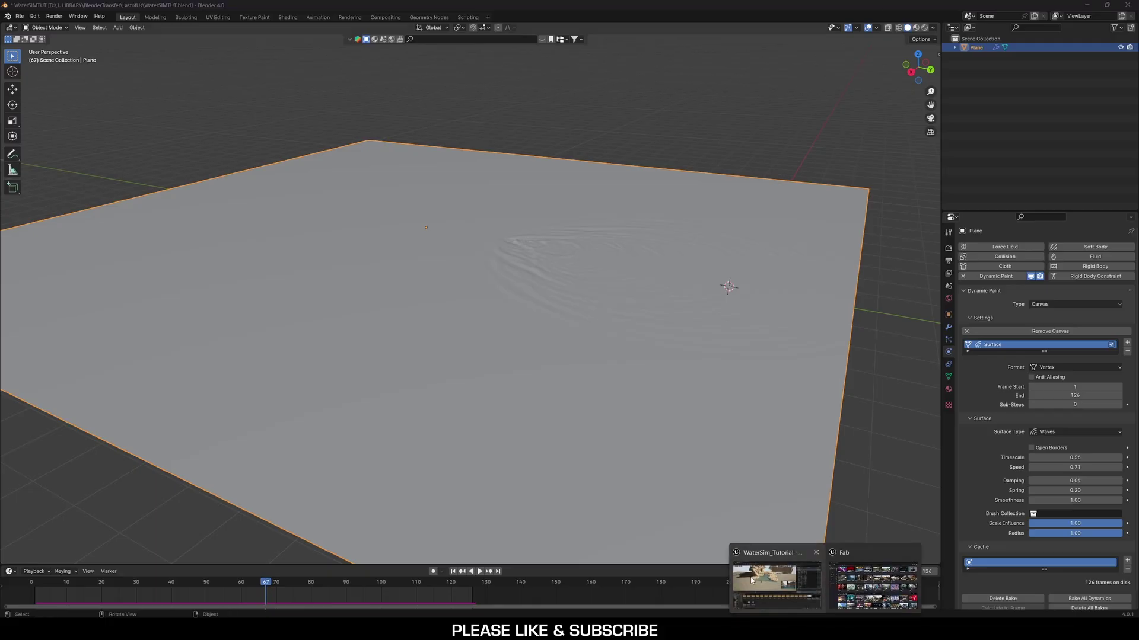
pyautogui.click(771, 584)
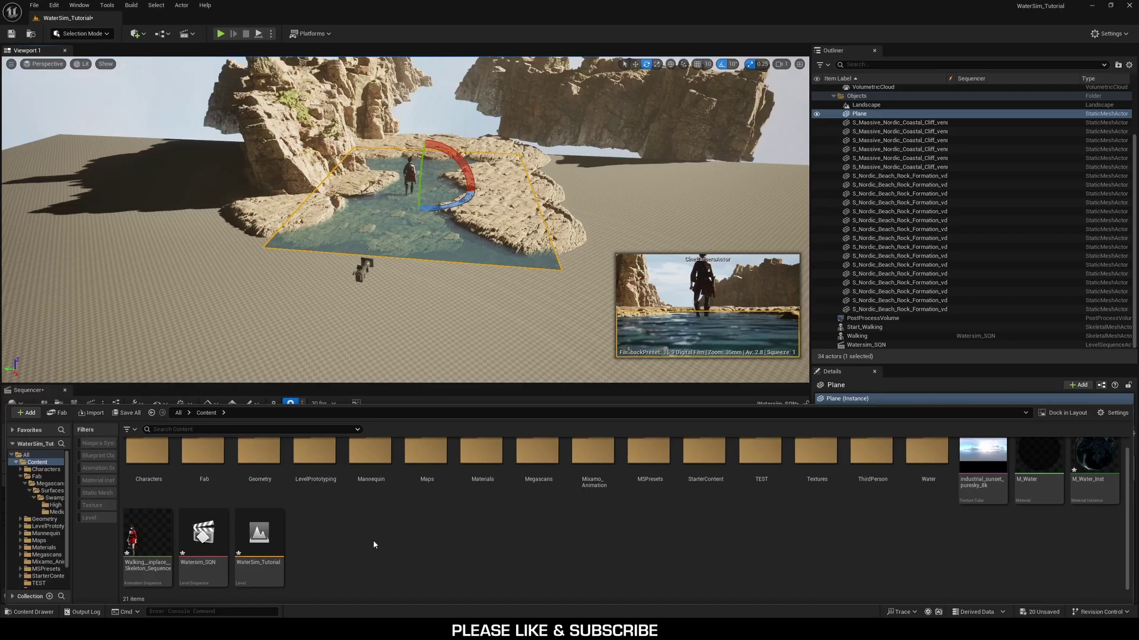
# Import WaterSIMTUT.abc from the Content Drawer to reach its Alembic cache import options
pyautogui.hotkey('ctrl', 'space')
pyautogui.hotkey('ctrl', 'space')
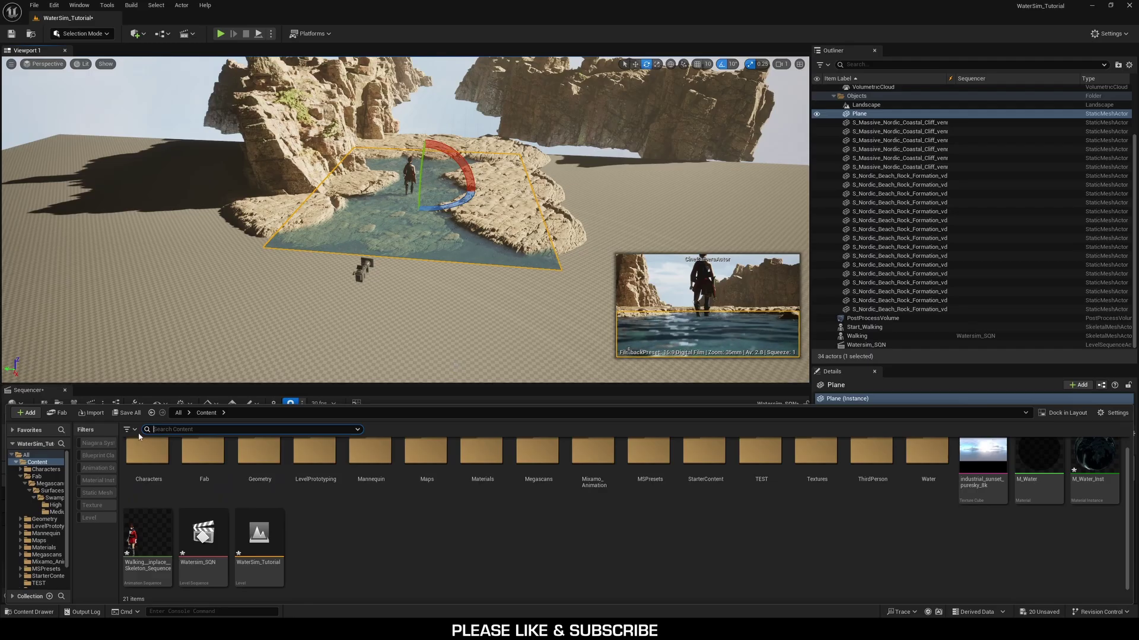
pyautogui.click(93, 413)
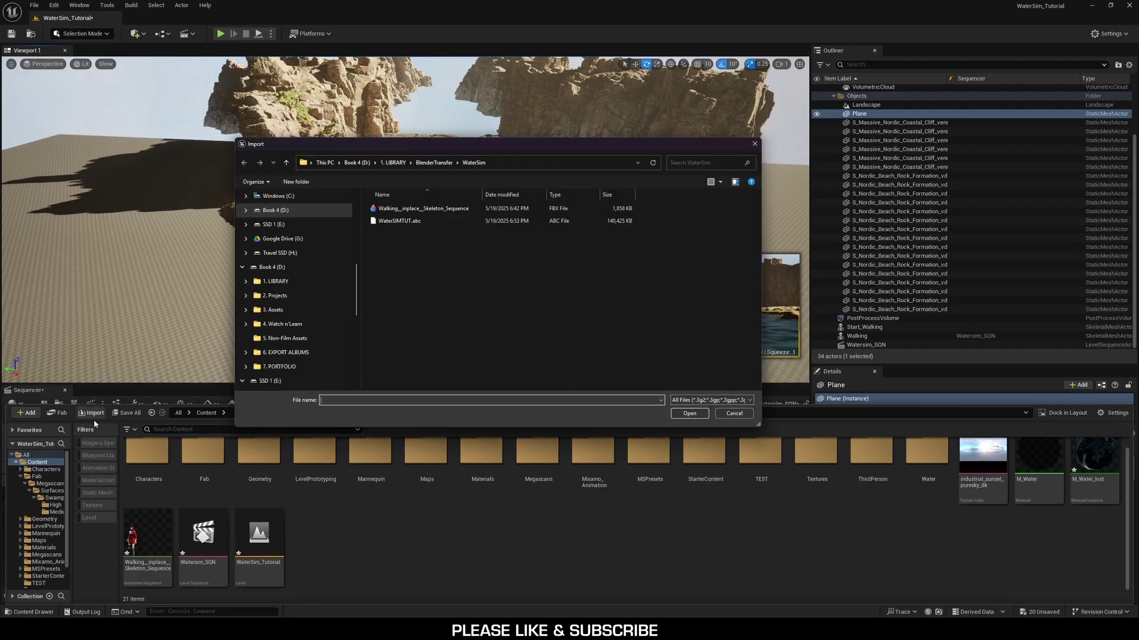
pyautogui.click(429, 223)
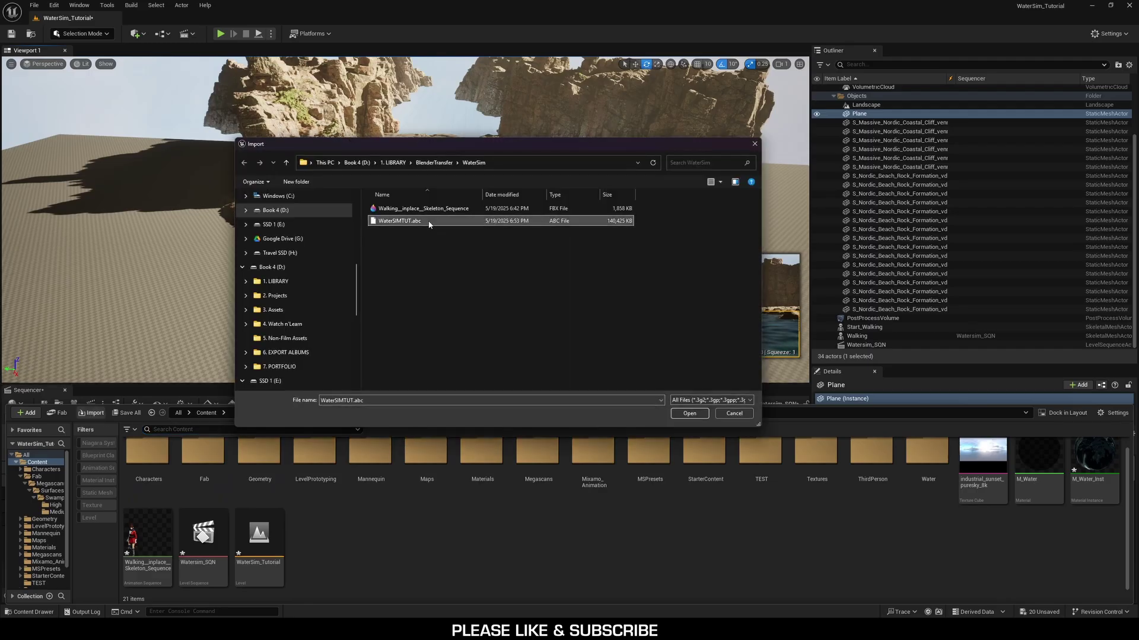
pyautogui.click(690, 414)
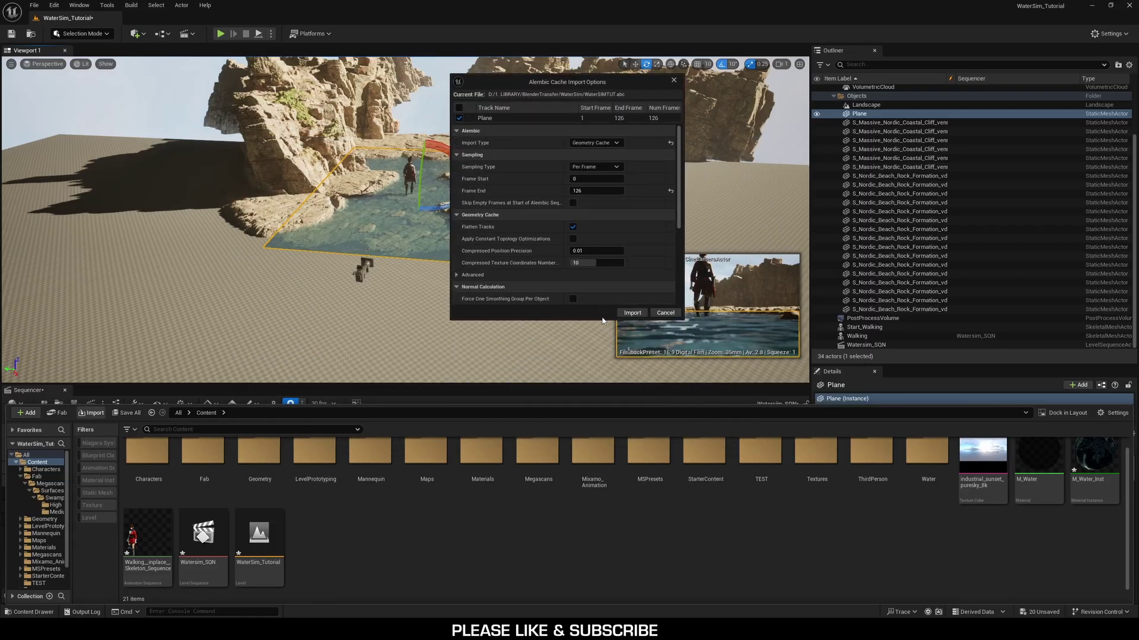
pyautogui.click(593, 143)
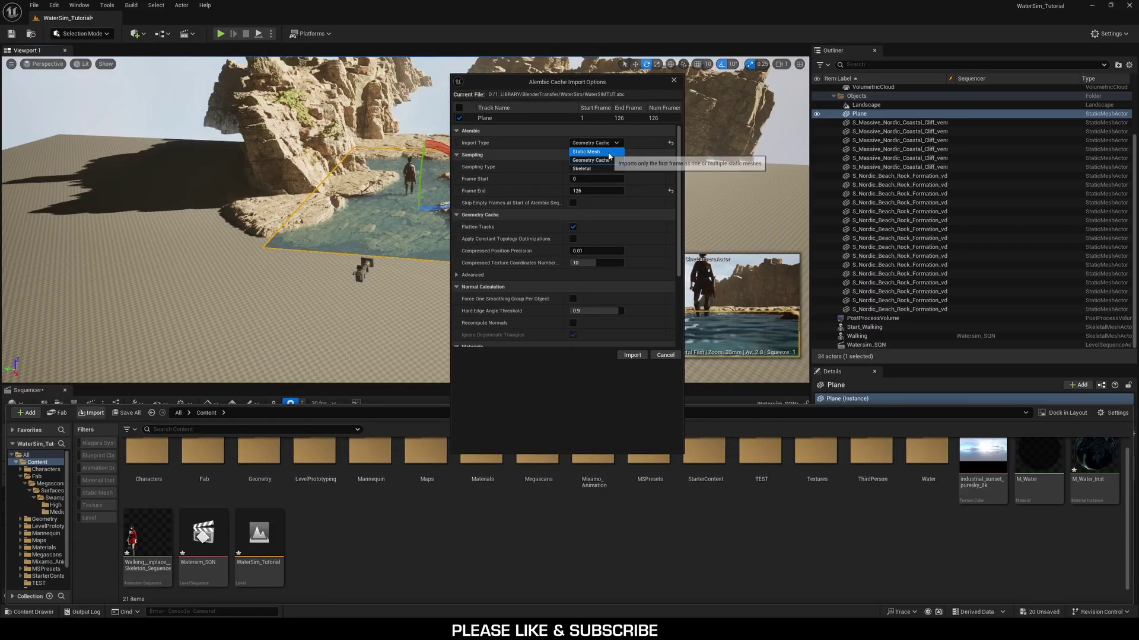
pyautogui.click(603, 160)
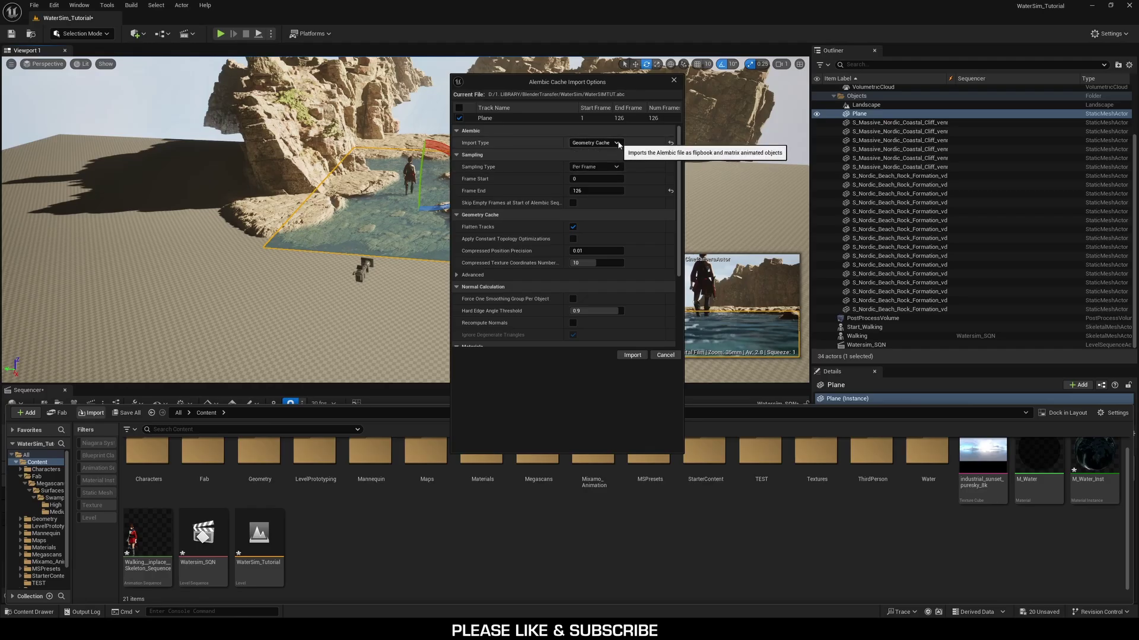
pyautogui.scroll(-4, 605, 240)
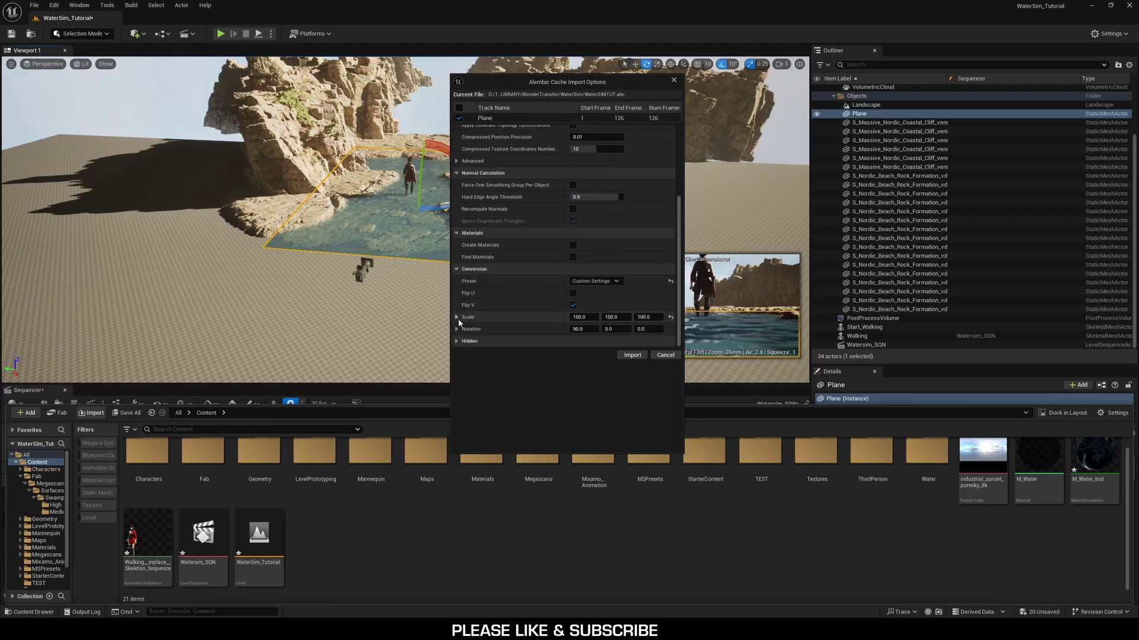
pyautogui.click(580, 317)
pyautogui.press('Tab')
pyautogui.press('Tab')
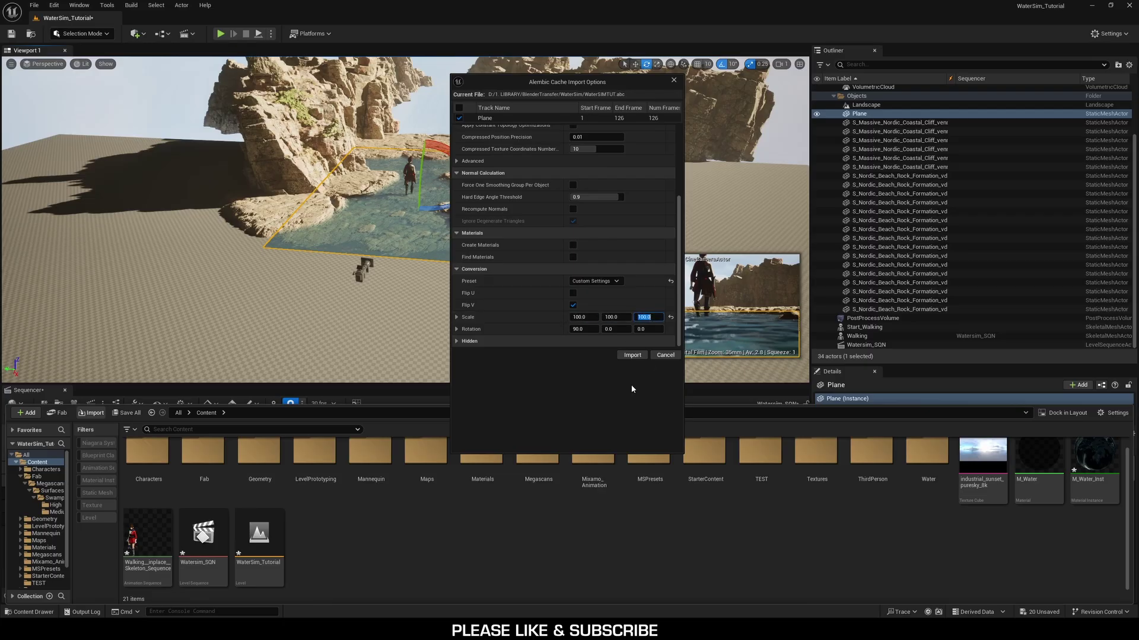
pyautogui.click(603, 409)
# Import WaterSIMTUT as a Geometry Cache and drop it into the level
pyautogui.click(625, 356)
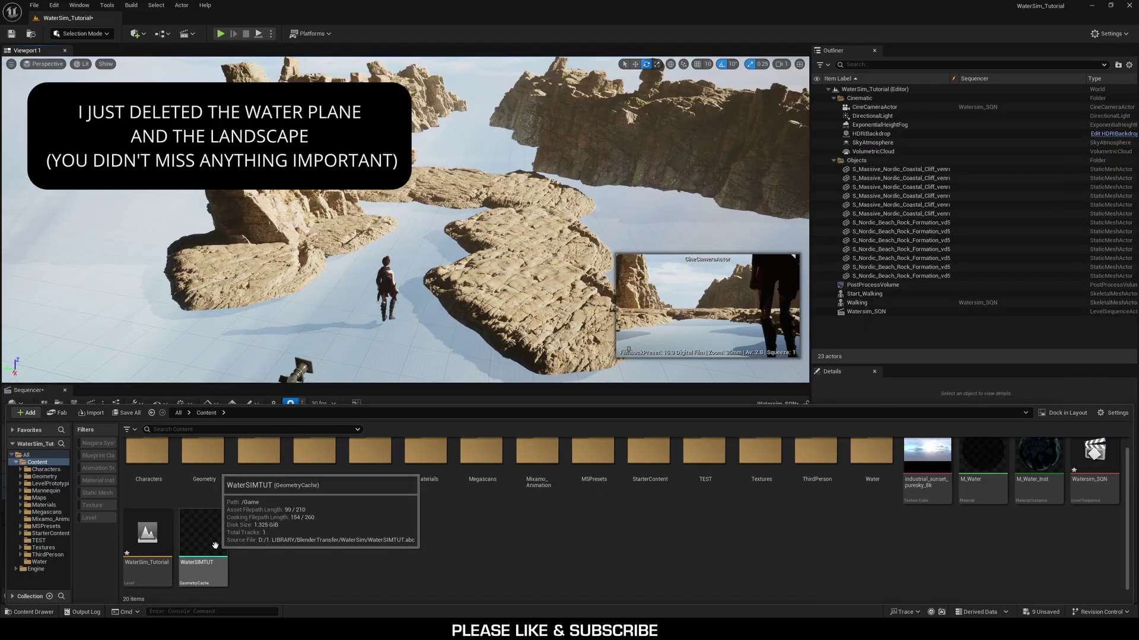
pyautogui.moveTo(207, 551); pyautogui.dragTo(403, 323)
pyautogui.scroll(-2, 412, 325)
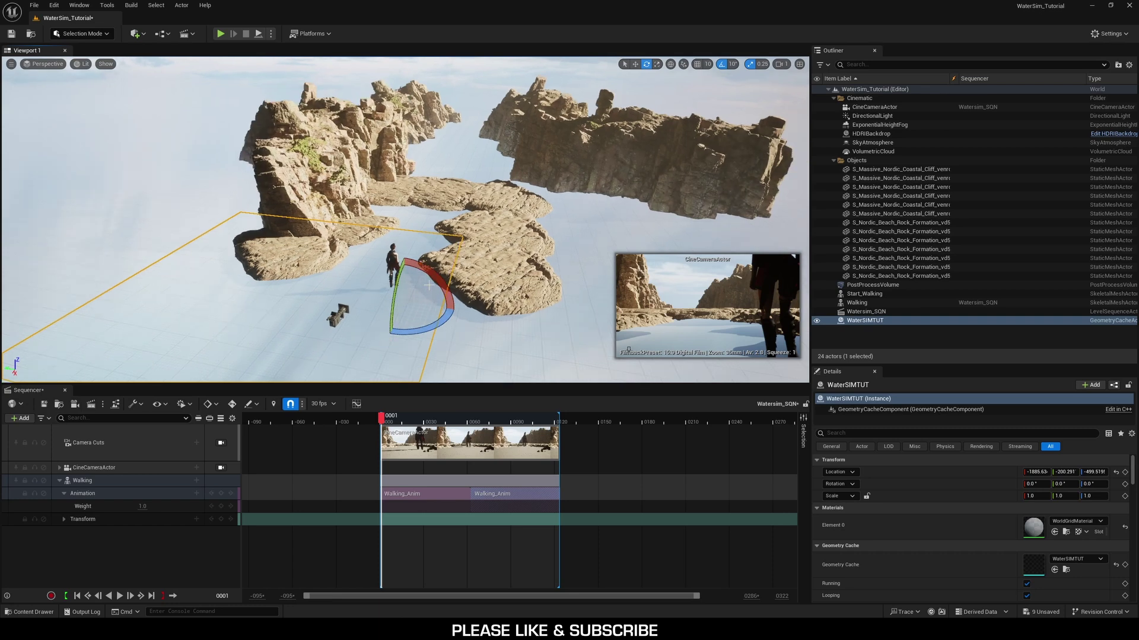
# Rotate the ripple plane -90° on Z, then lower it beneath the rocks and slide it toward the camera
pyautogui.moveTo(428, 285); pyautogui.dragTo(486, 261)
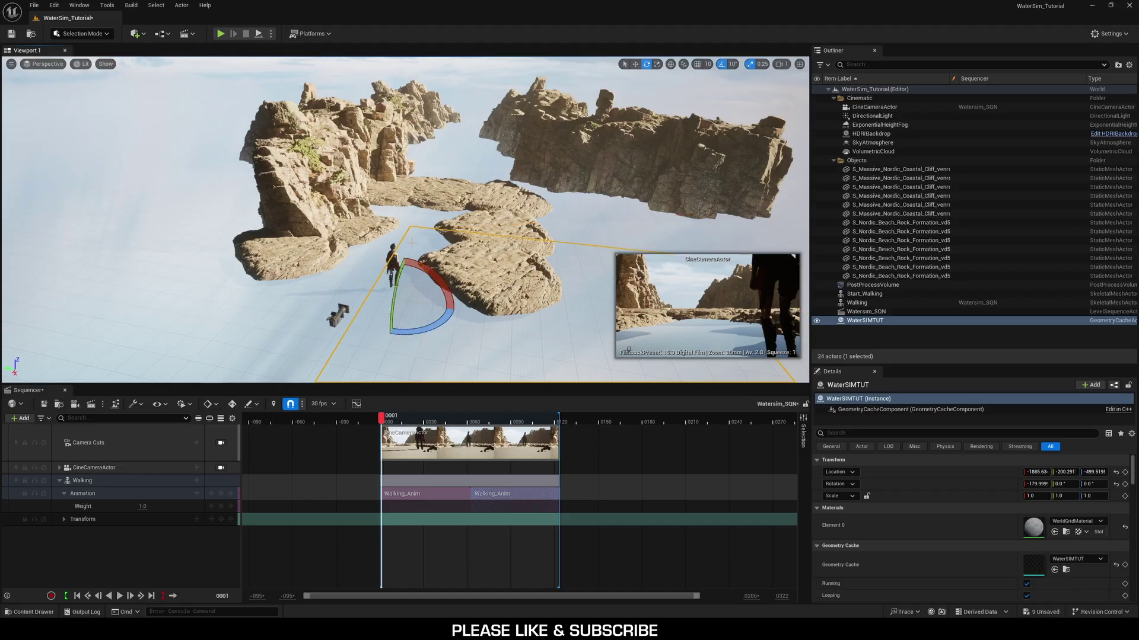
pyautogui.press('w')
pyautogui.moveTo(392, 305); pyautogui.dragTo(401, 191)
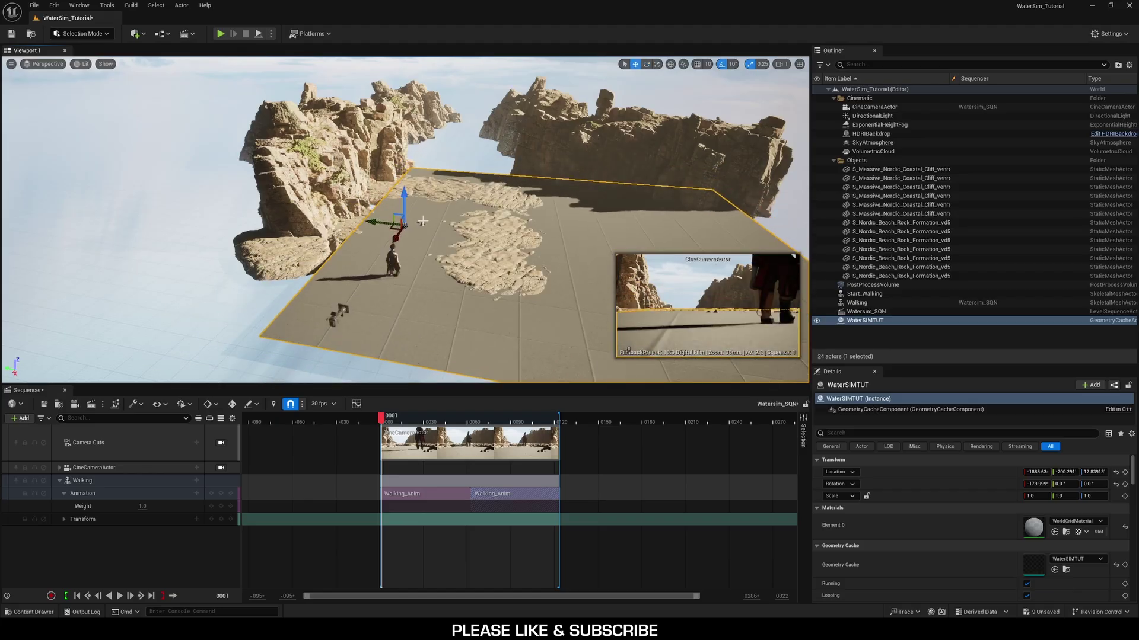
pyautogui.scroll(5, 422, 221)
pyautogui.press('e')
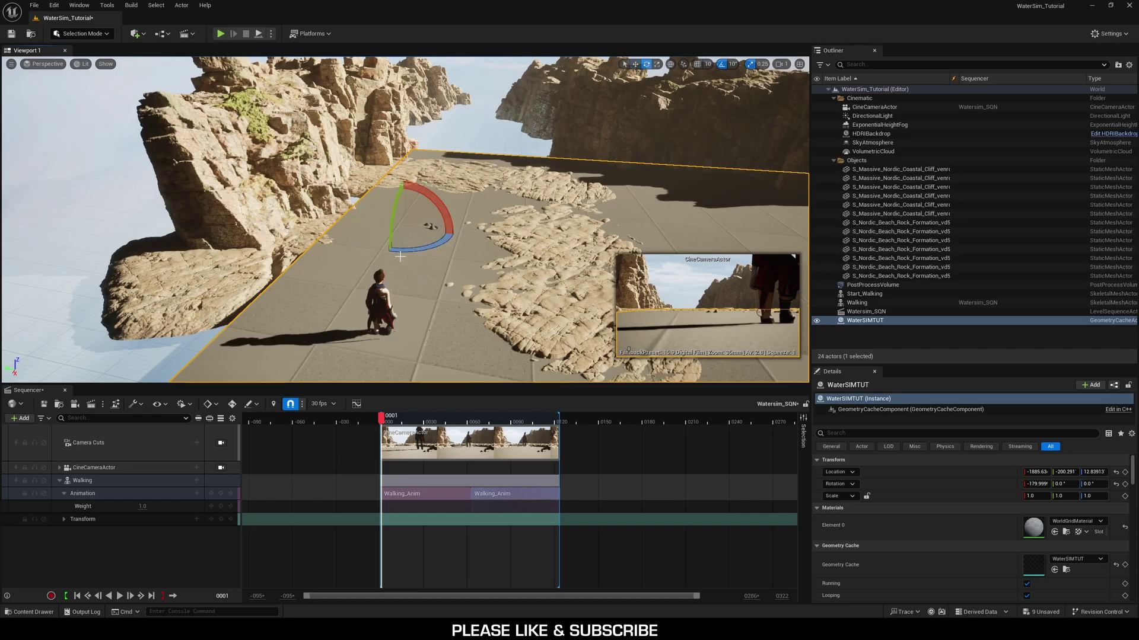
pyautogui.moveTo(400, 256); pyautogui.dragTo(457, 237)
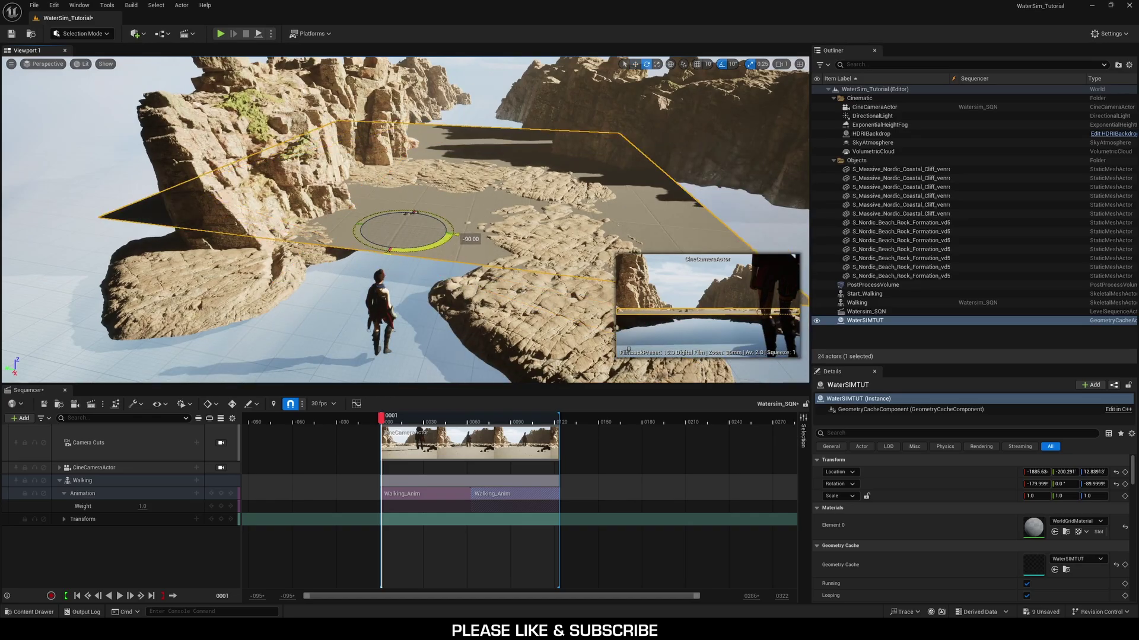
pyautogui.press('w')
pyautogui.scroll(-4, 417, 177)
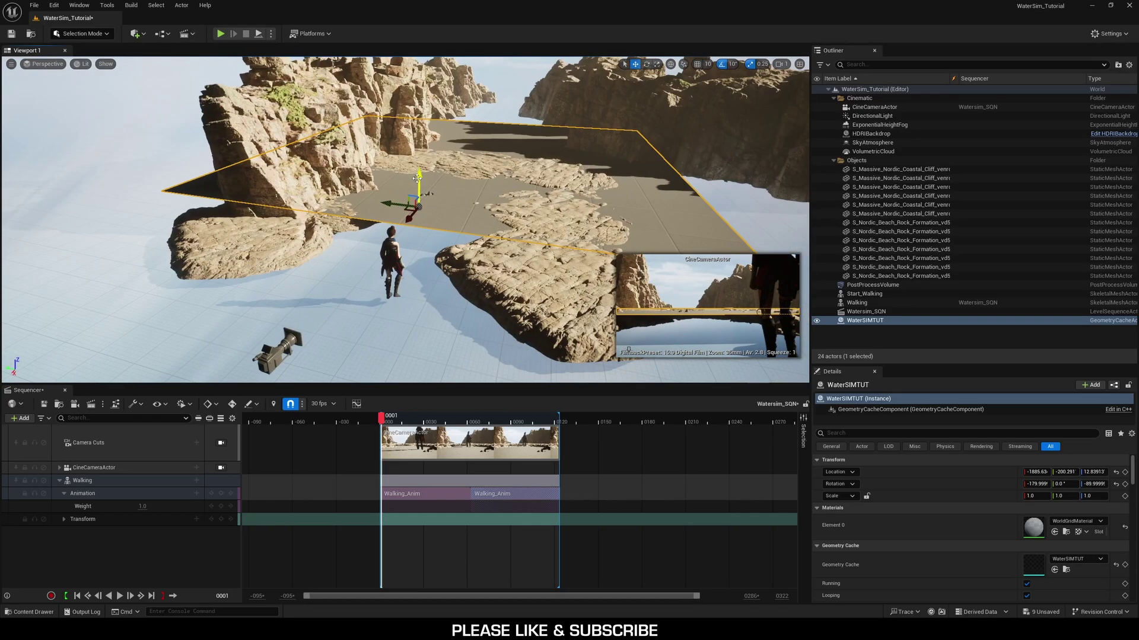
pyautogui.moveTo(417, 178); pyautogui.dragTo(334, 339)
pyautogui.moveTo(320, 300); pyautogui.dragTo(360, 314)
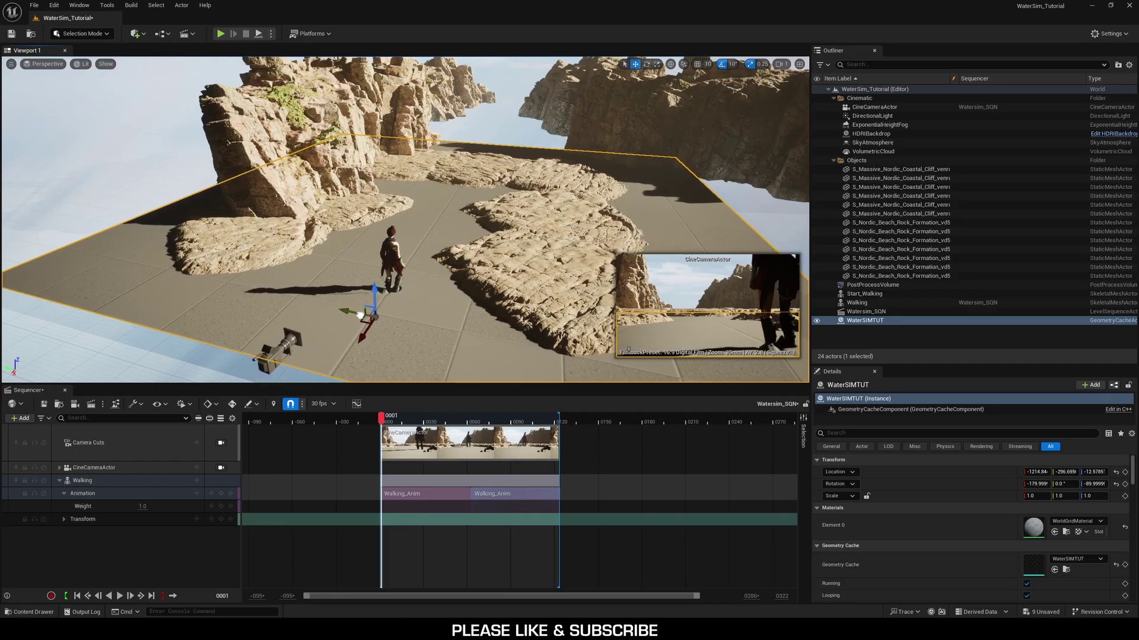
# Add the WaterSIMTUT actor to the Sequencer and give it a Geometry Cache track
pyautogui.moveTo(381, 419)
pyautogui.mouseDown()
pyautogui.moveTo(402, 422)
pyautogui.moveTo(380, 422)
pyautogui.mouseUp()
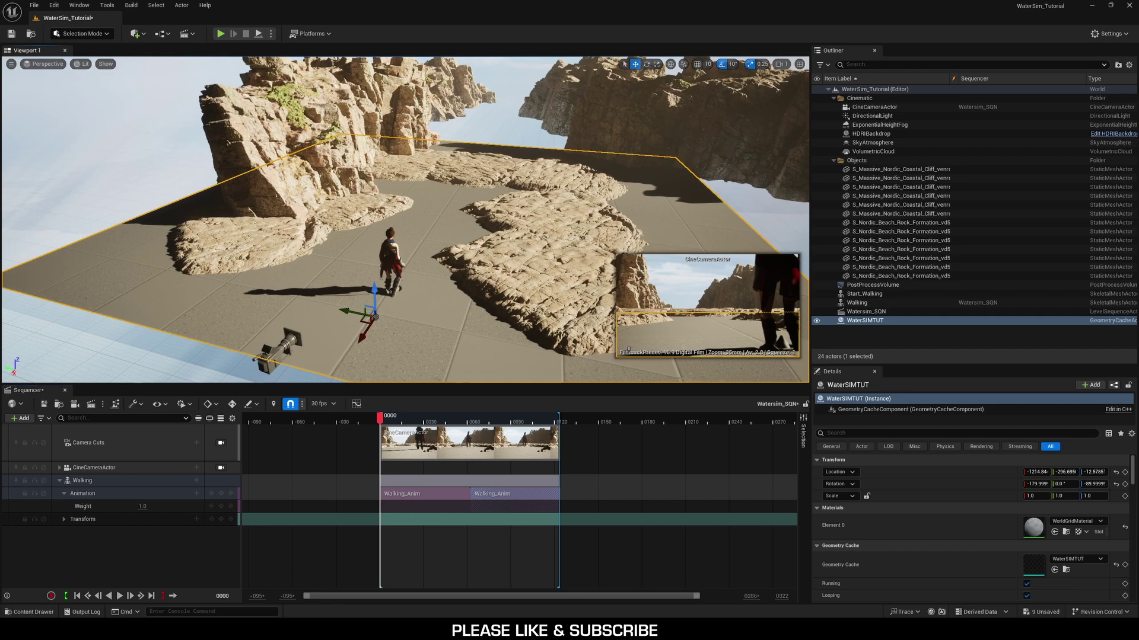
pyautogui.click(20, 418)
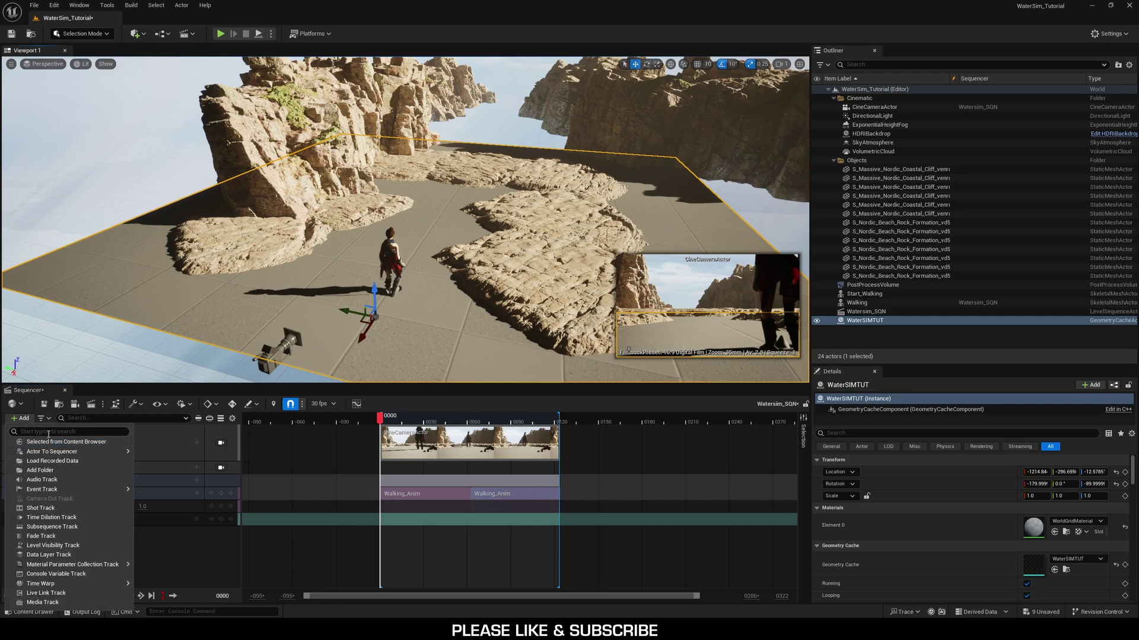
pyautogui.moveTo(57, 454)
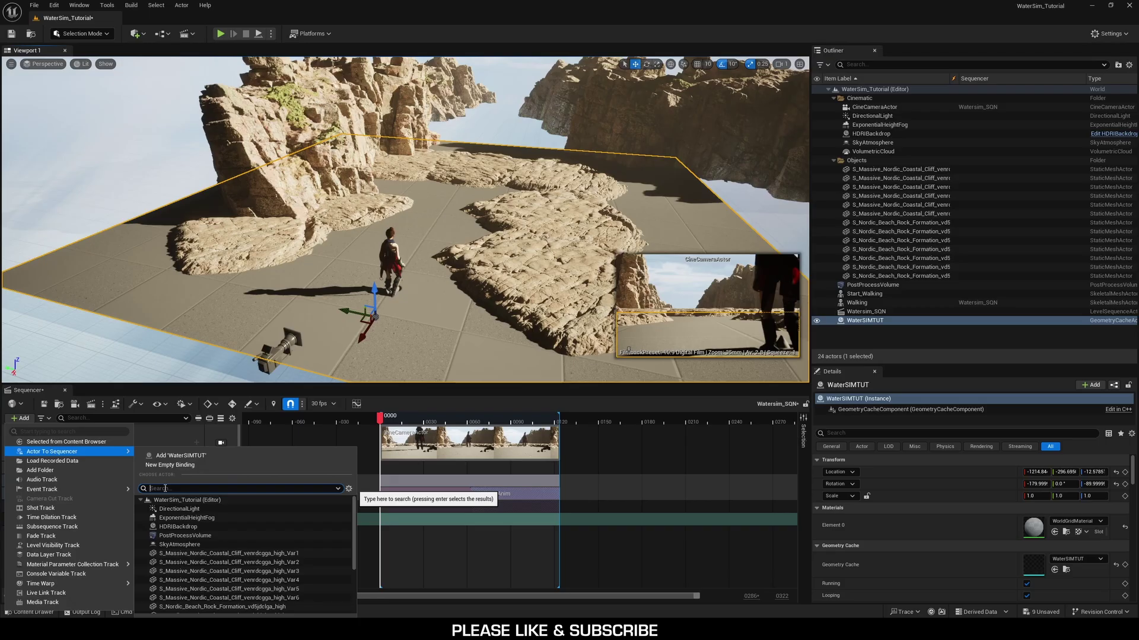
pyautogui.write('water')
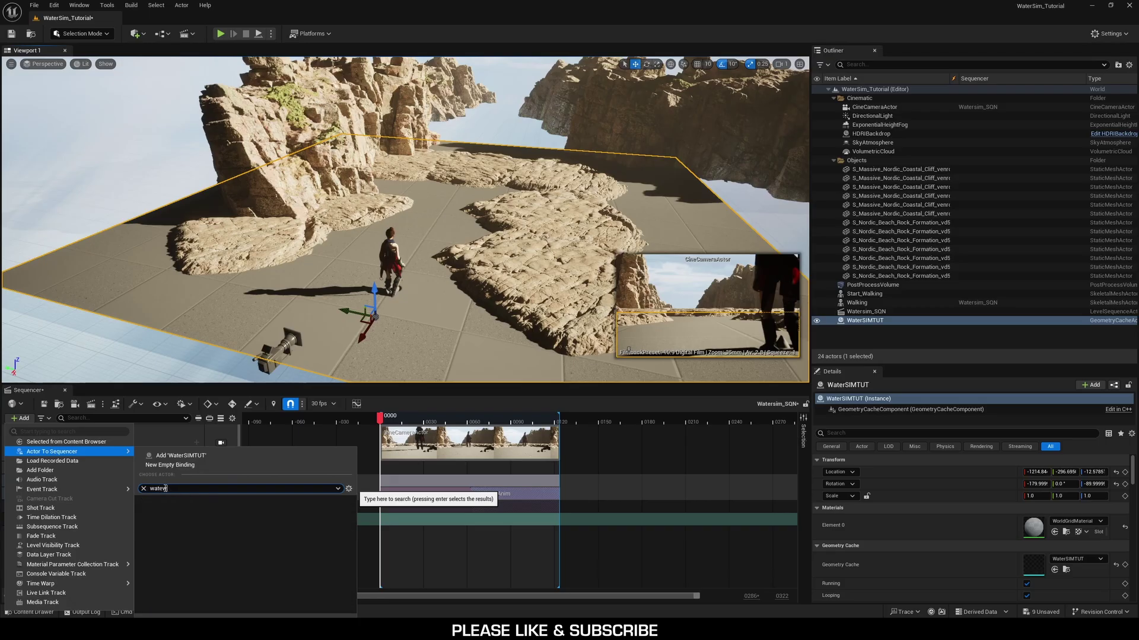
pyautogui.press('BackSpace')
pyautogui.press('BackSpace')
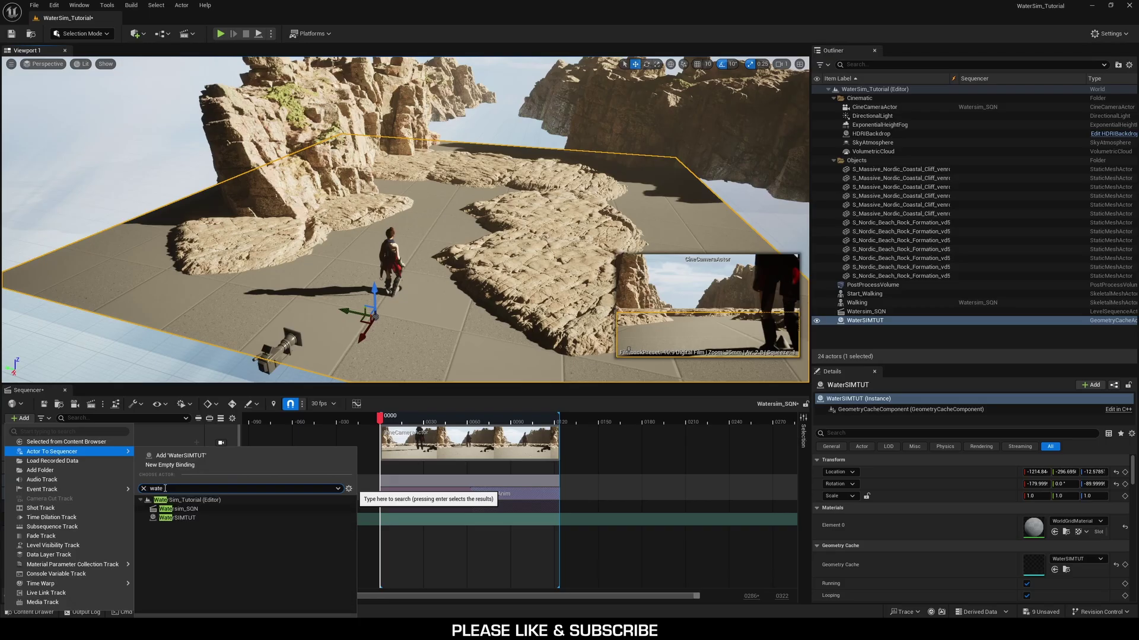
pyautogui.click(177, 518)
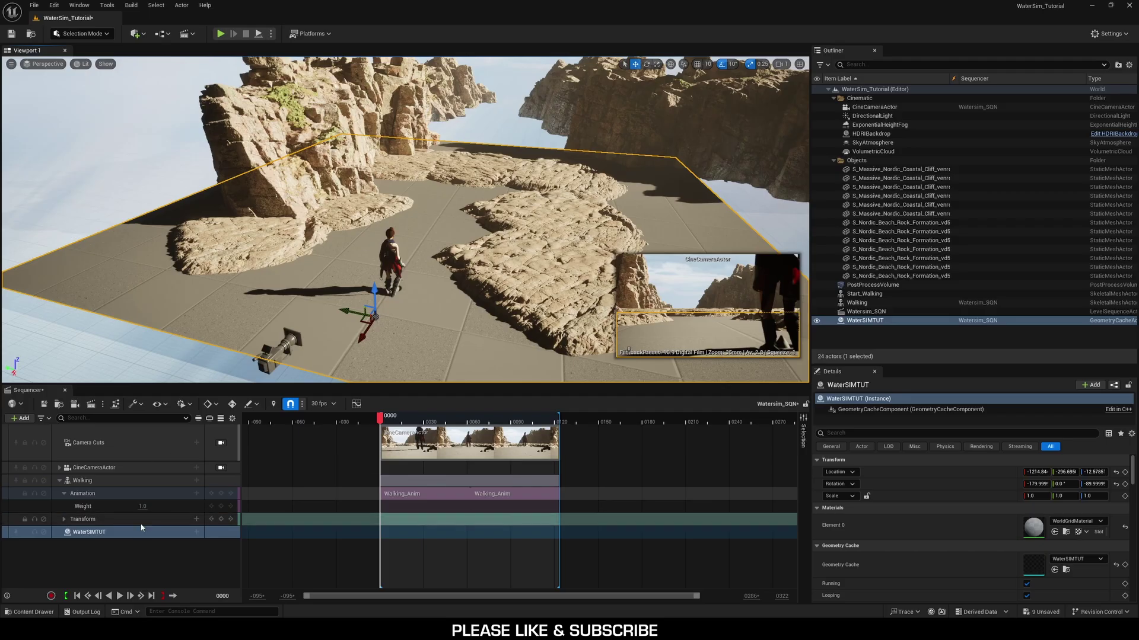
pyautogui.click(197, 534)
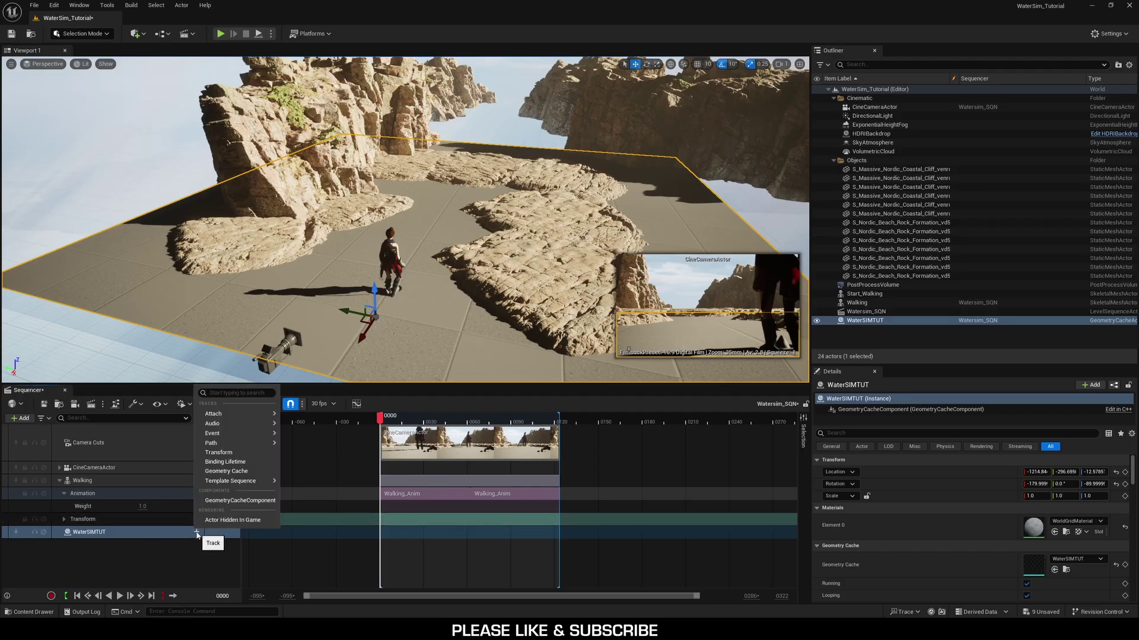
pyautogui.click(222, 472)
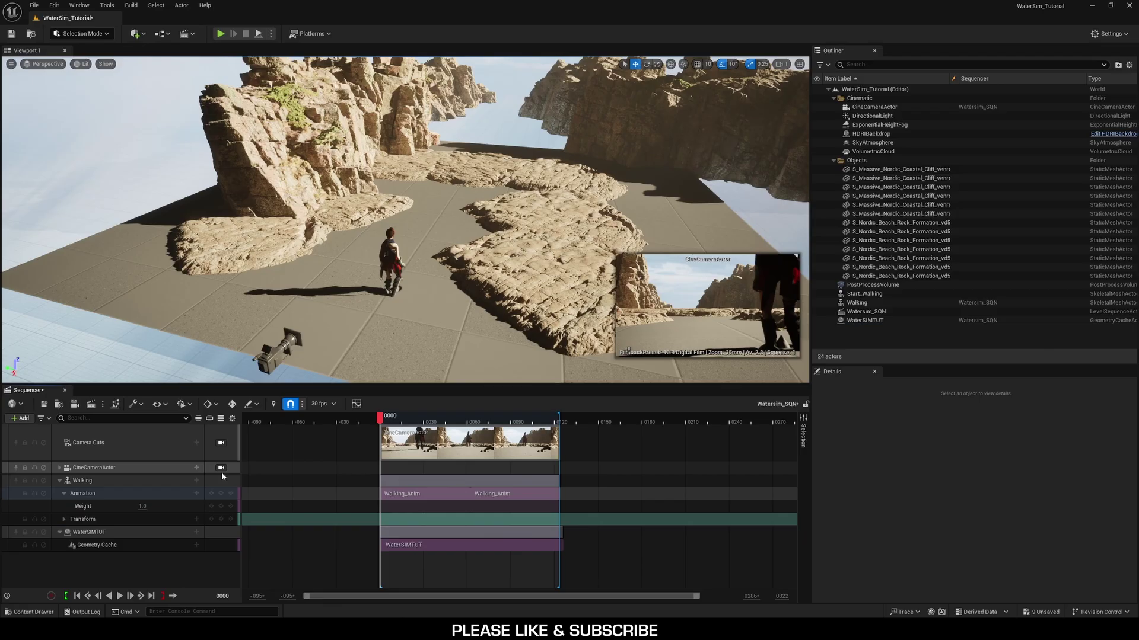
# Play the sequence from frame 0017 through the cine camera to check the ripples
pyautogui.press('space')
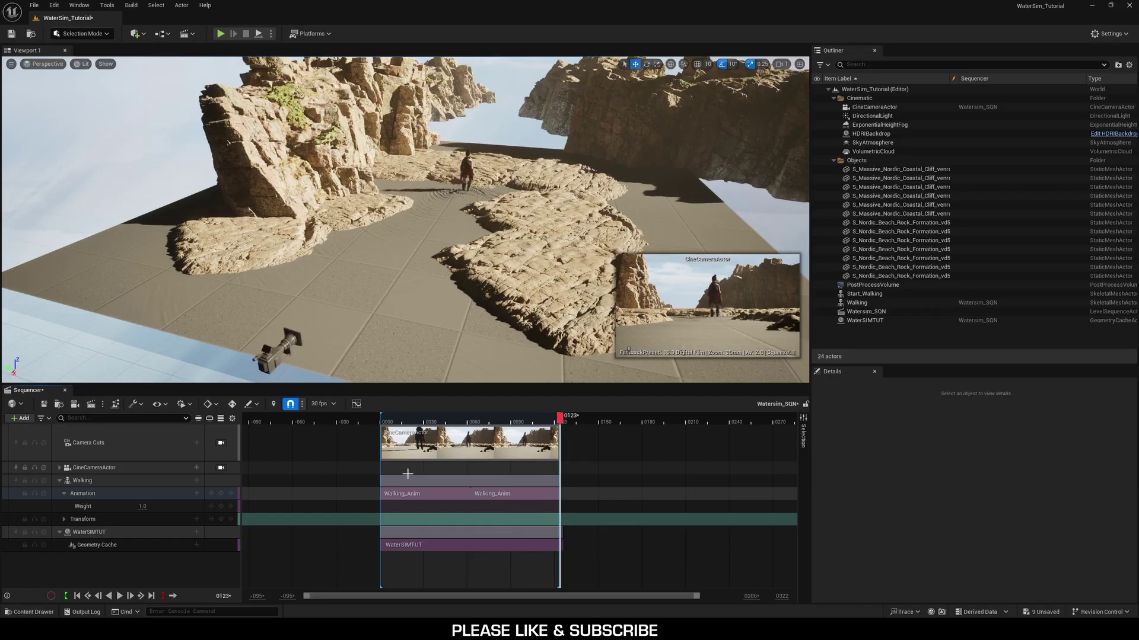
pyautogui.moveTo(556, 425); pyautogui.dragTo(402, 426)
pyautogui.click(221, 467)
pyautogui.press('space')
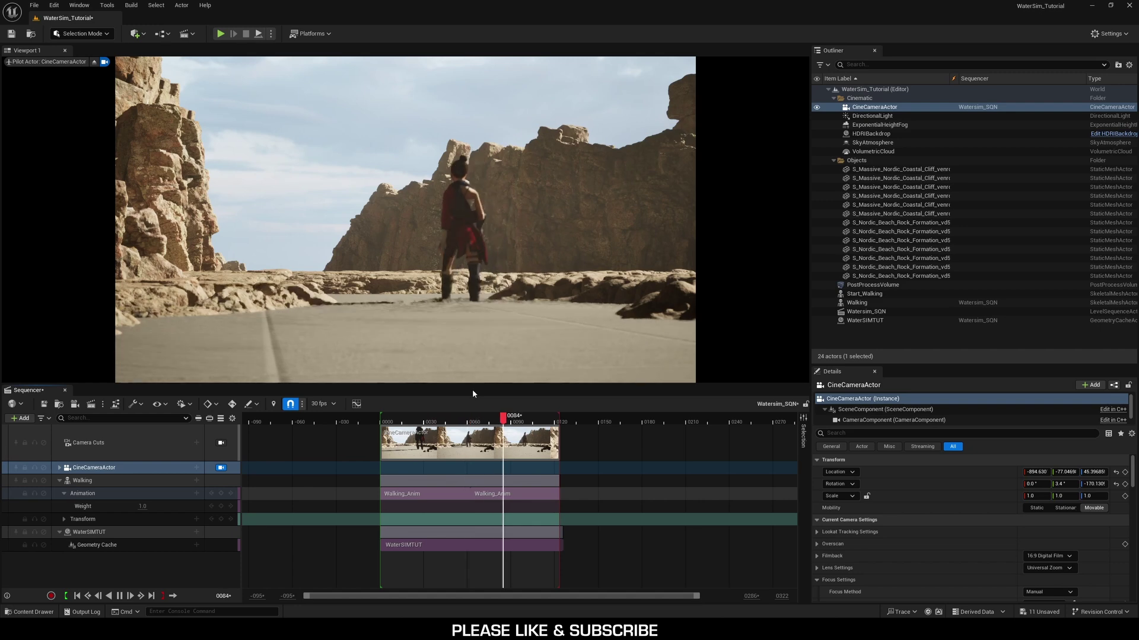
pyautogui.press('space')
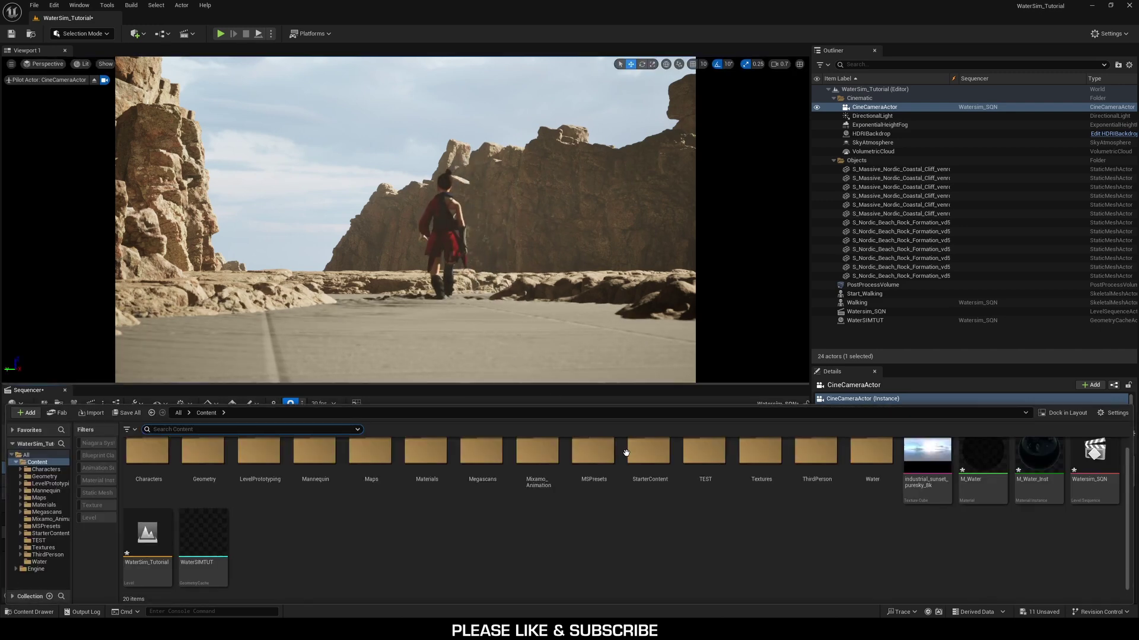
# Apply M_Water_Inst to the ripple plane and review it at frame 0014
pyautogui.hotkey('ctrl', 'space')
pyautogui.moveTo(1033, 488); pyautogui.dragTo(507, 324)
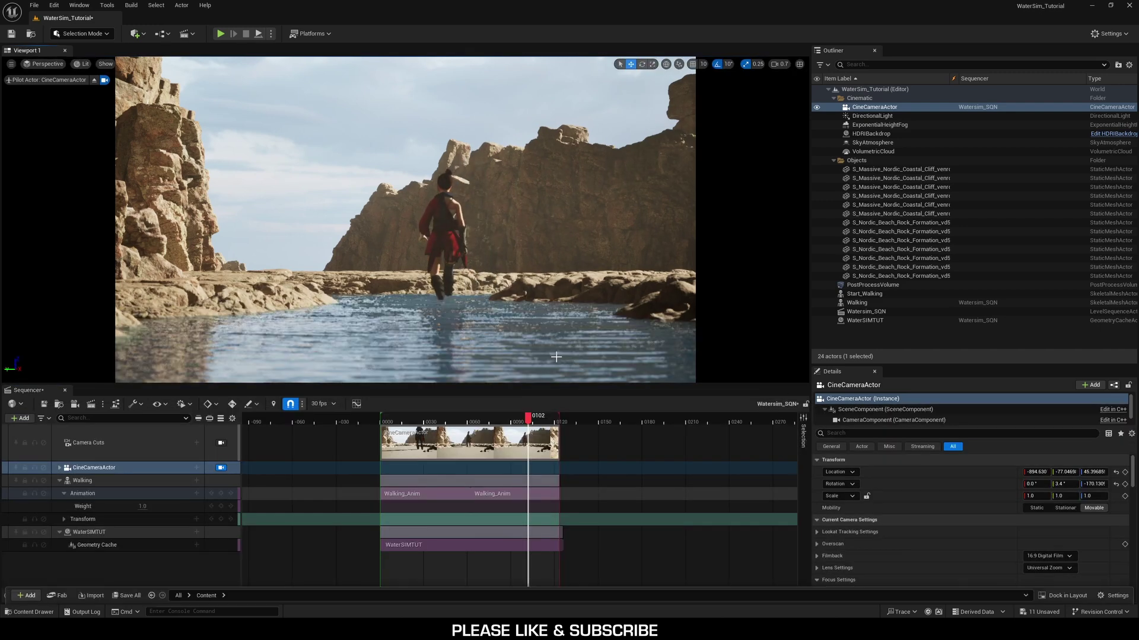
pyautogui.moveTo(528, 417); pyautogui.dragTo(433, 418)
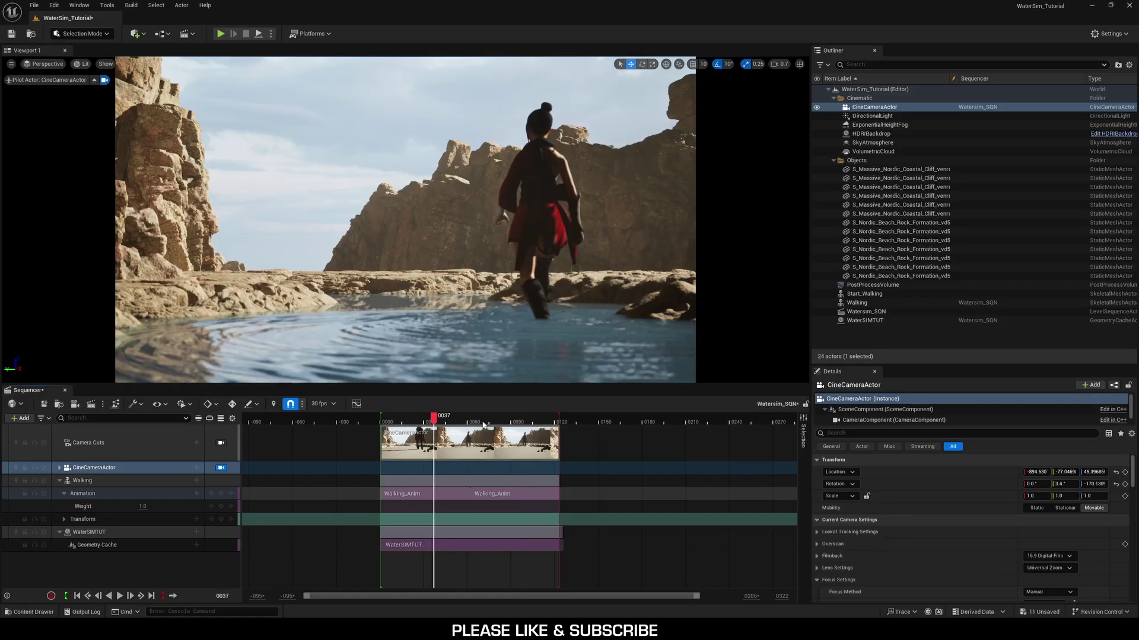
pyautogui.hotkey('ctrl', 'space')
# Open M_Water full-screen and inspect how BlendAngleCorrectedNormals blends its normals
pyautogui.doubleClick(982, 475)
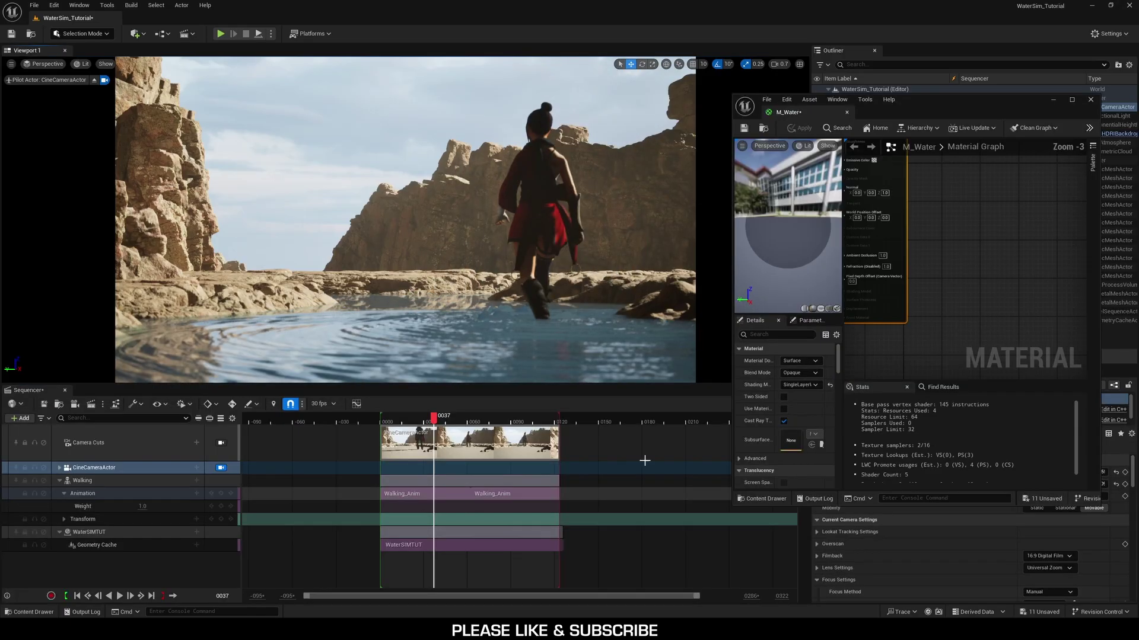
pyautogui.scroll(-3, 961, 314)
pyautogui.click(1071, 99)
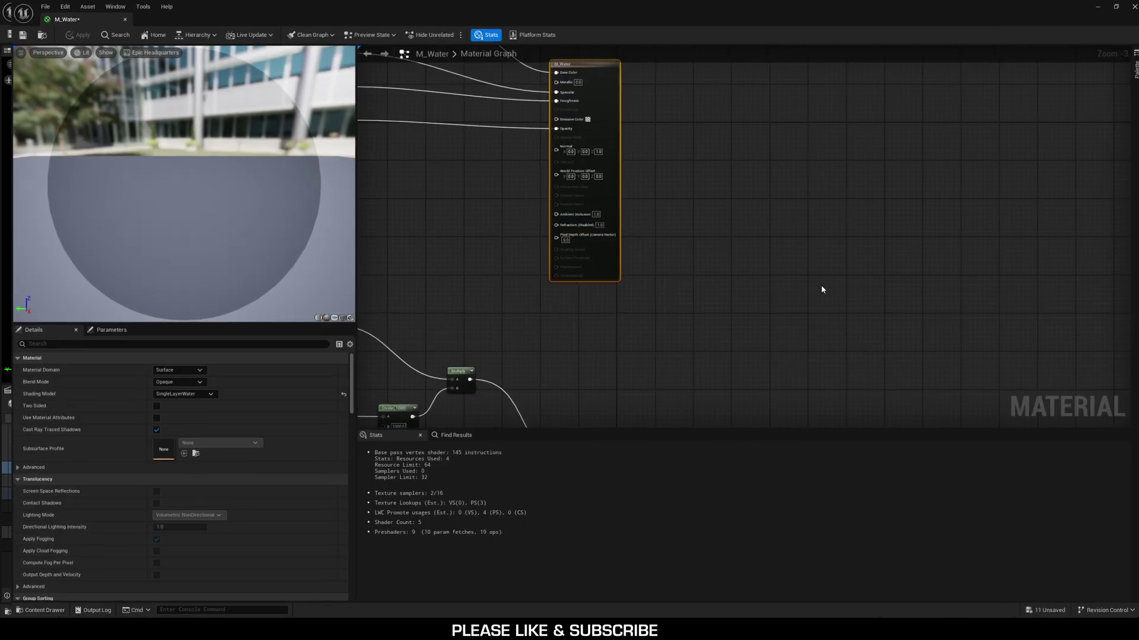
pyautogui.scroll(3, 450, 226)
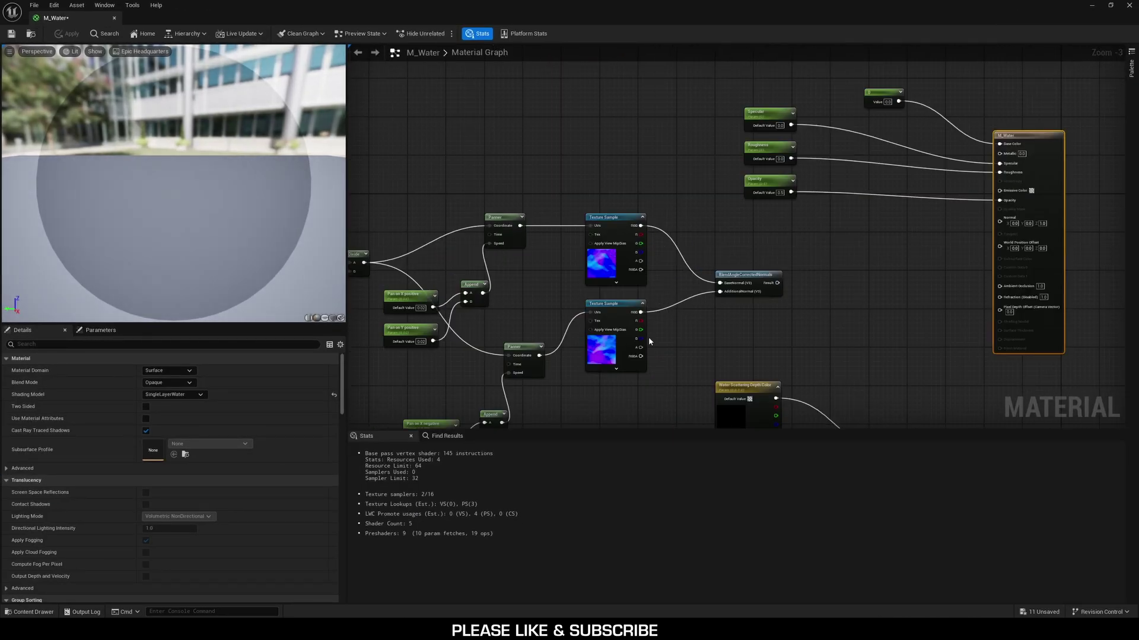
pyautogui.moveTo(646, 369); pyautogui.dragTo(659, 361, button='right')
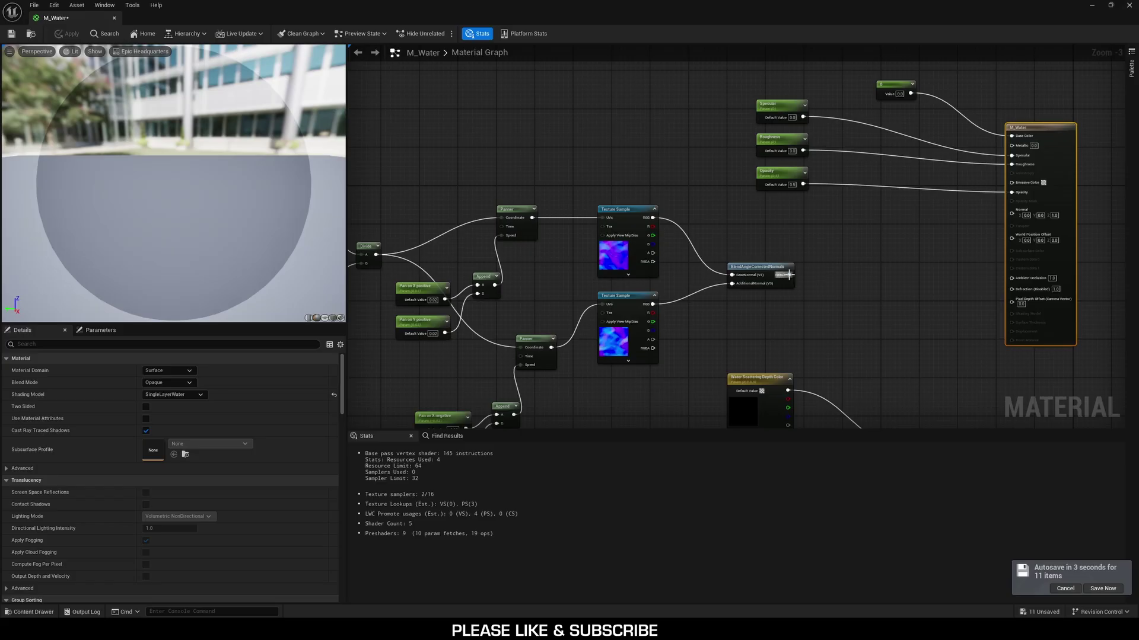
pyautogui.moveTo(790, 275); pyautogui.dragTo(957, 268)
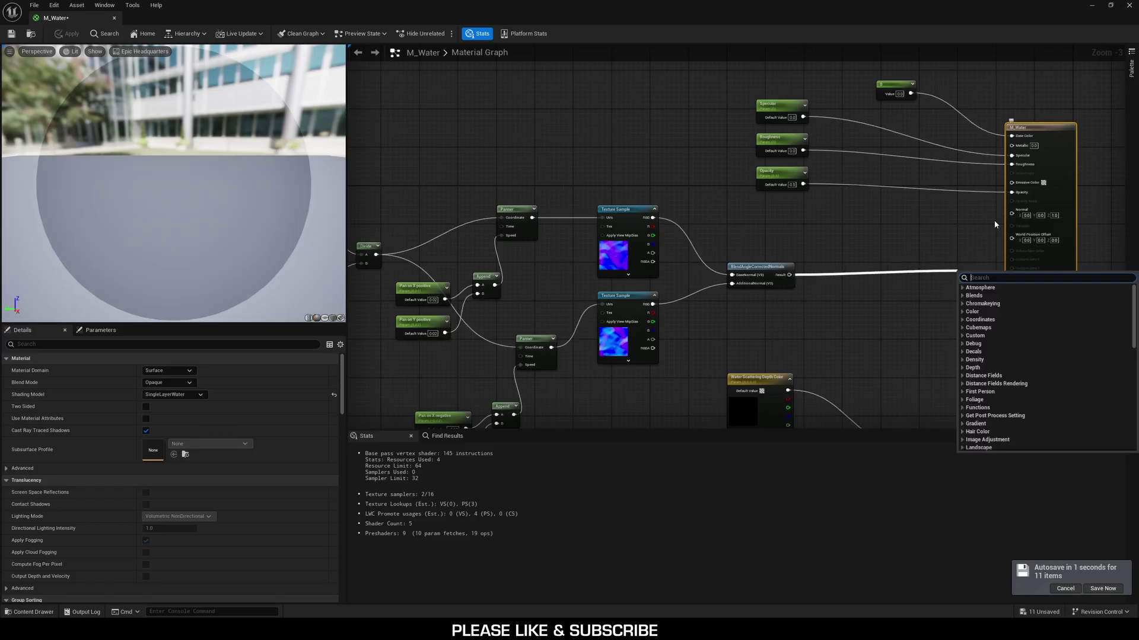
pyautogui.click(532, 101)
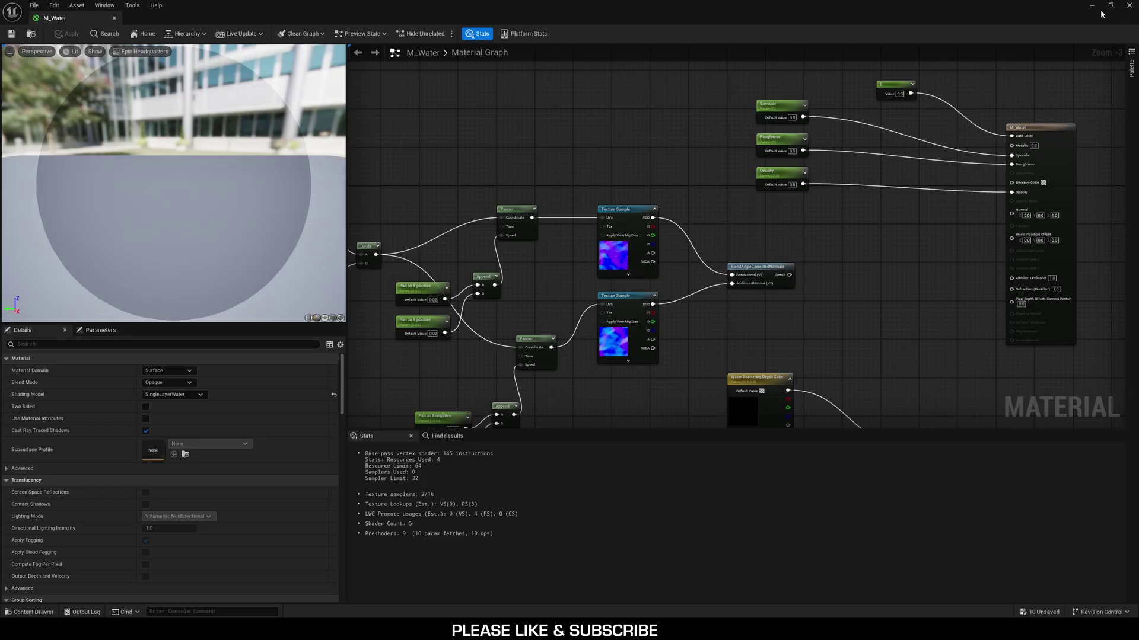
# Close the M_Water editor and rewind the sequence to frame 0000
pyautogui.click(1126, 6)
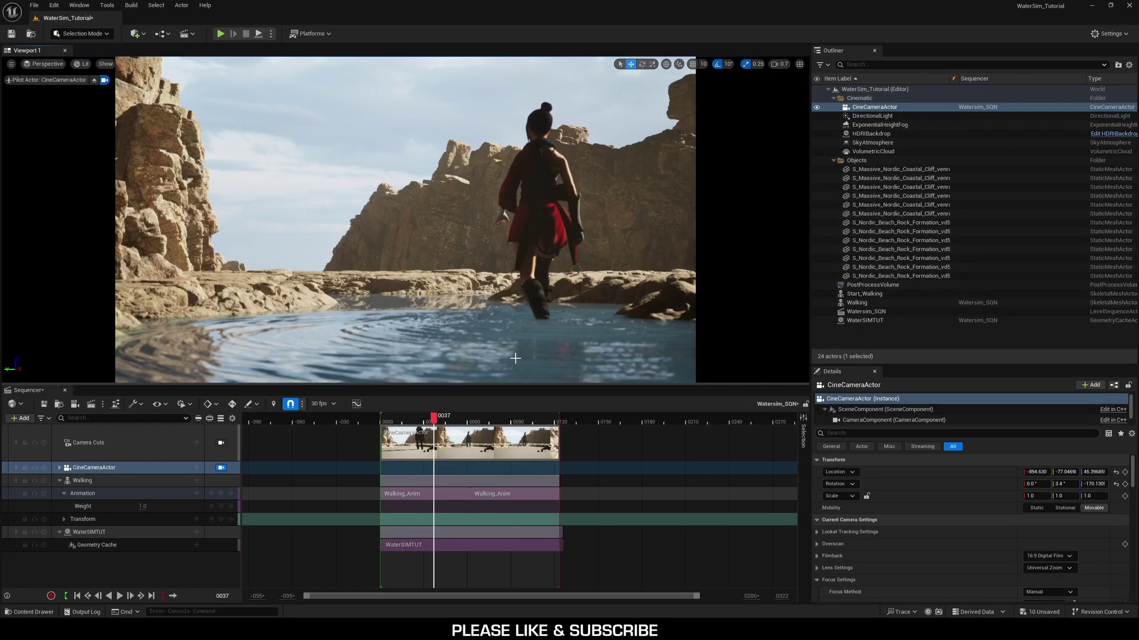
pyautogui.moveTo(443, 420); pyautogui.dragTo(379, 421)
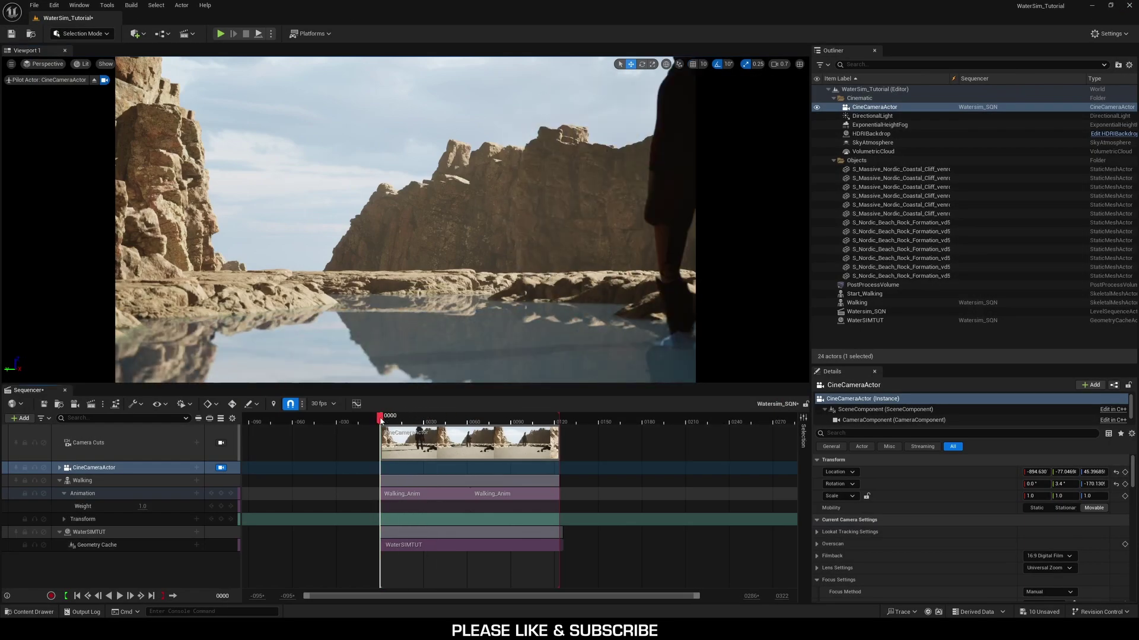